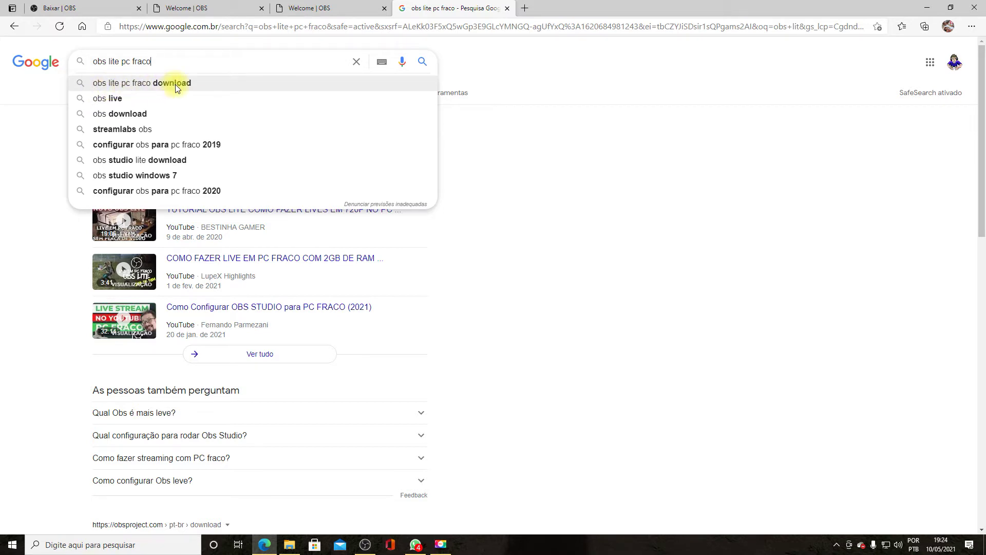
- Change the Google query to 'obs live', run it, then return to the 'Baixar | OBS' download page
left_click_drag(177, 62, 112, 64)
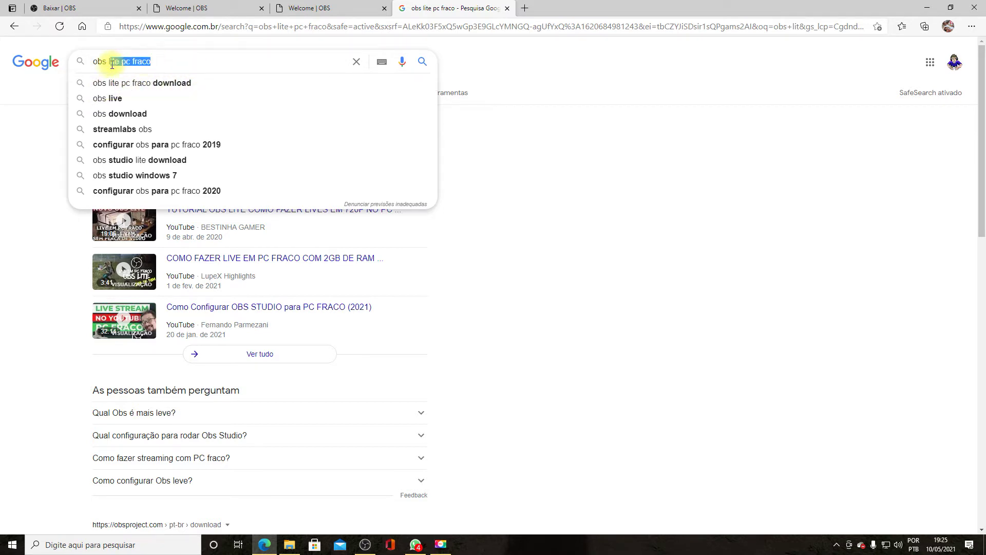
type("ive")
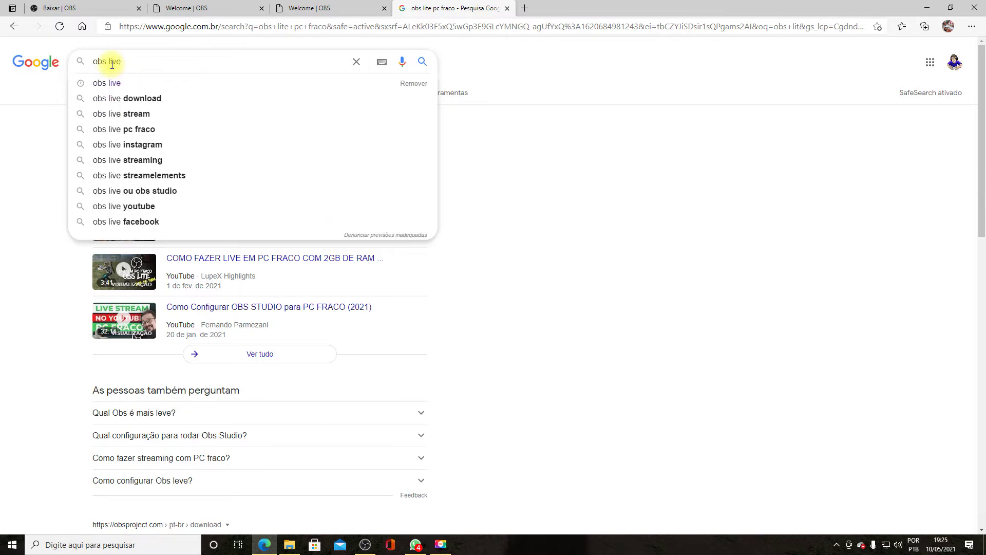
left_click(115, 83)
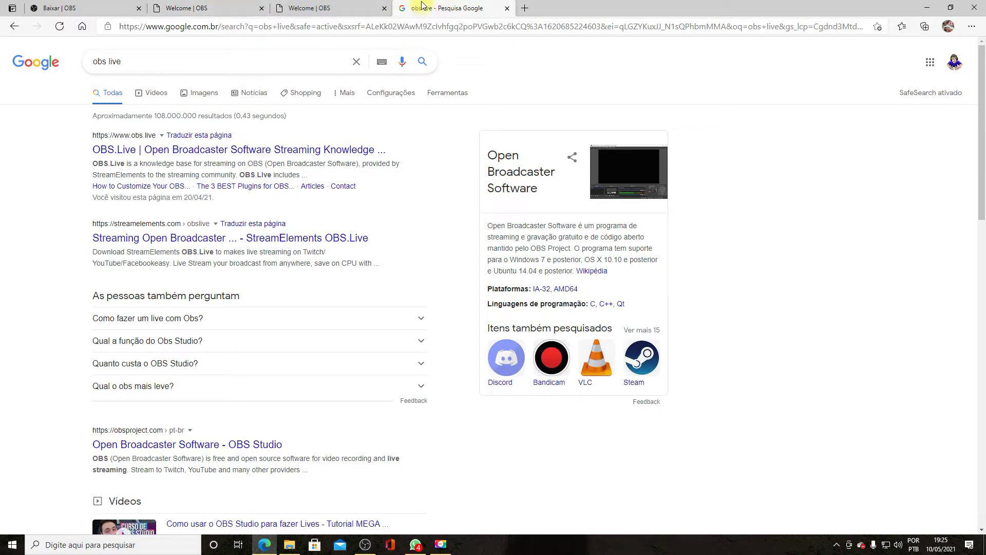
left_click(94, 5)
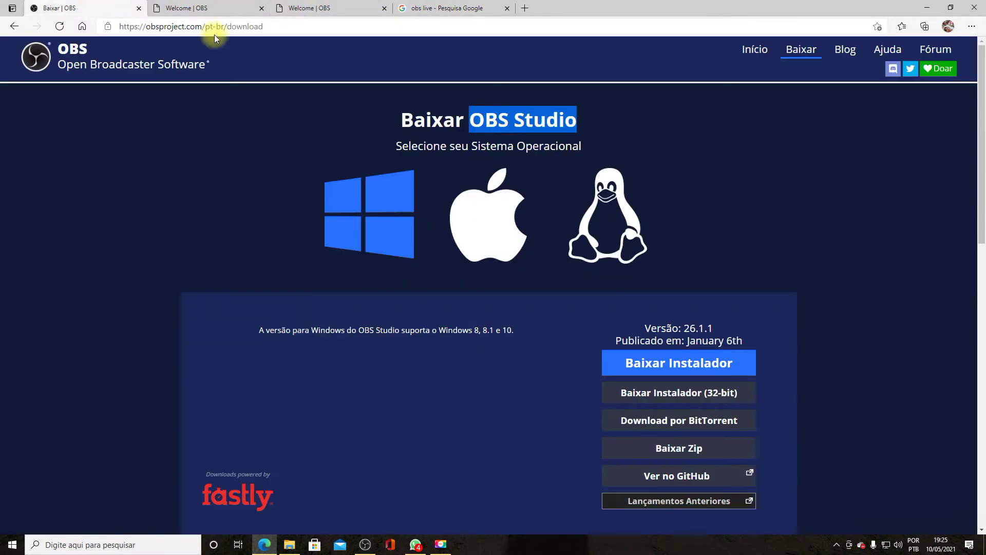
- Launch the newest OBS-Studio-26.1.1 installer (3) from the Downloads folder in File Explorer
left_click(289, 544)
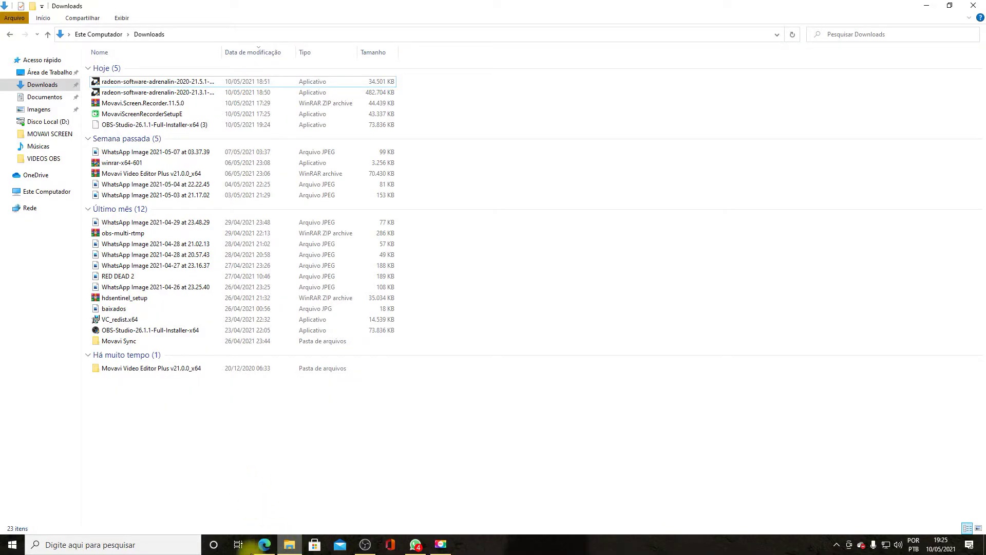
left_click(45, 96)
left_click(47, 86)
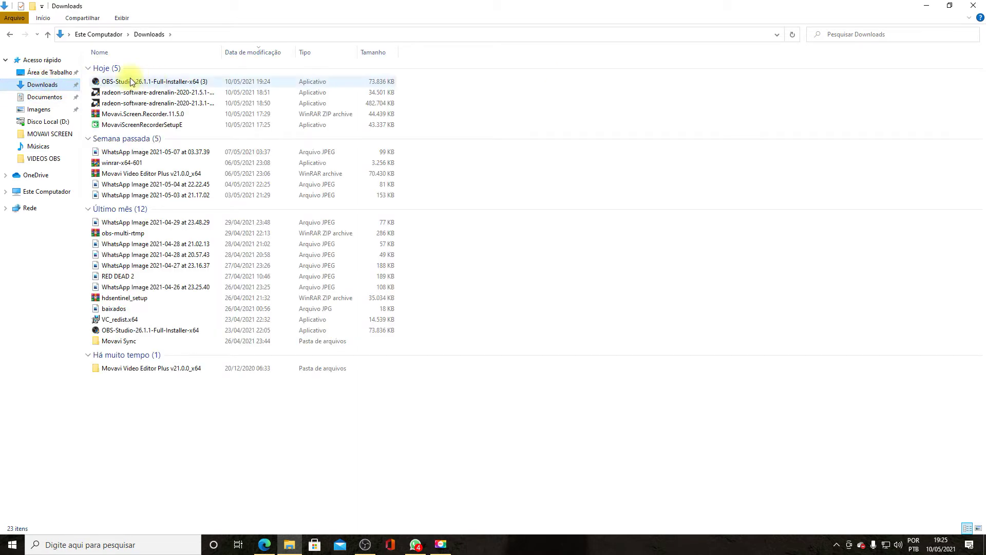
left_click(190, 81)
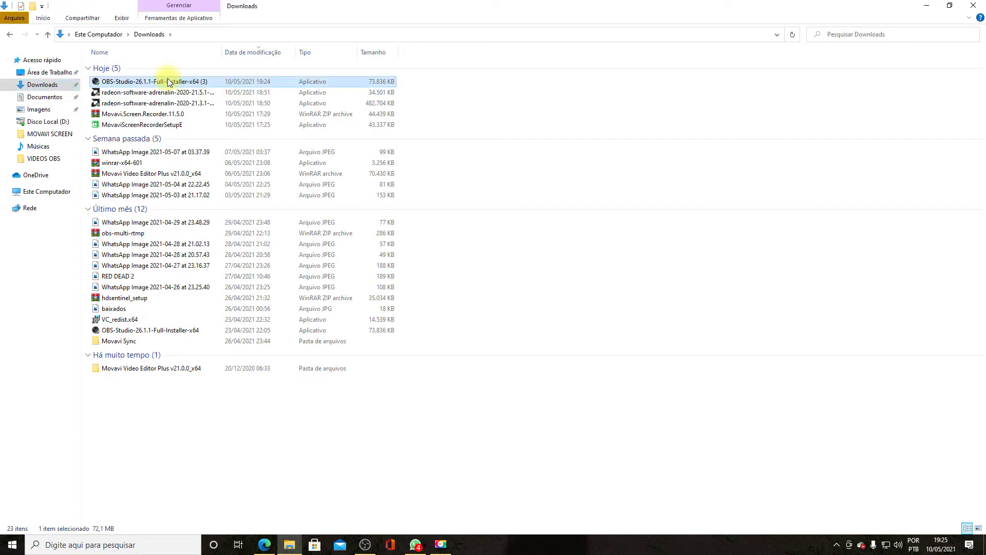
mouse_move(168, 79)
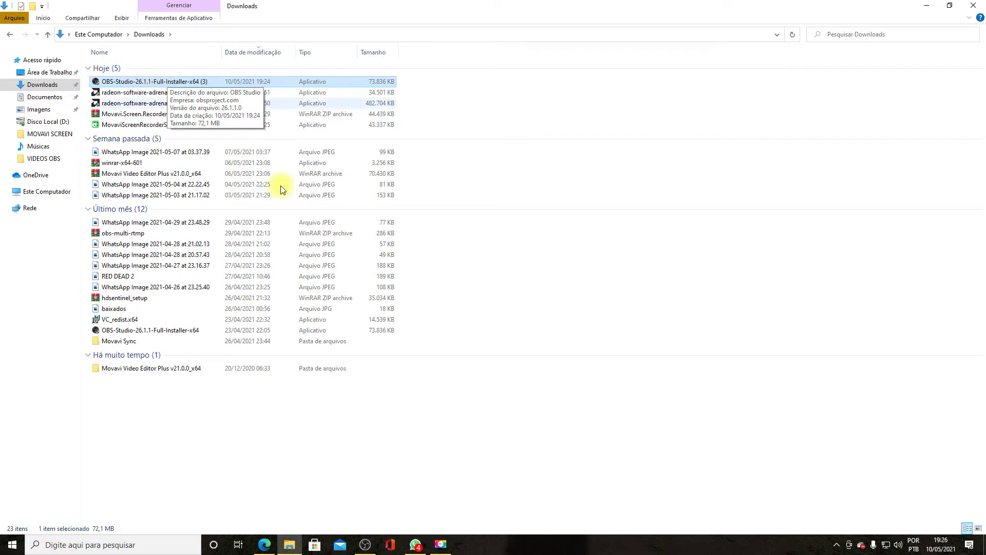
left_click(365, 544)
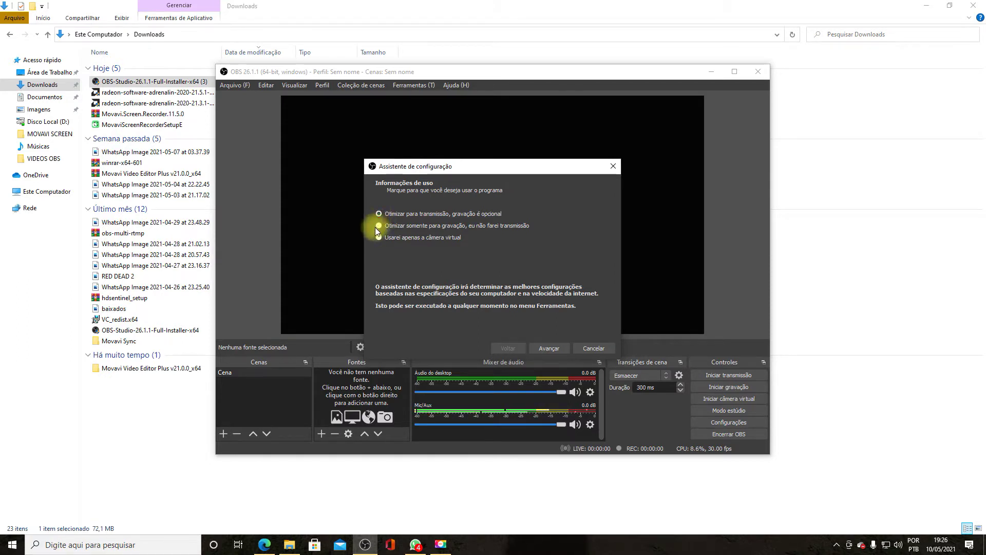
- Choose 'Otimizar para transmissão' as the wizard's usage option and move on to video settings
left_click(379, 226)
left_click(380, 214)
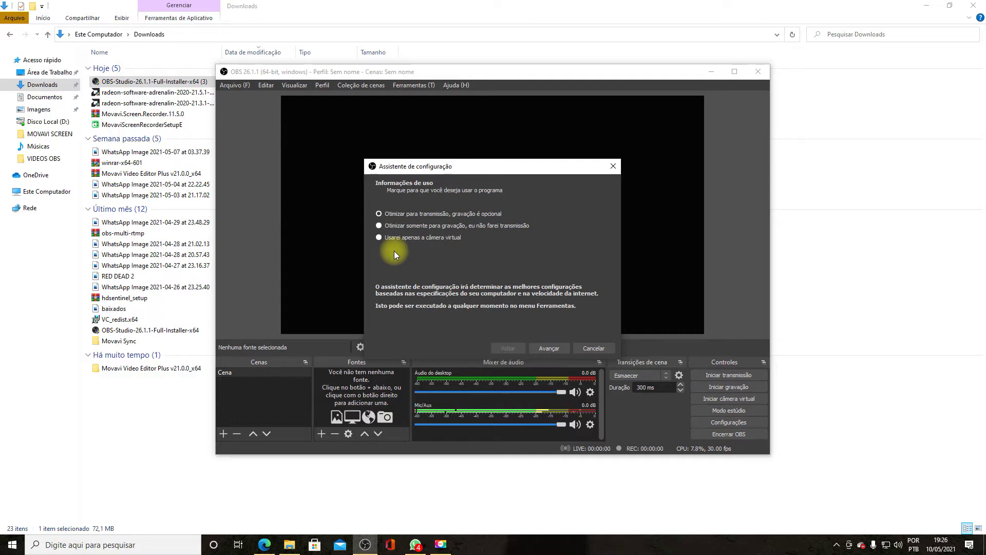
left_click(549, 348)
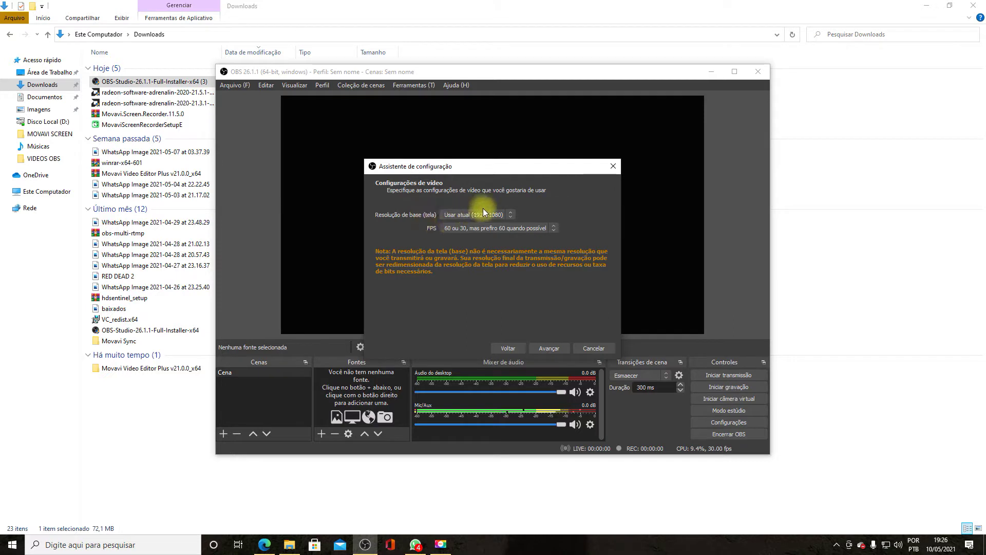
- Set the wizard's frame rate to 60 FPS
left_click(493, 229)
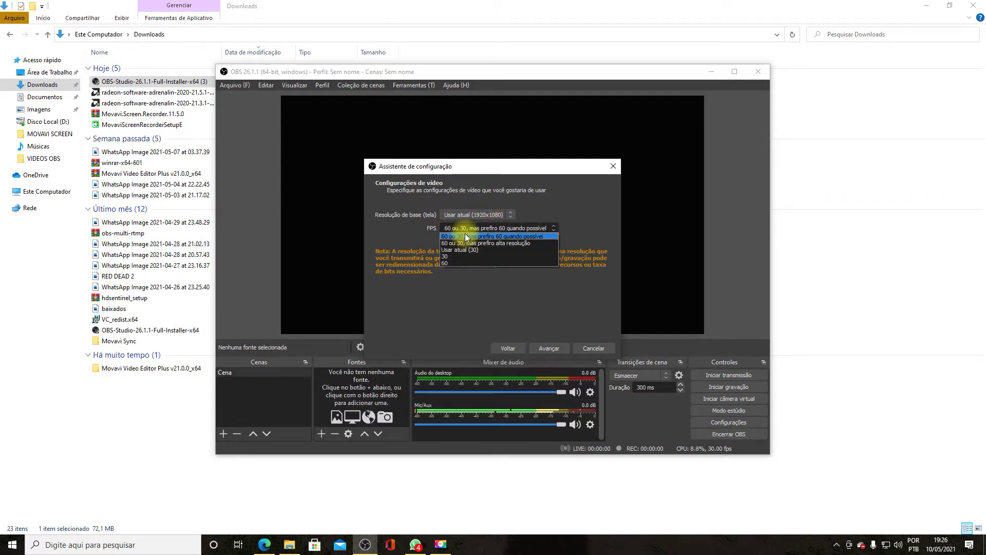
left_click(465, 234)
left_click(469, 230)
left_click(476, 263)
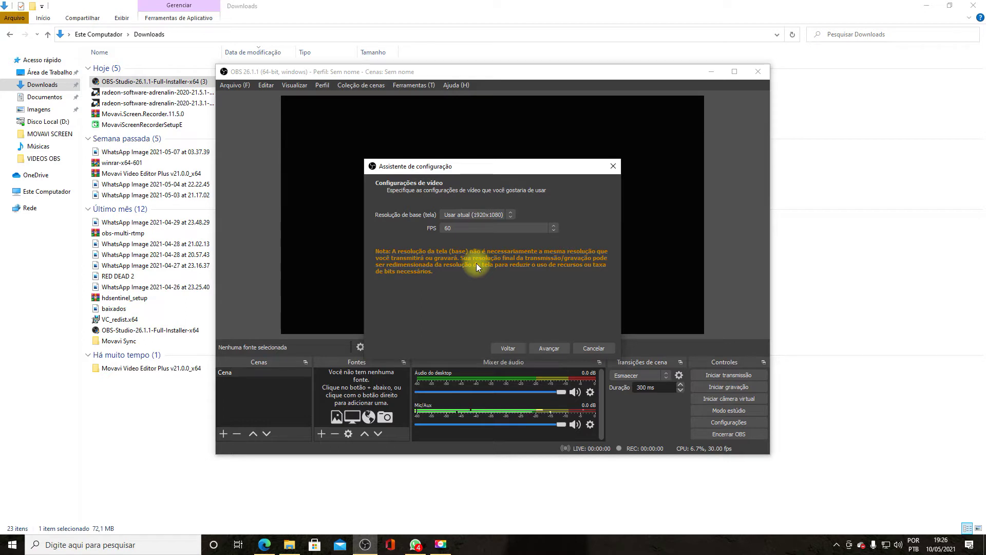
- Pick Restream.io as the service on the stream information page, then bring Edge back up
left_click(554, 348)
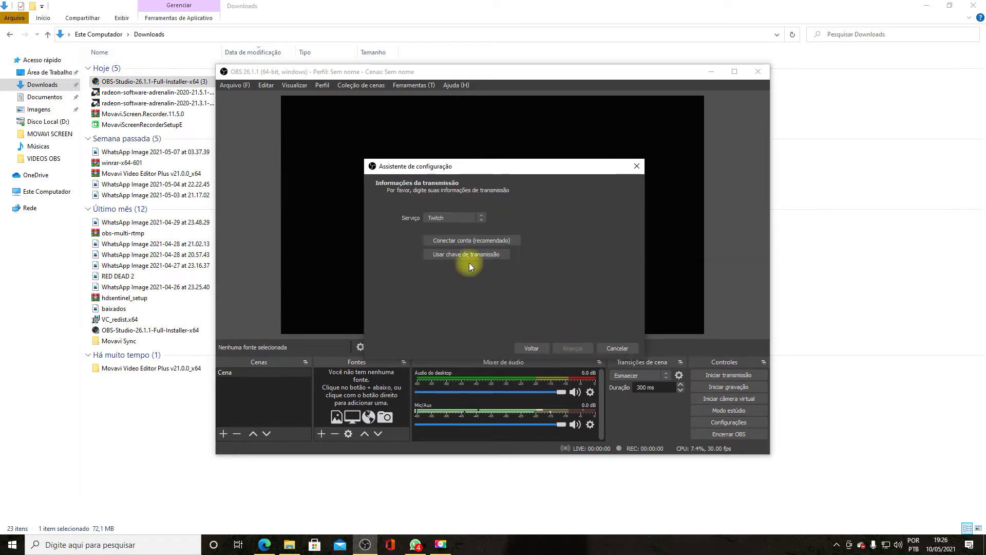
left_click(458, 217)
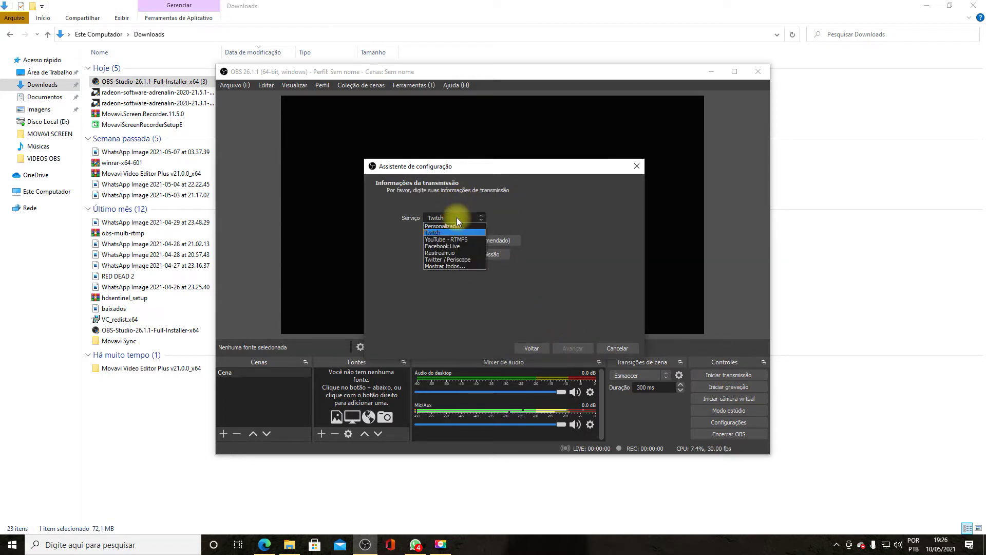
left_click(461, 253)
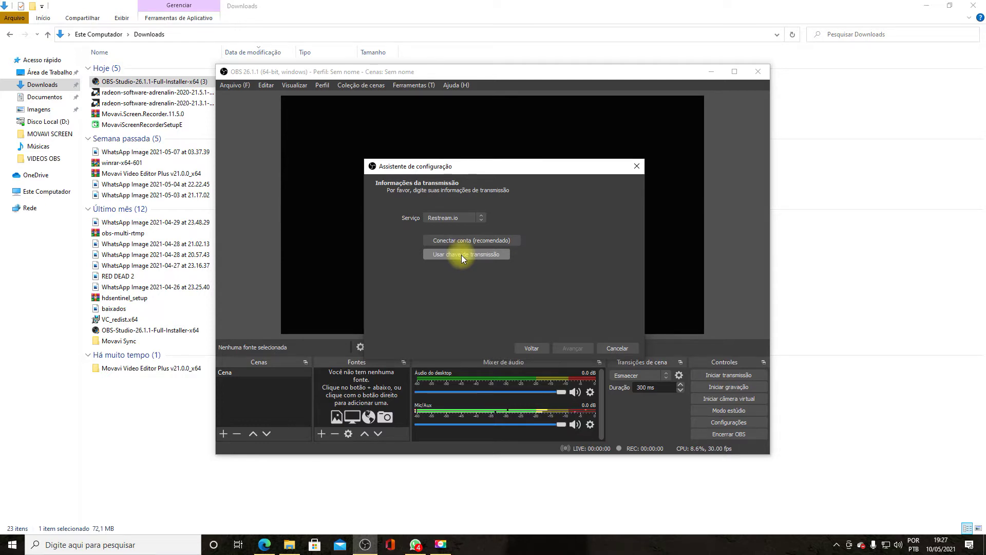
left_click(266, 547)
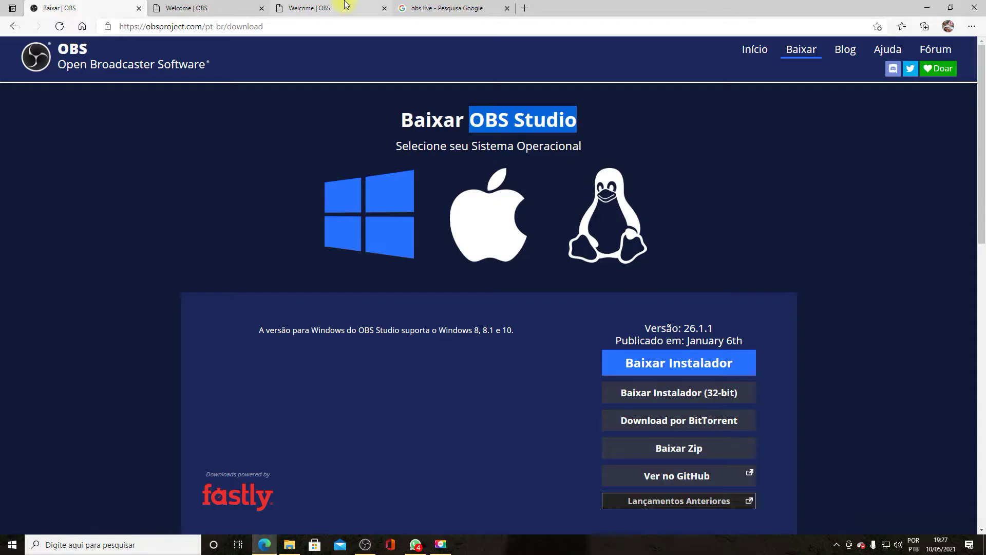
- Search Bing for 'restream io channel' and open the Restream login result in a new tab
left_click(441, 8)
left_click(405, 26)
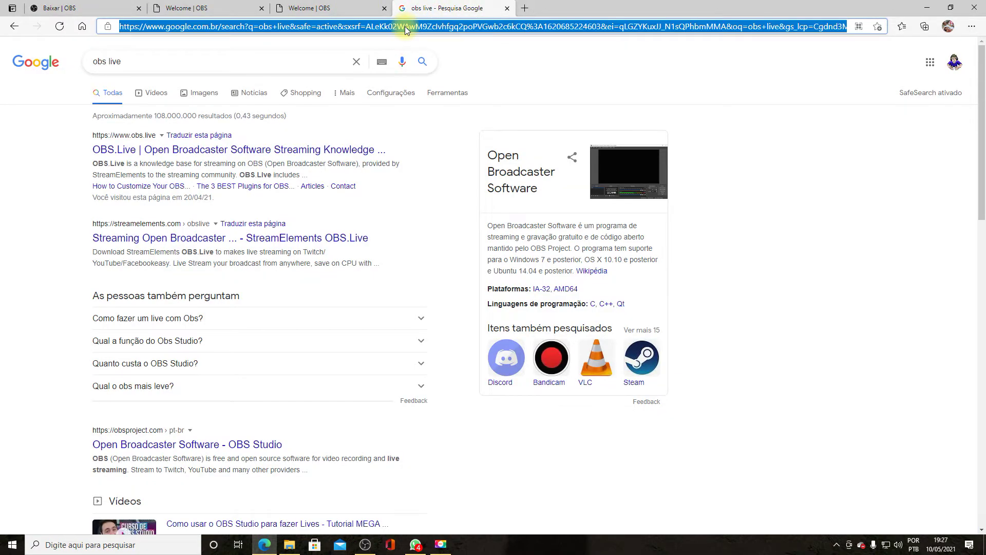
type("res")
key("Down")
key("Down")
key("Down")
key("Down")
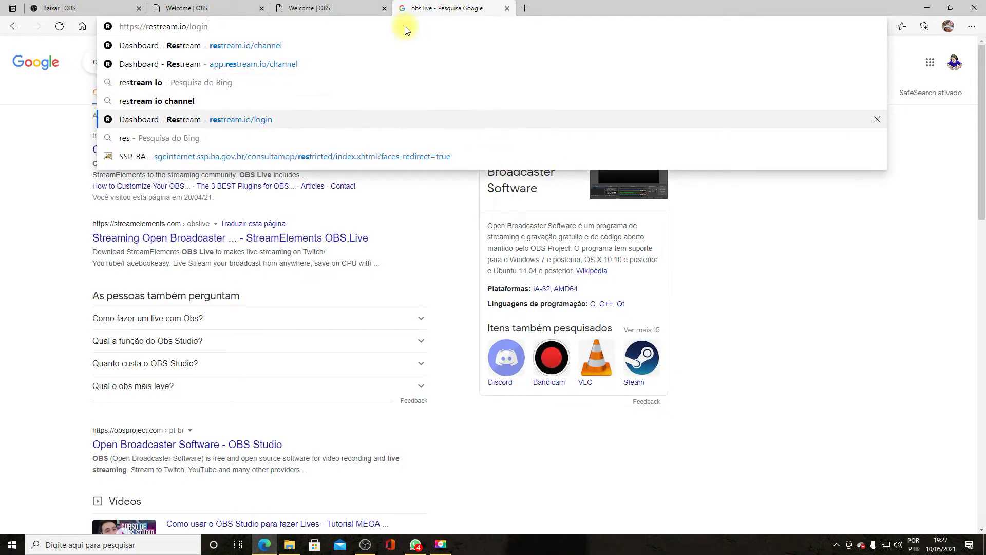
key("Up")
key("Return")
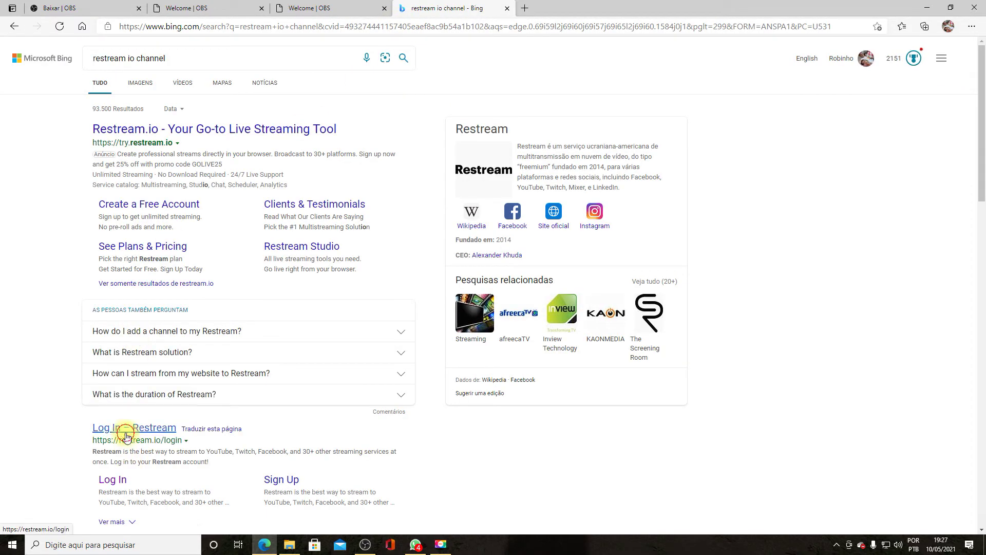
left_click(129, 430)
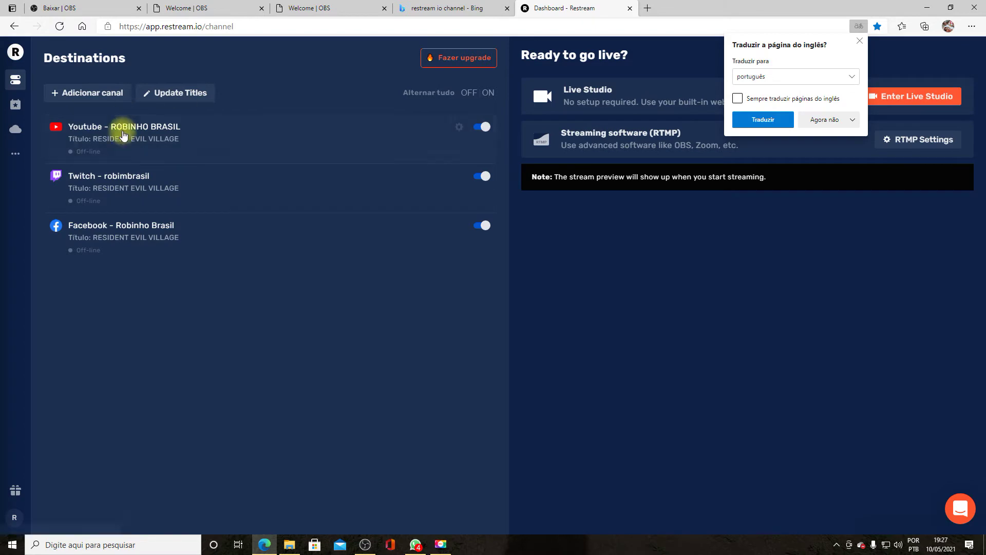
- Narrow the search to 'restream io' and open the Restream channel dashboard
left_click(452, 9)
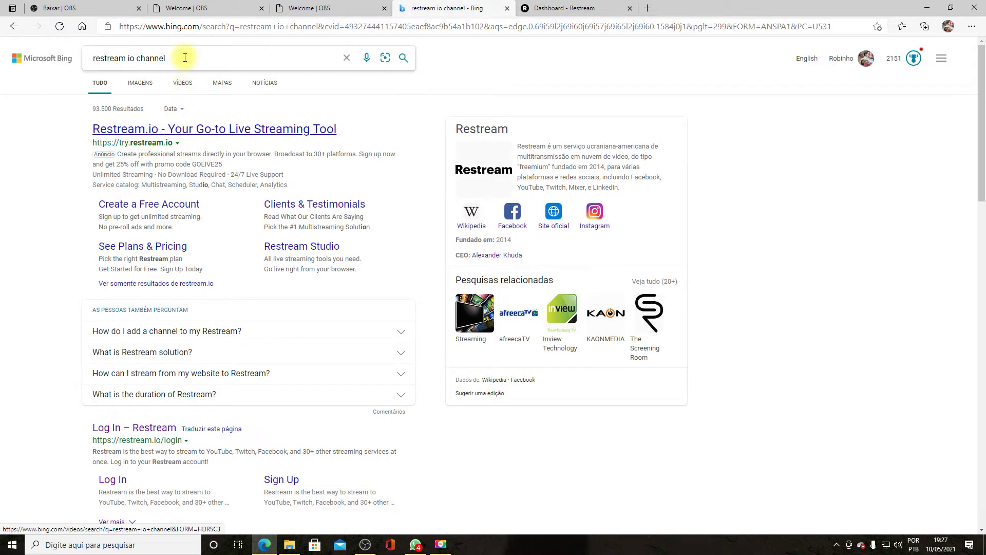
left_click_drag(180, 58, 138, 56)
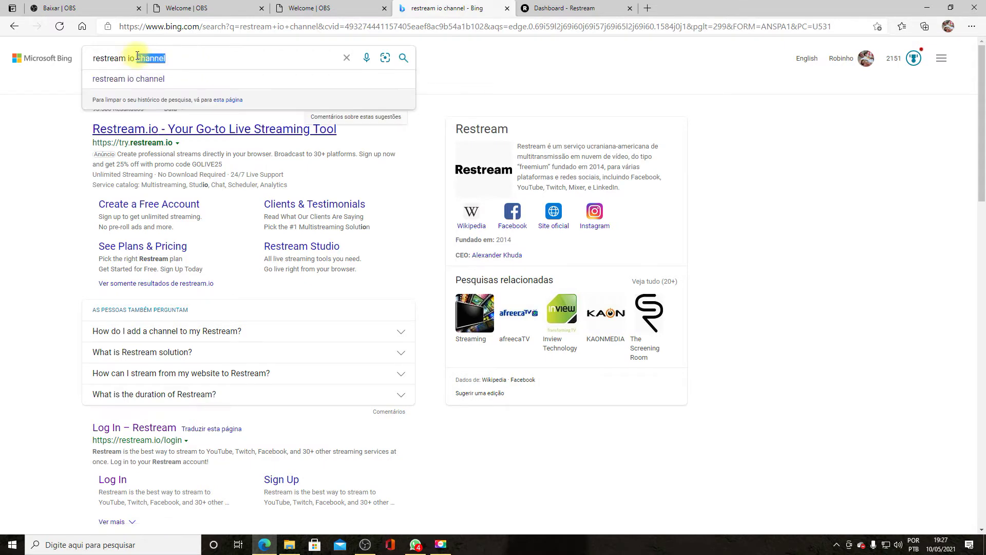
key("BackSpace")
key("Return")
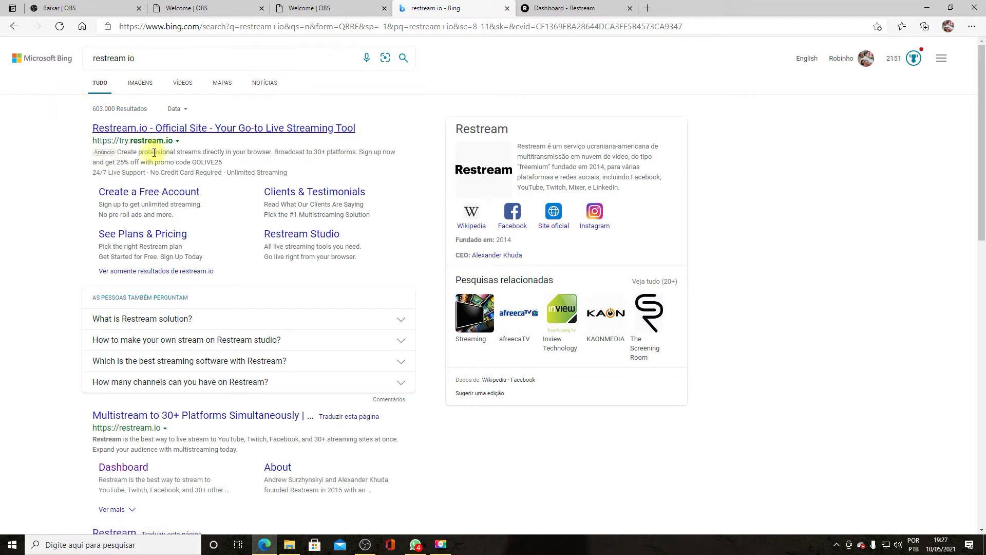
left_click(155, 198)
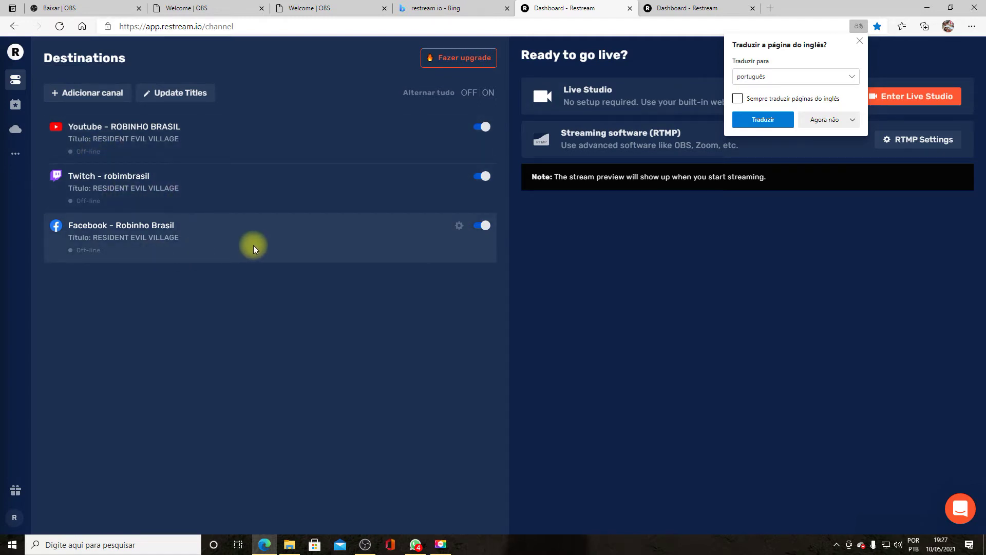
- Set the wizard's Serviço to Restream.io and choose 'Conectar conta (recomendado)' to open its login
left_click(364, 544)
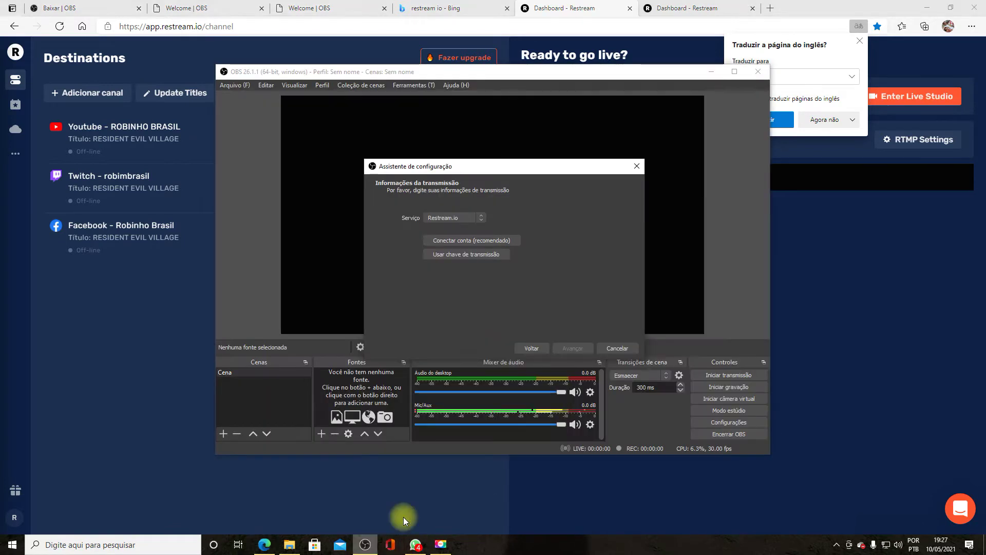
left_click(466, 218)
left_click(466, 218)
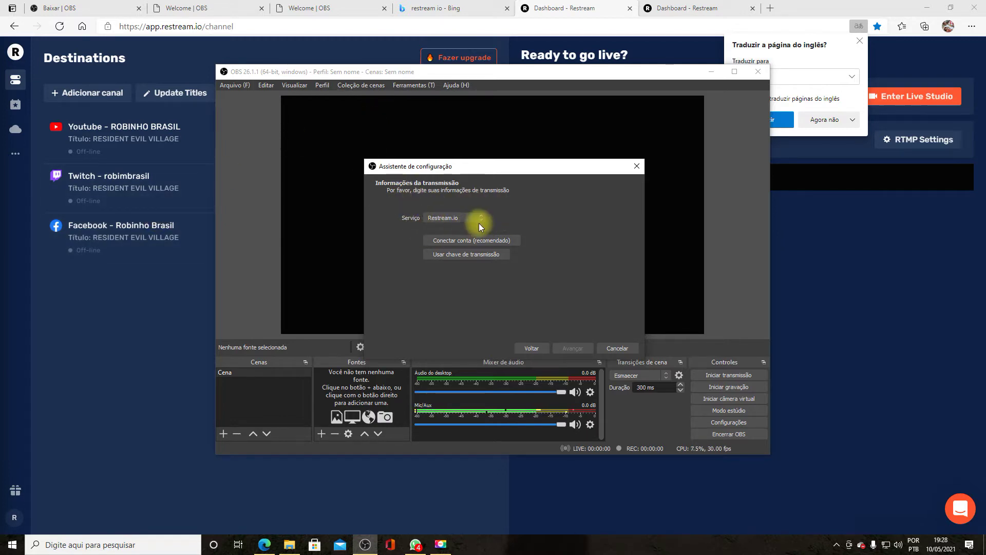
left_click(454, 220)
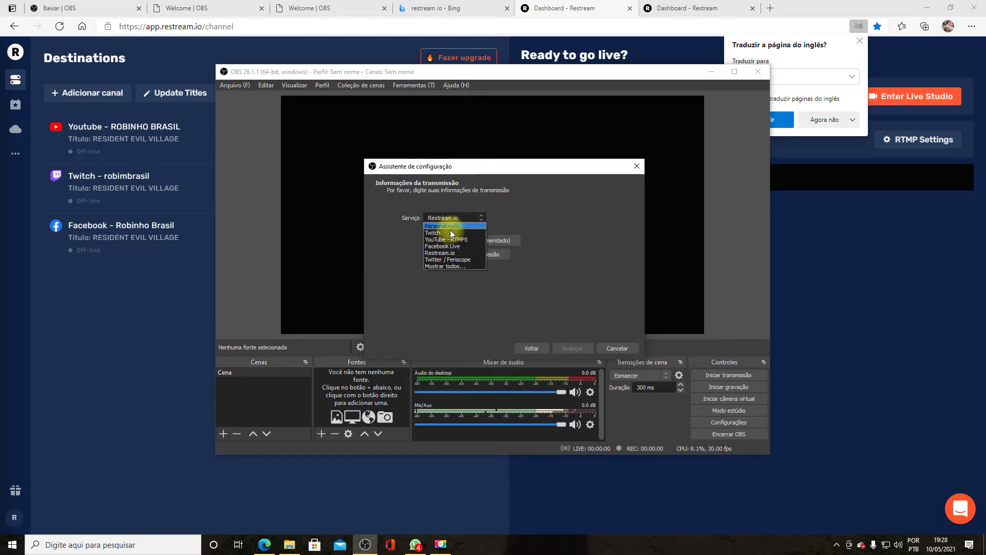
left_click(450, 233)
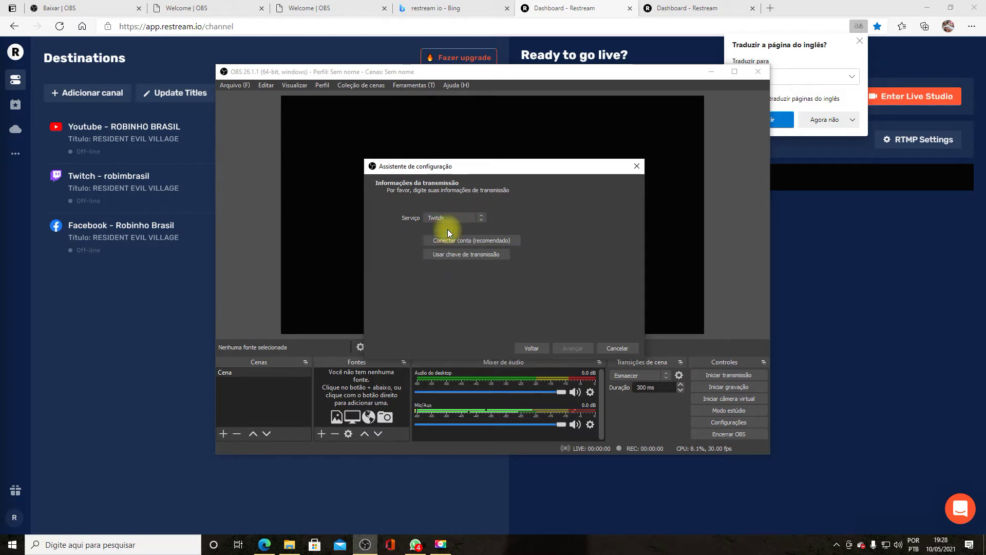
left_click(492, 240)
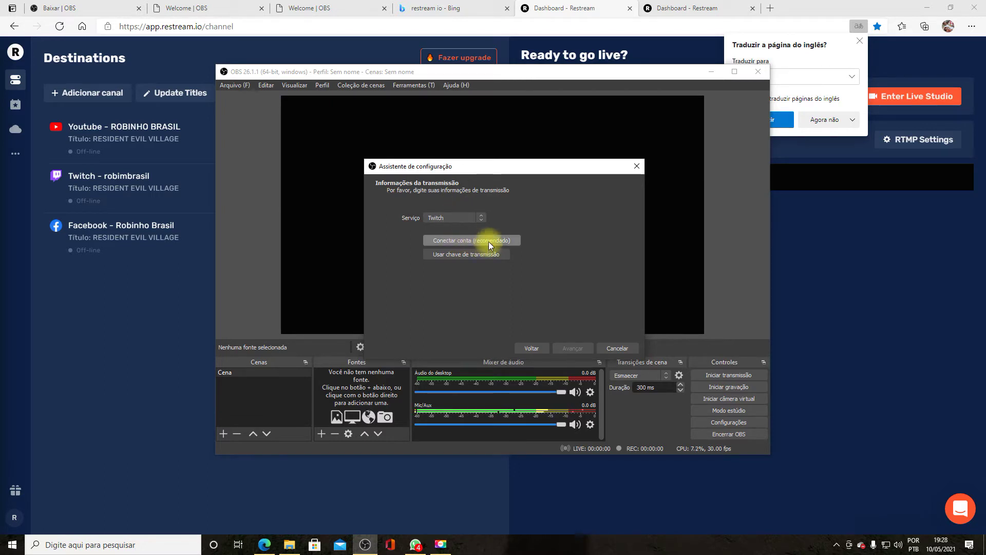
left_click(460, 218)
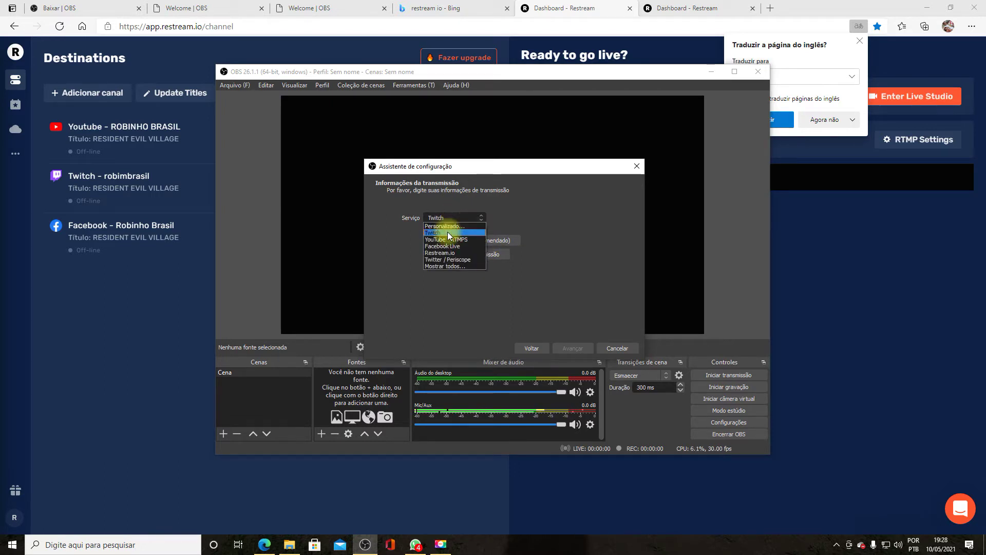
left_click(450, 252)
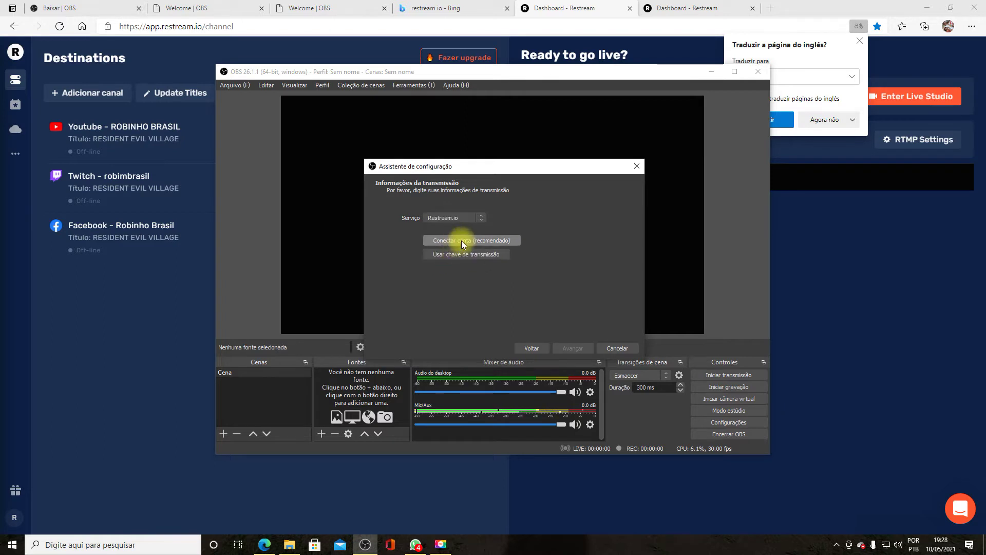
left_click(480, 241)
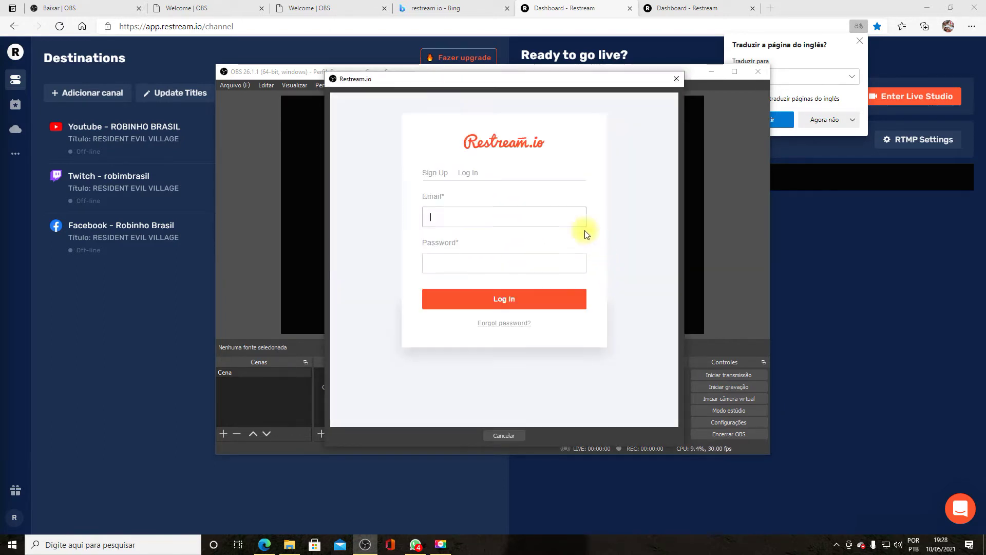
- Log in to Restream, pass the taxi reCAPTCHA, and allow OBS Studio to use the account
left_click(466, 217)
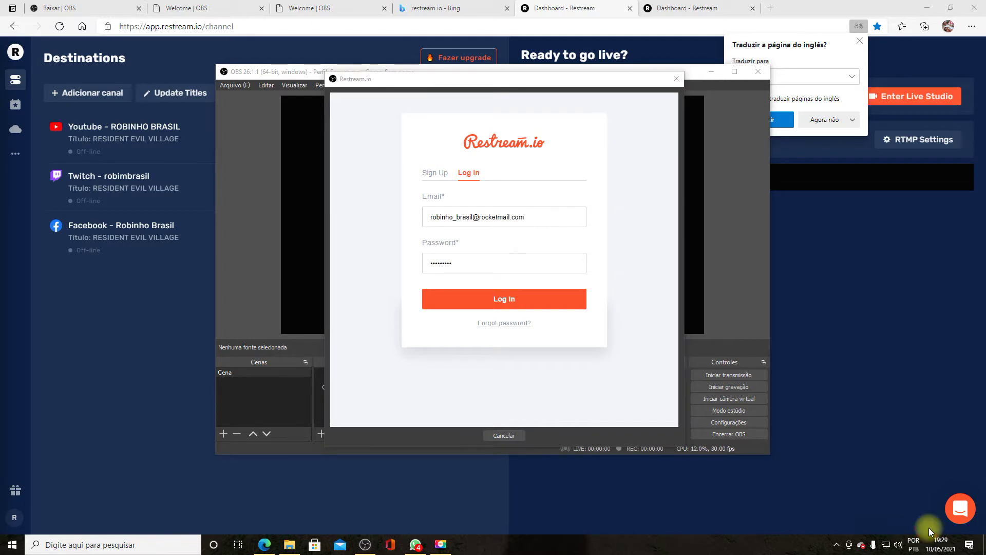
left_click(506, 299)
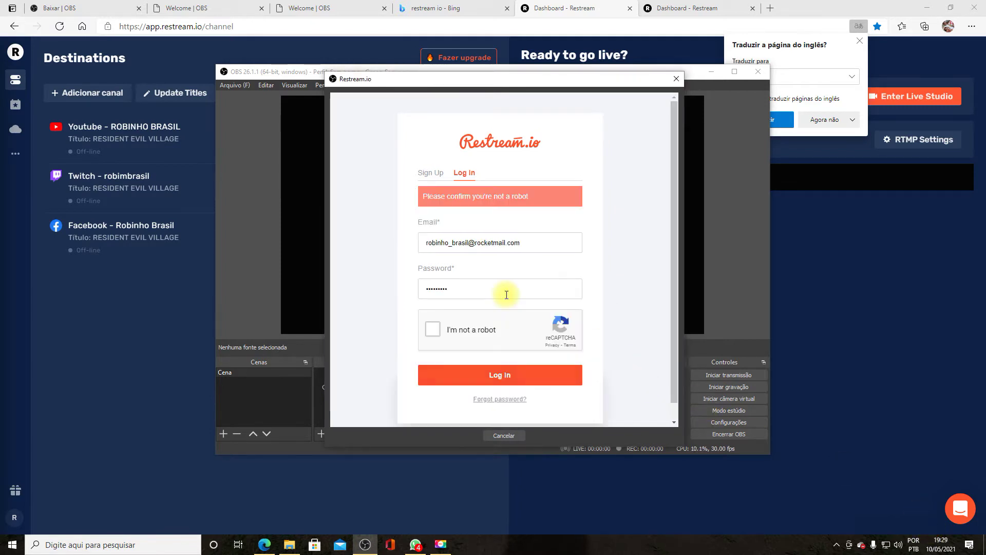
left_click(432, 335)
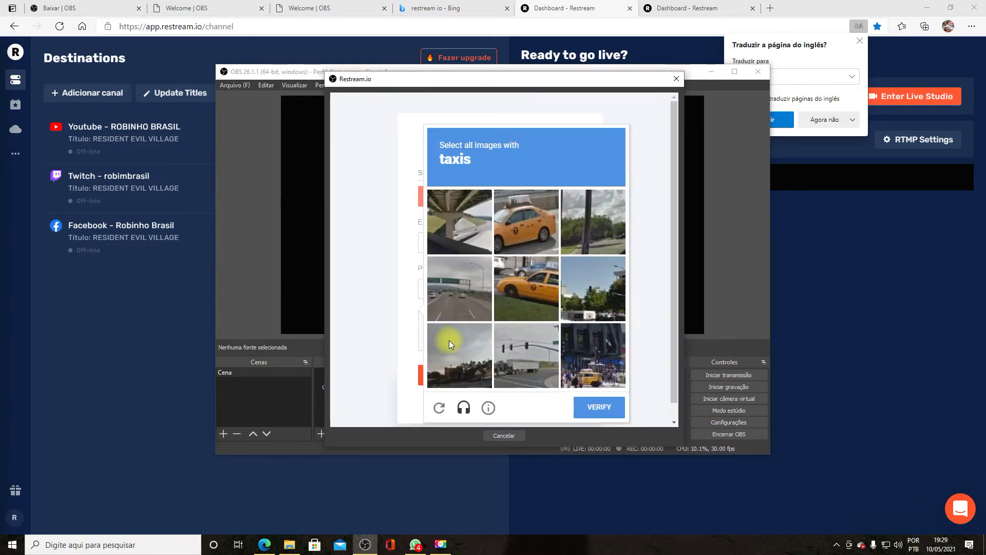
left_click(538, 220)
left_click(483, 306)
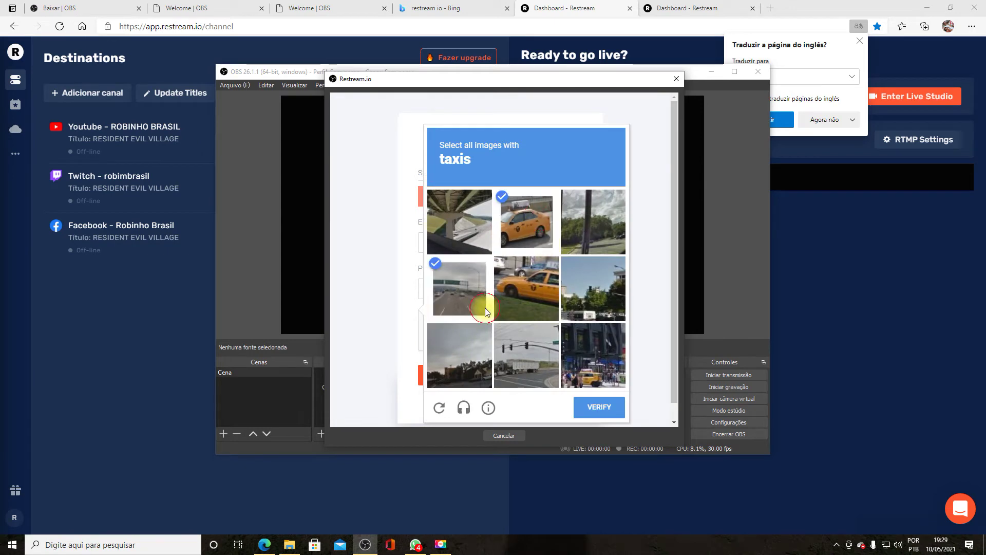
left_click(574, 355)
left_click(600, 417)
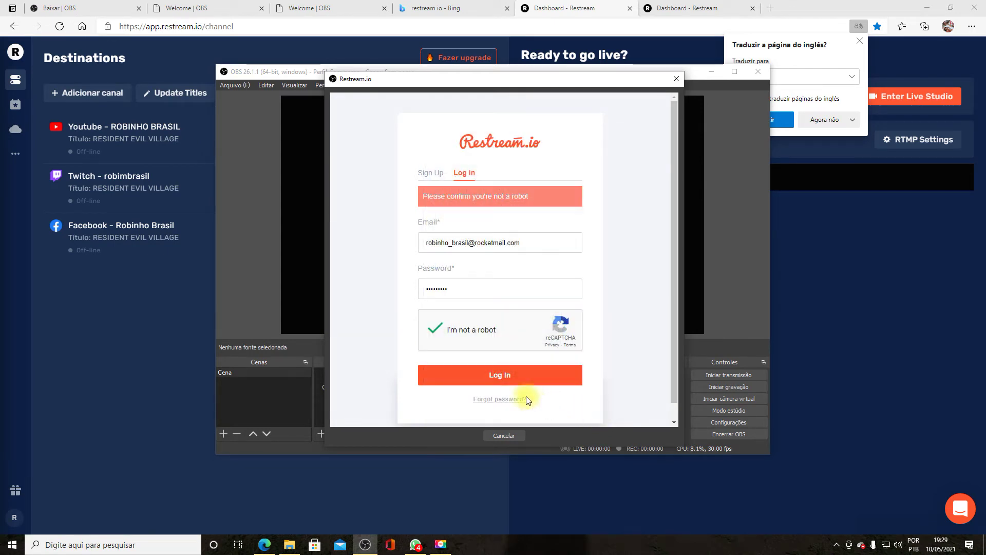
left_click(509, 351)
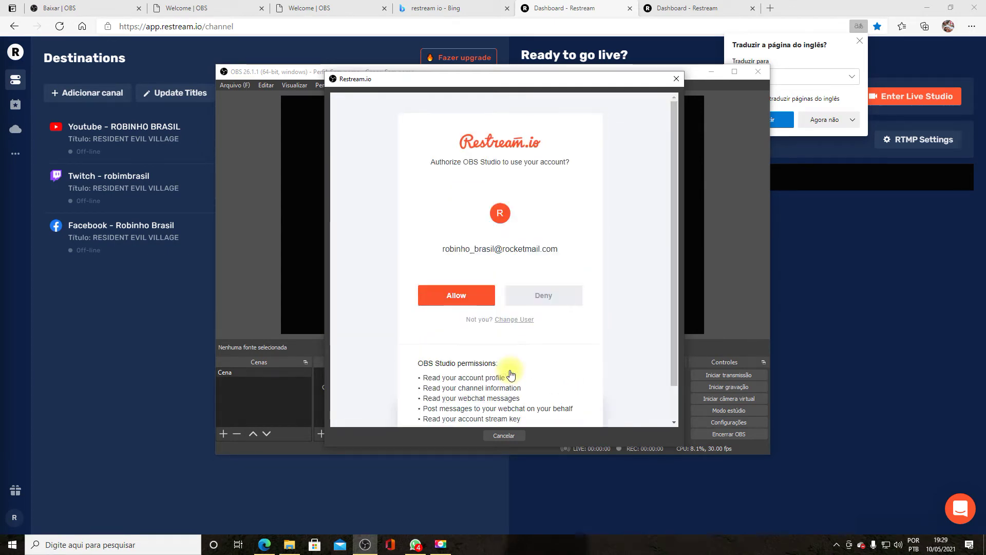
left_click(475, 297)
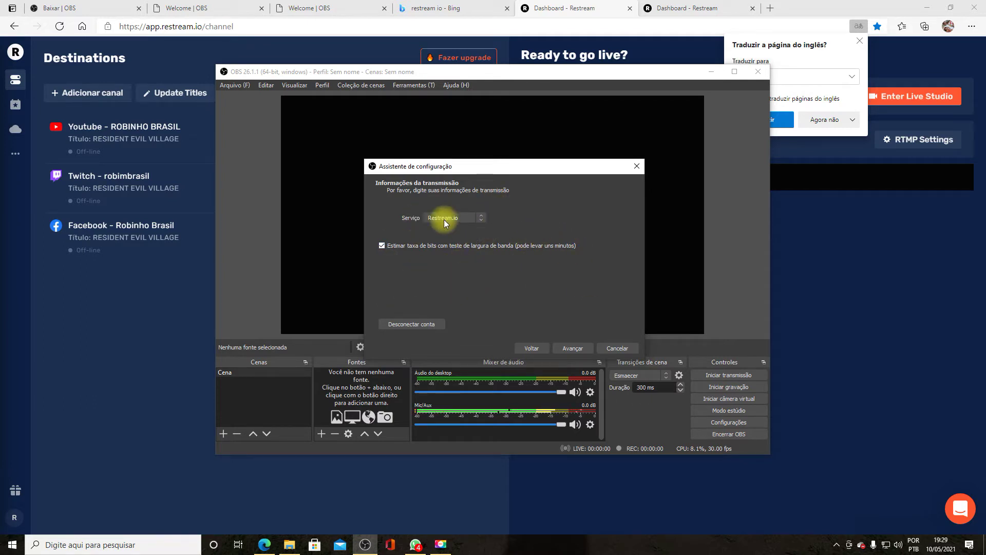
- Switch off the YouTube, Twitch and Facebook destinations on the Restream dashboard
left_click(95, 335)
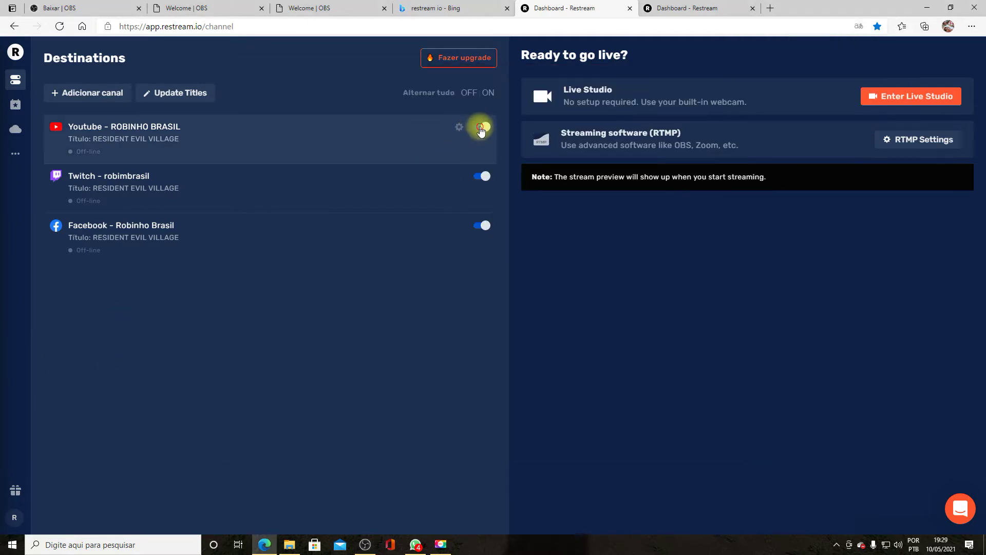
left_click(482, 127)
left_click(481, 176)
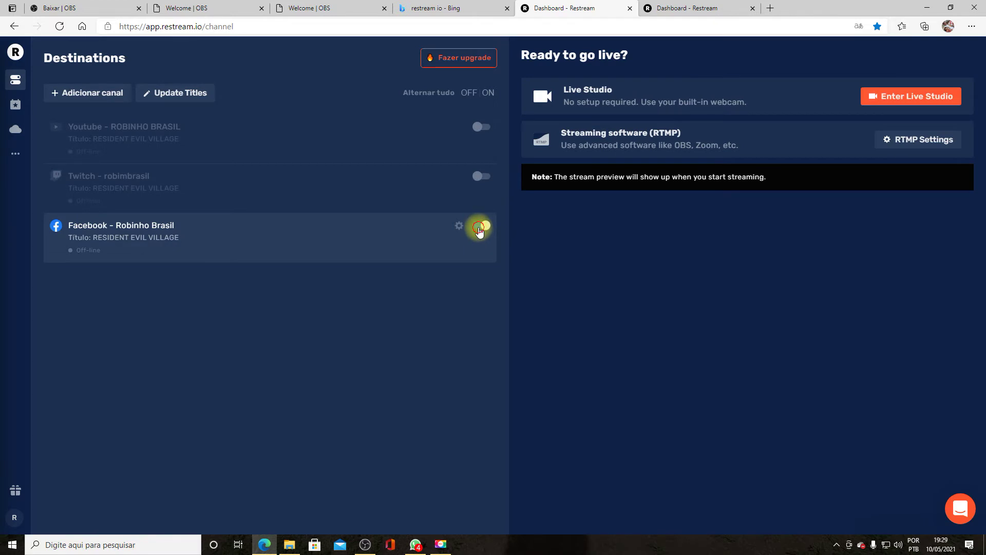
left_click(480, 230)
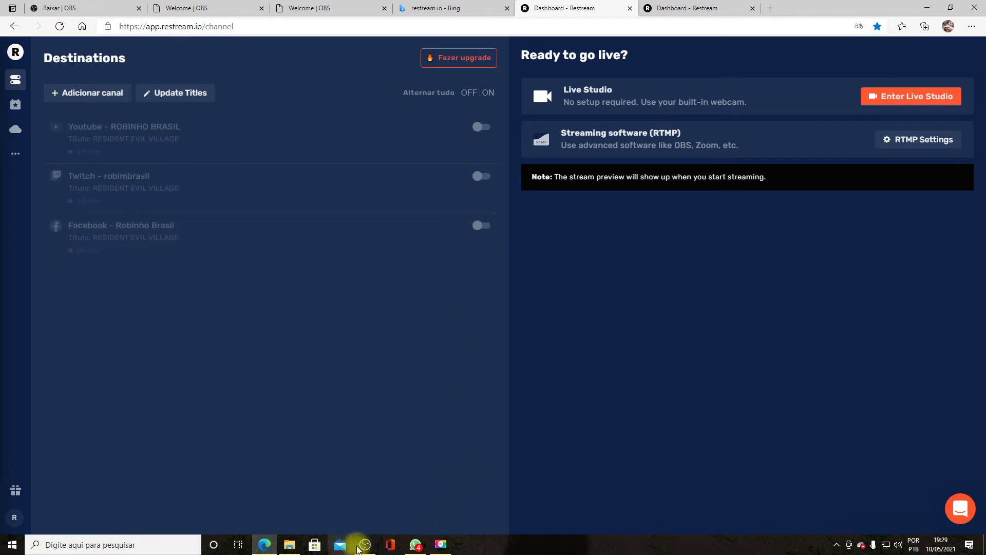
left_click(365, 545)
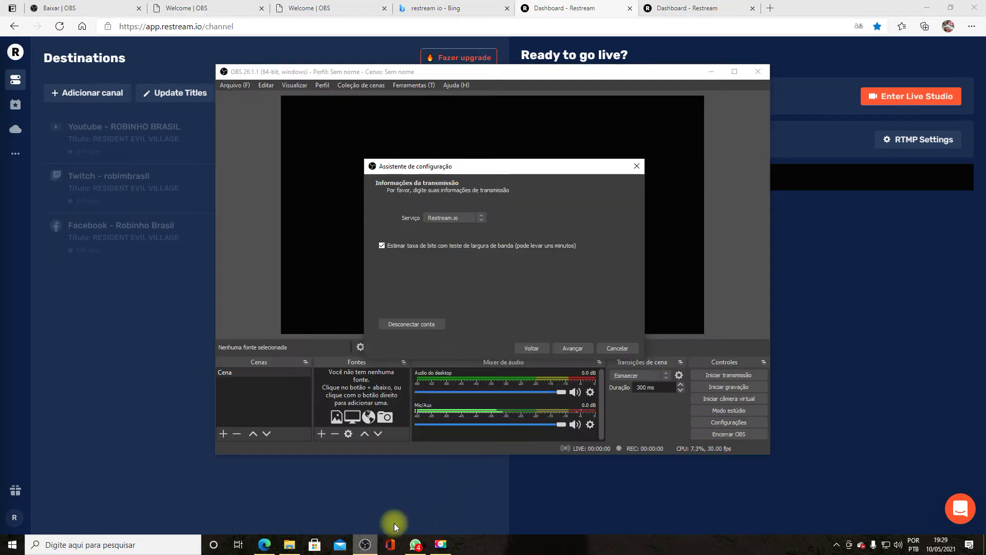
- Start the wizard's bandwidth test, answering Sim to the warning
left_click(561, 350)
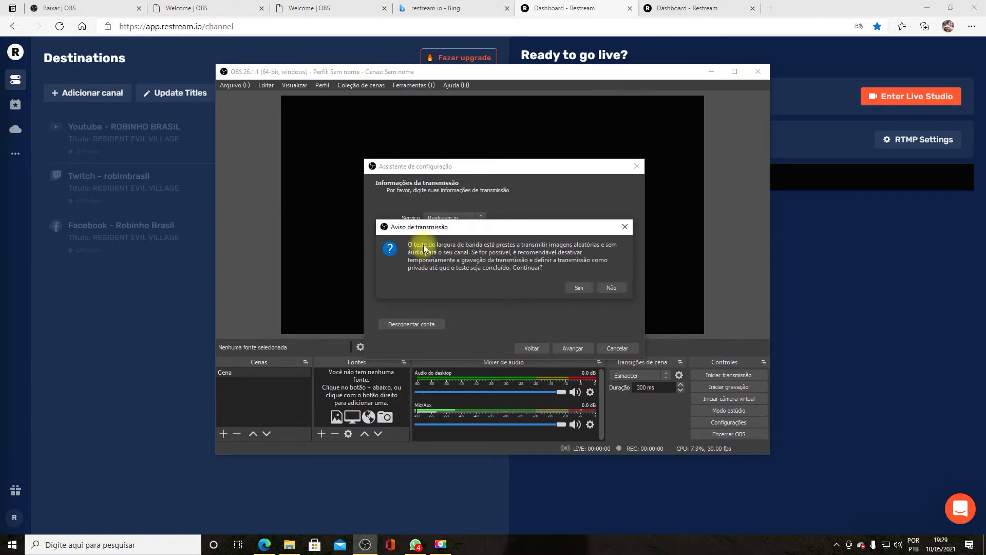
left_click(582, 289)
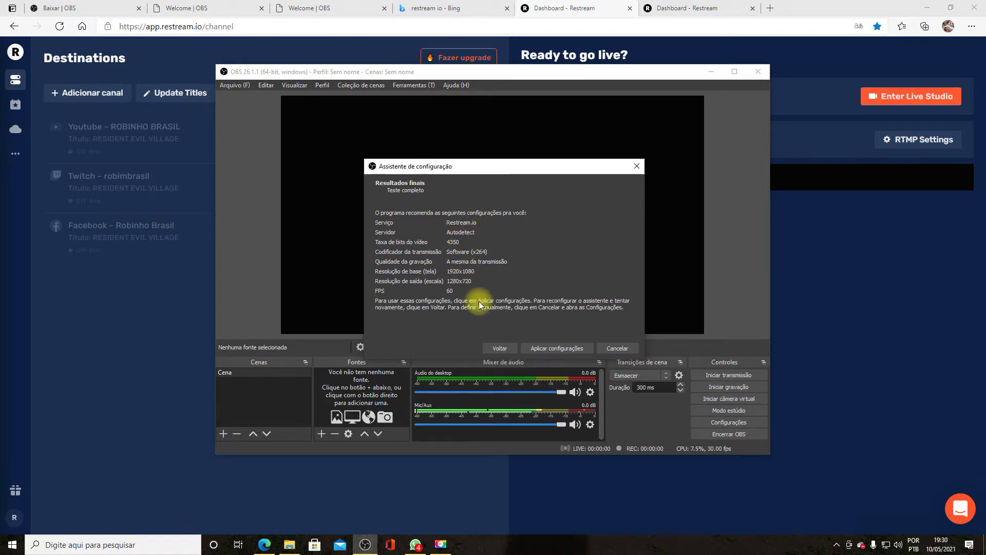
- Apply the recommended settings, then close the Restream stream-info, channels and chat docks
left_click(561, 350)
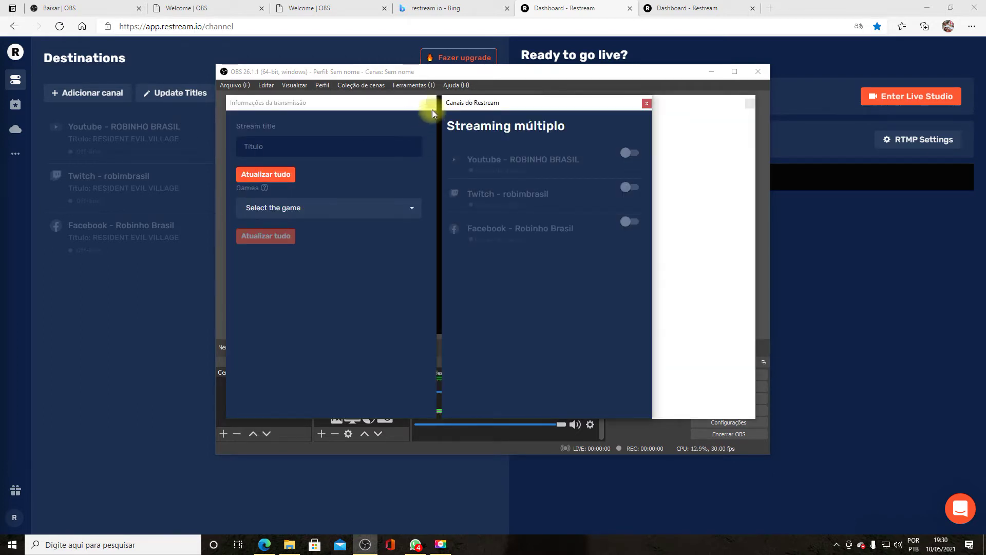
left_click(431, 103)
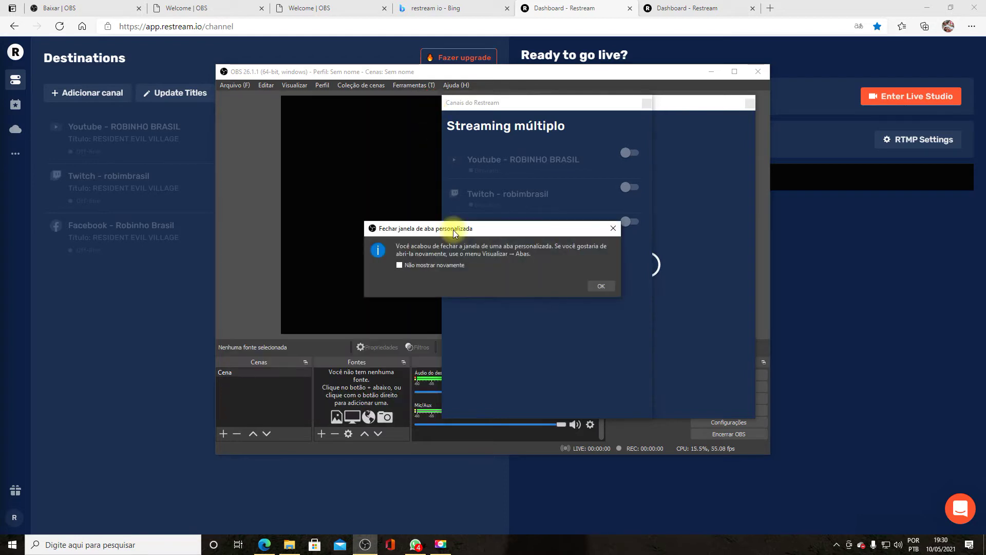
left_click(599, 282)
left_click(648, 105)
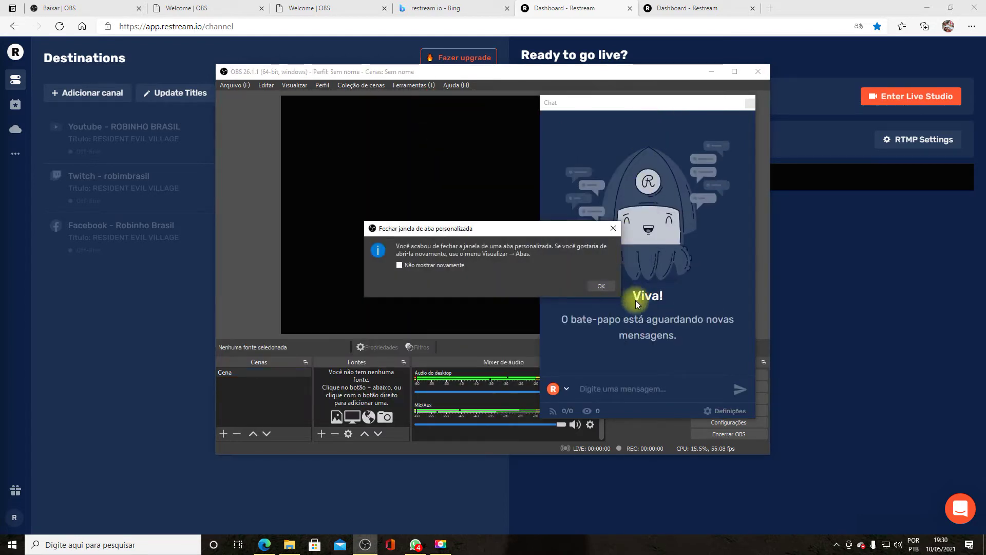
left_click(599, 285)
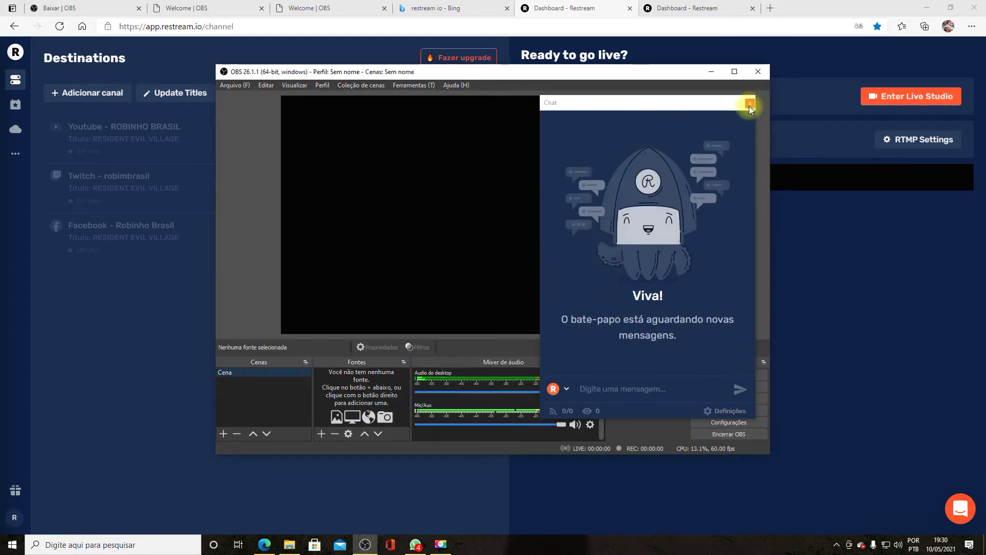
left_click(749, 104)
left_click(601, 287)
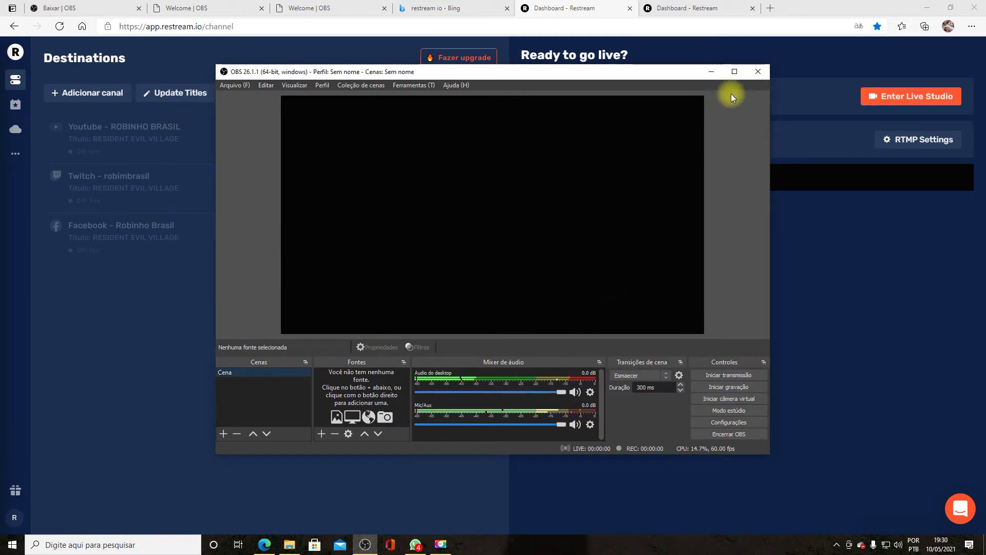
- Maximize the OBS Studio main window
left_click(735, 73)
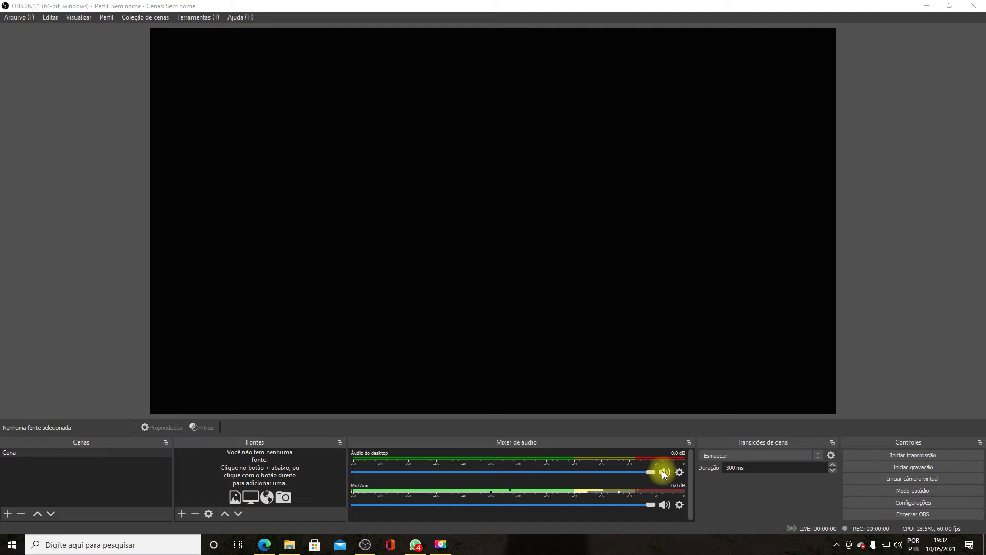
- Switch the Output mode in Configurações > Saída to Avançado
left_click(892, 501)
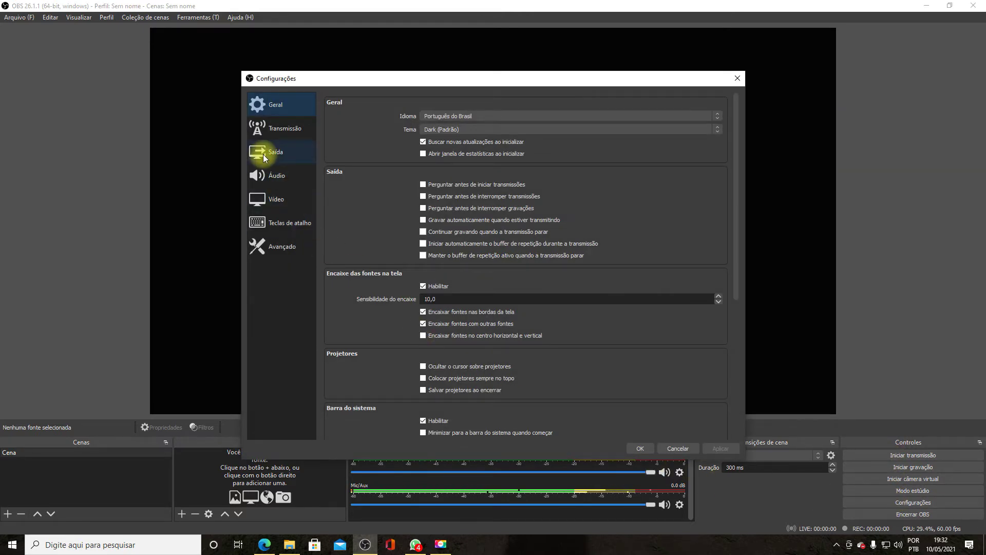
left_click(274, 153)
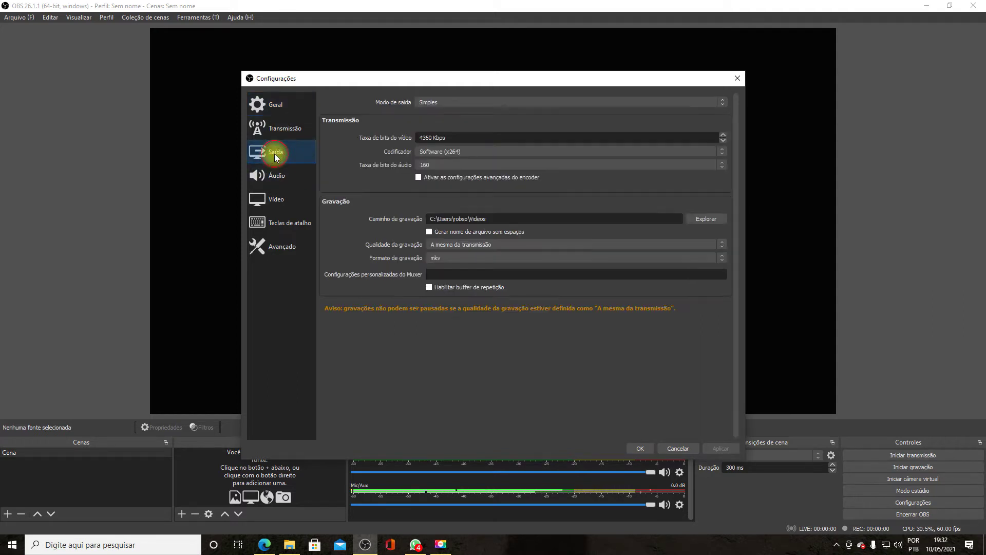
left_click(451, 103)
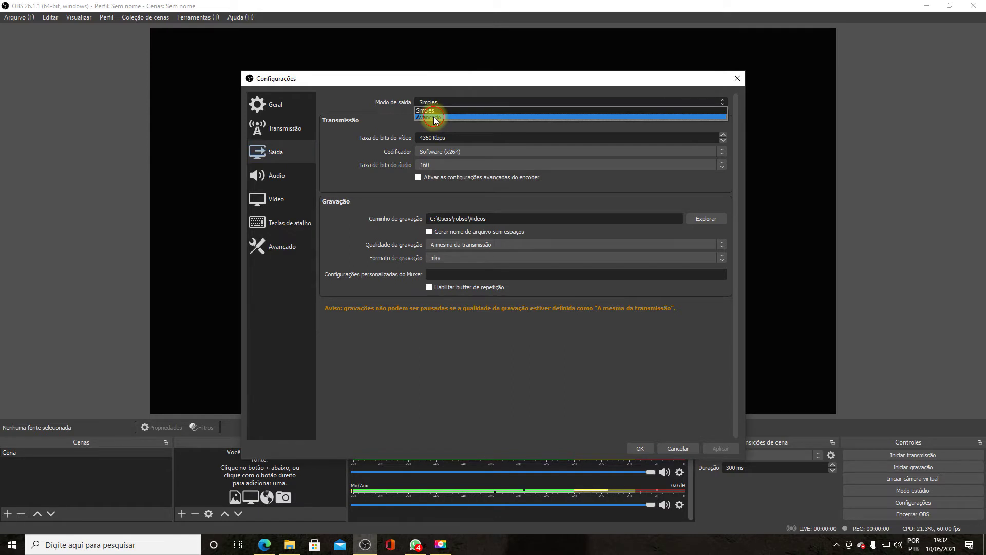
left_click(433, 115)
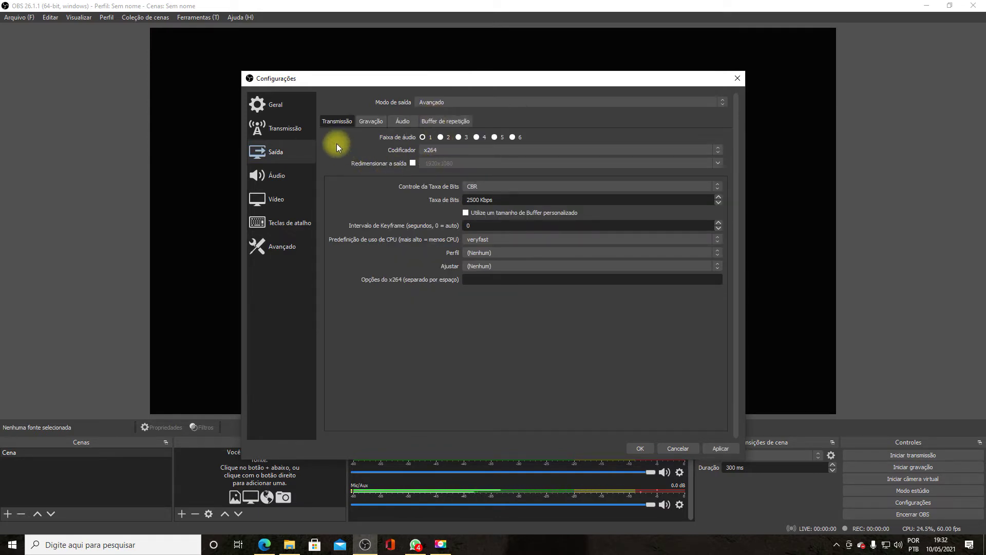
- Keep x264 as the encoder and view the Restream.io stream service page with Autodetect server
left_click(442, 152)
left_click(442, 152)
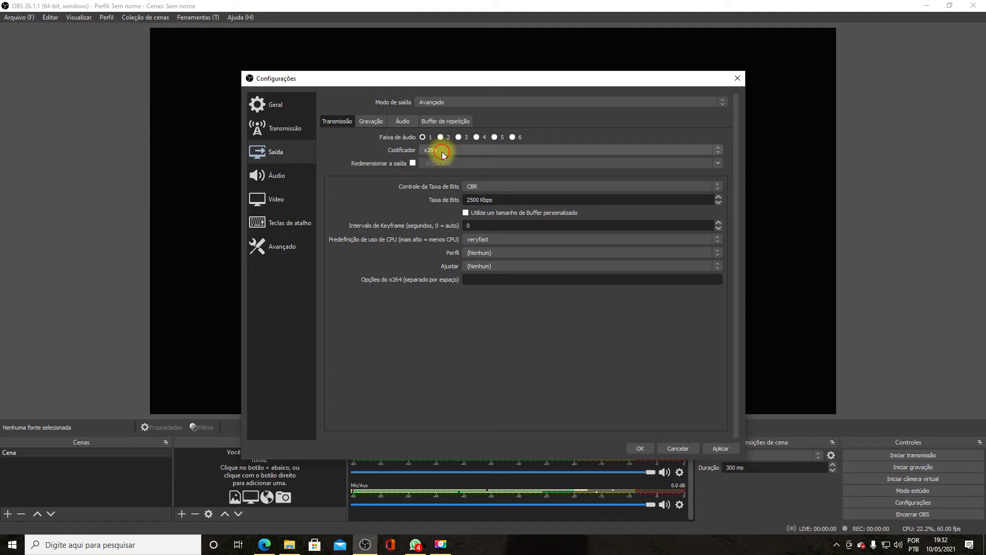
left_click(443, 153)
left_click(443, 152)
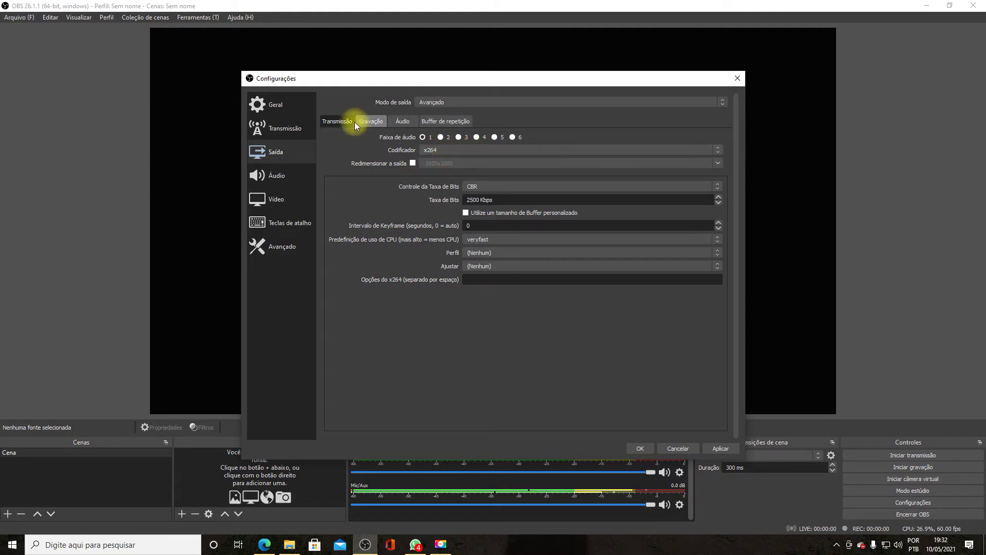
left_click(440, 150)
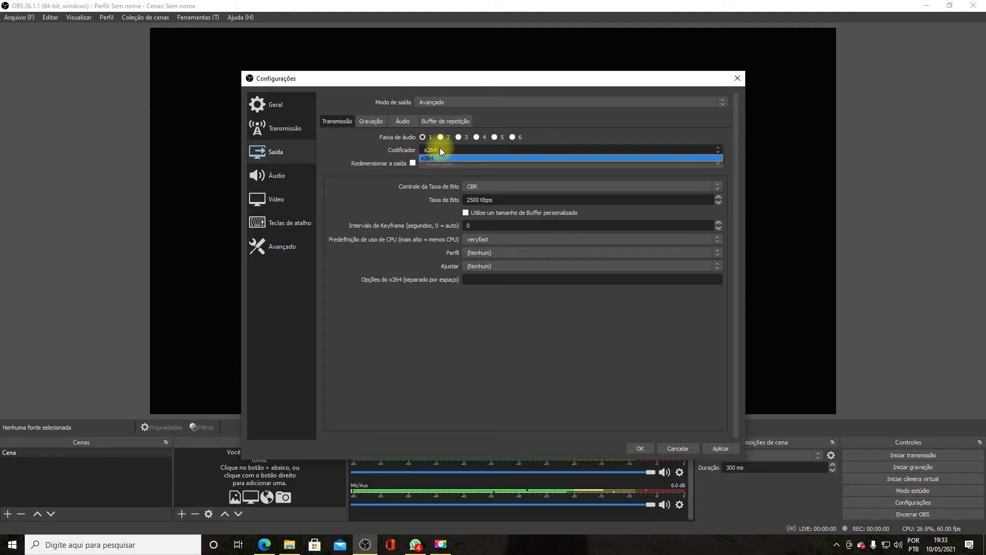
left_click(441, 150)
left_click(282, 126)
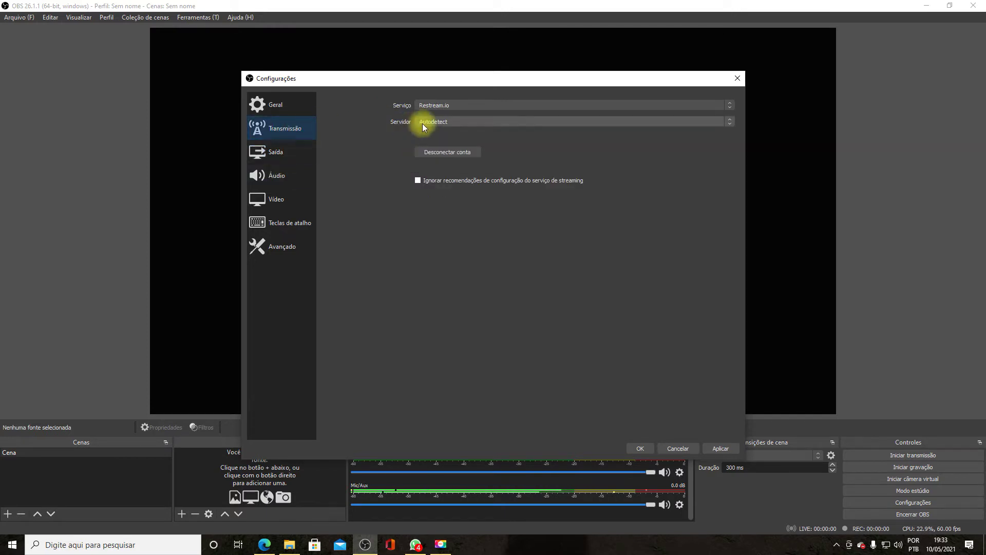
- Review the recording output settings, keeping Padrão type, then glance at the Audio and Stream pages
left_click(270, 150)
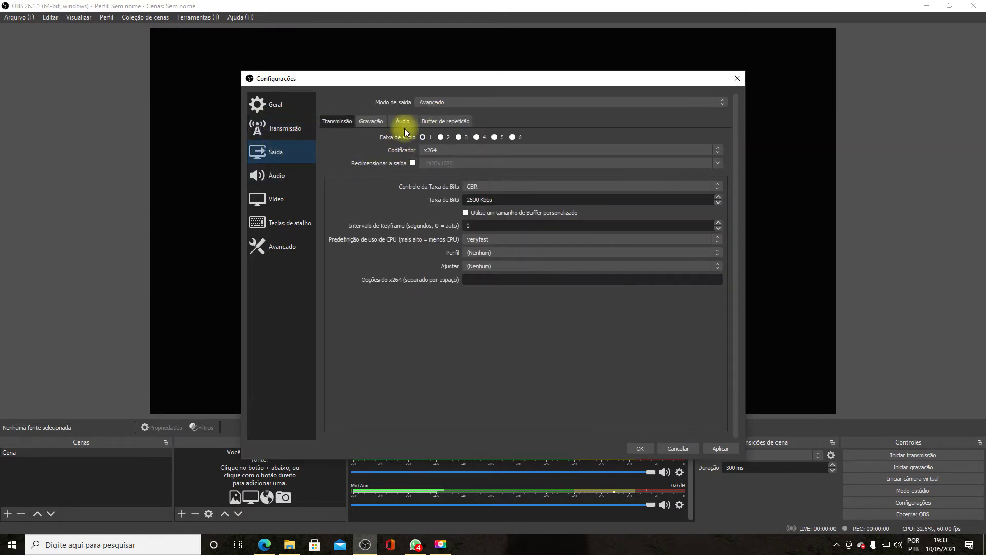
left_click(373, 125)
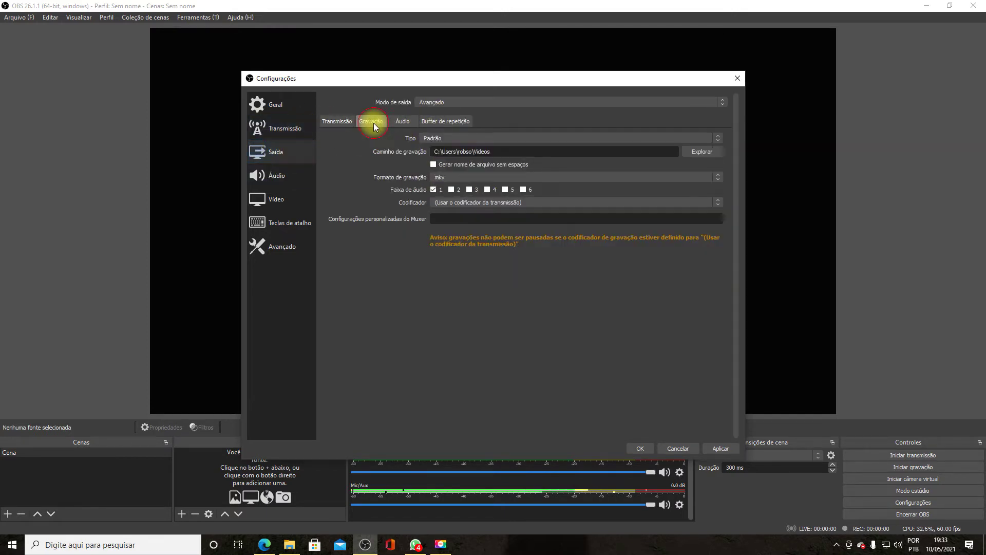
left_click(468, 138)
left_click(467, 137)
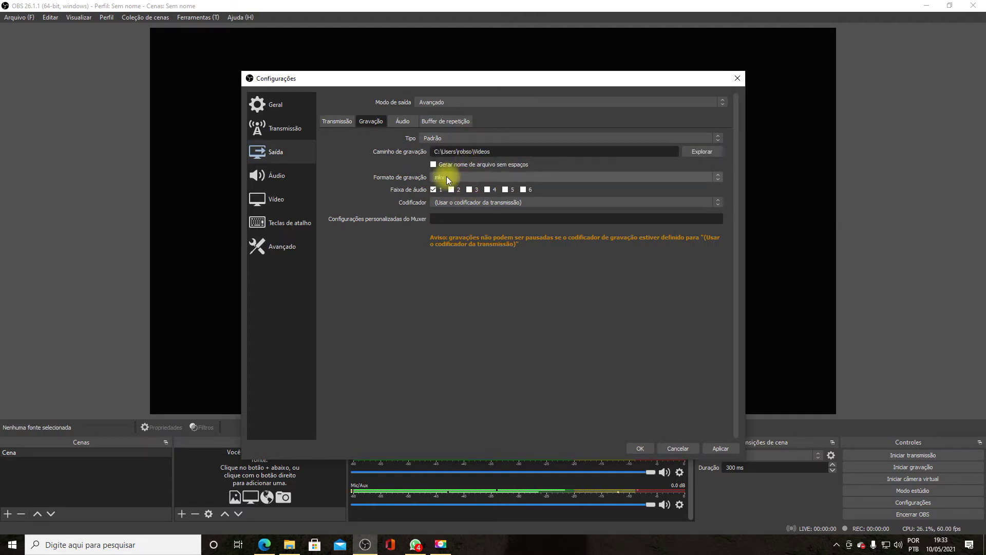
left_click(261, 176)
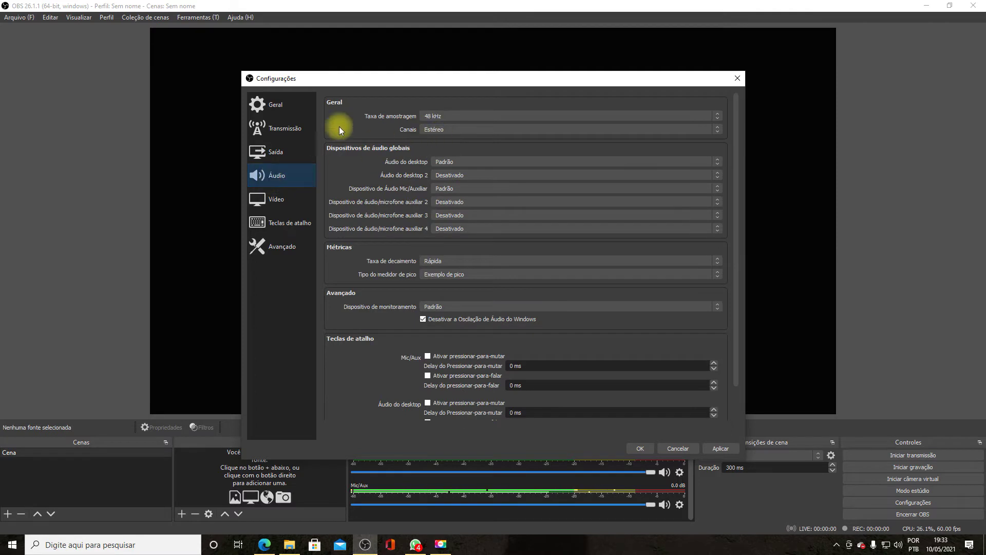
left_click(284, 130)
- Keep x264 as the encoder on the Transmissão output tab, briefly checking Gravação
left_click(276, 151)
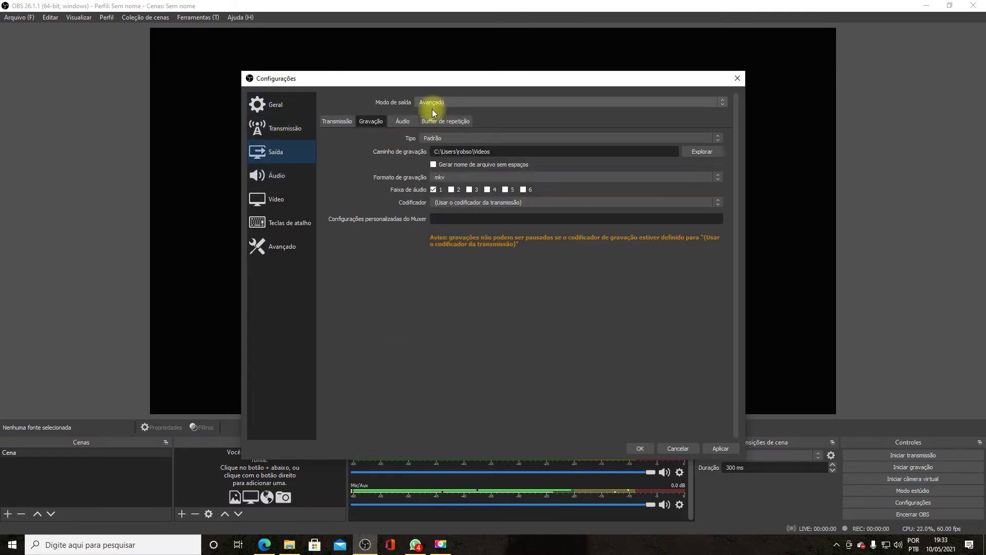
left_click(331, 122)
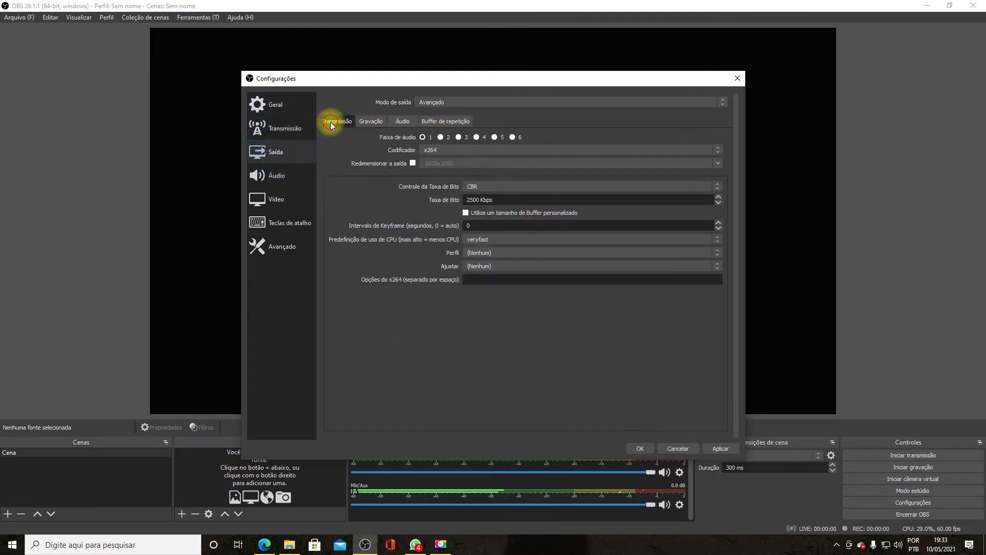
left_click(464, 149)
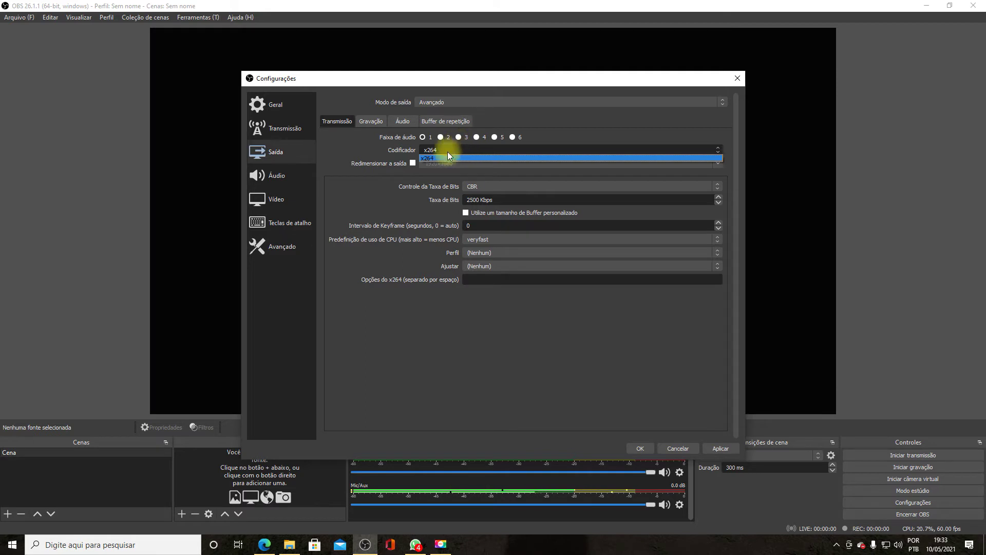
left_click(445, 149)
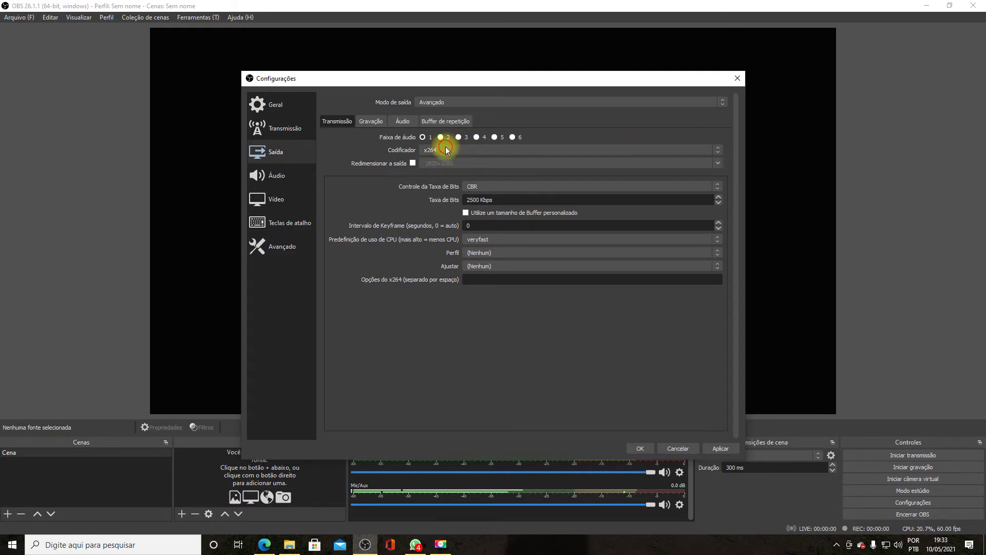
left_click(445, 151)
left_click(447, 153)
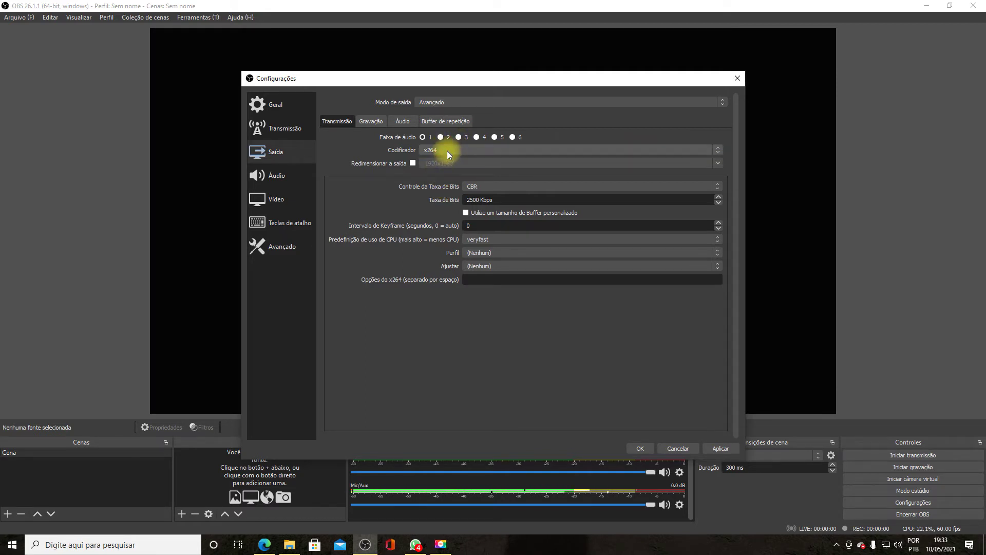
left_click(373, 123)
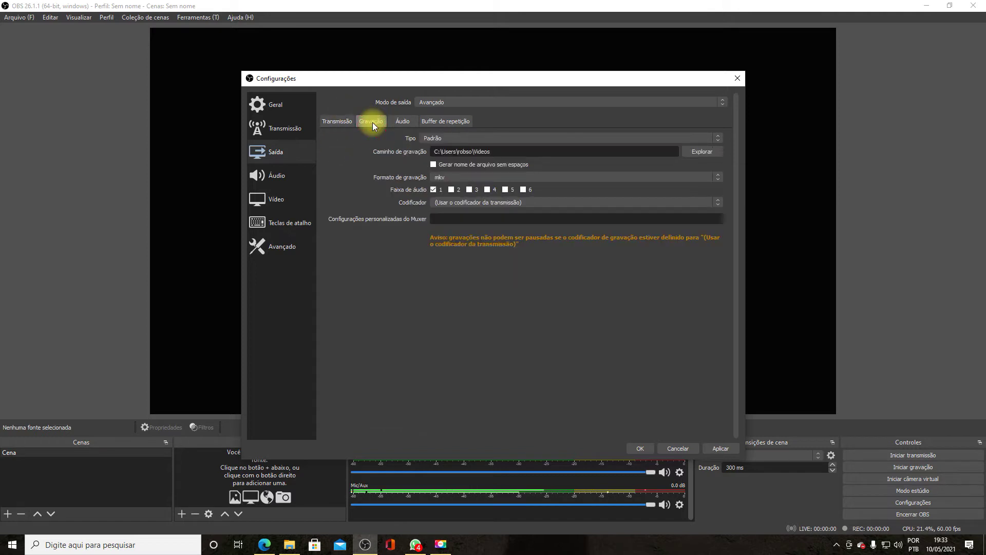
left_click(347, 121)
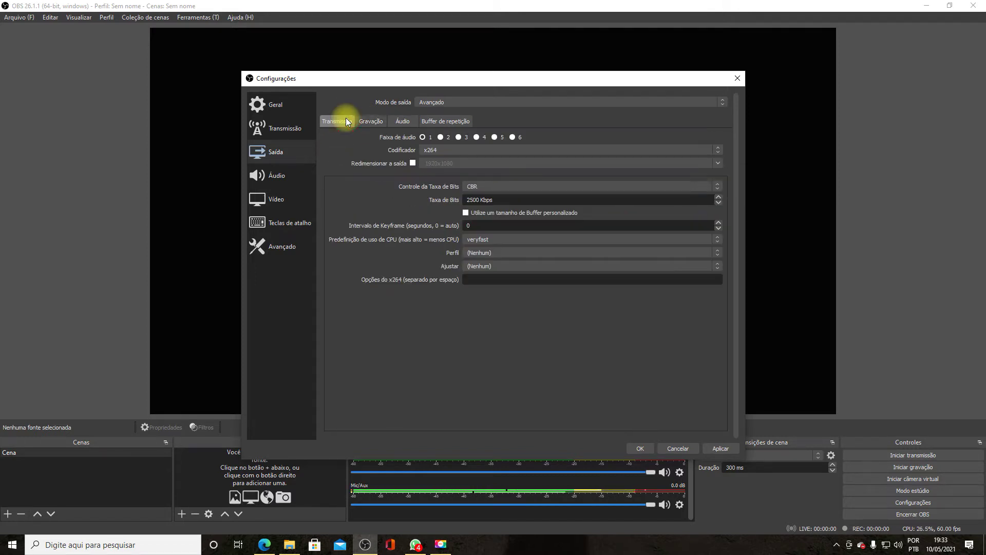
- Keep CBR rate control on the Transmissão tab and bring up the x264 CPU preset choices
left_click(510, 187)
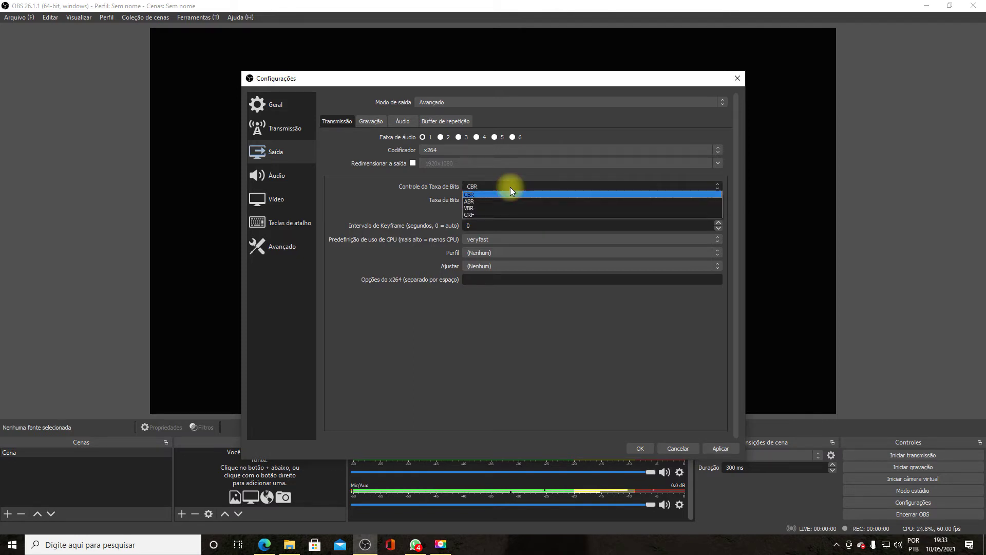
left_click(510, 187)
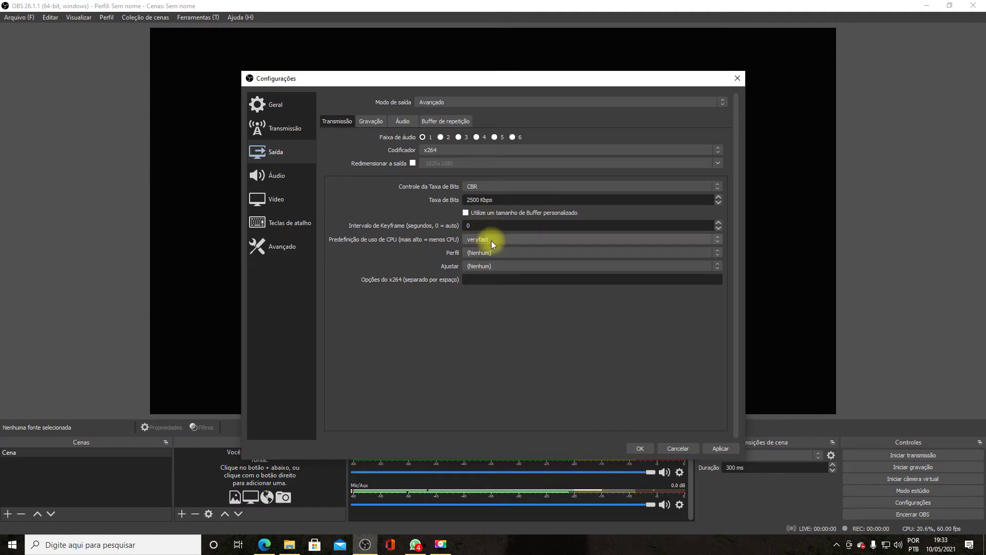
left_click(369, 123)
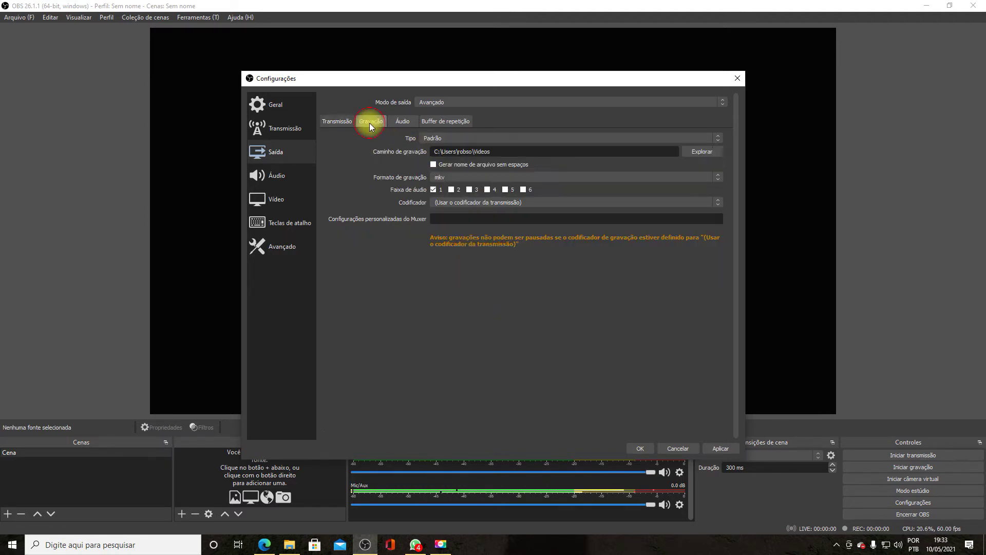
left_click(344, 123)
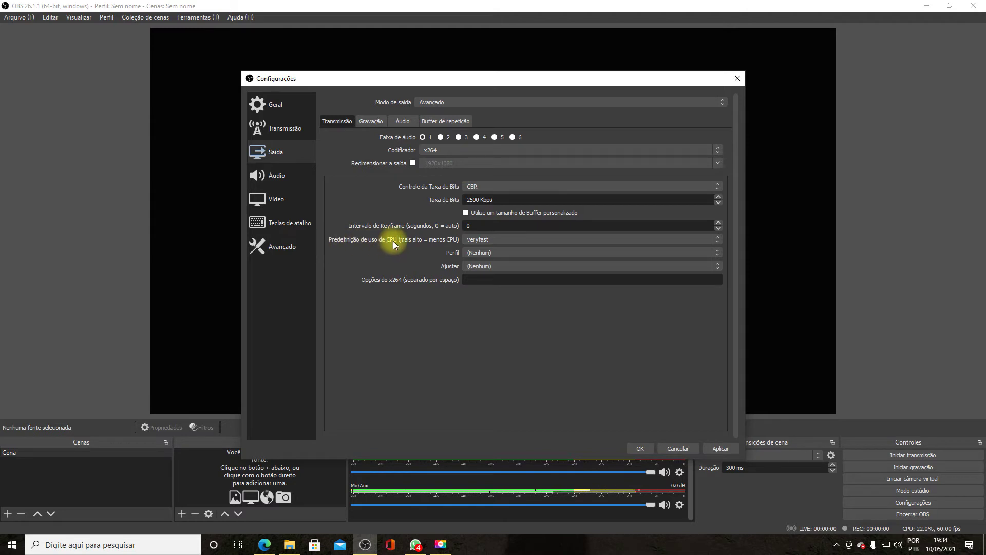
left_click(500, 240)
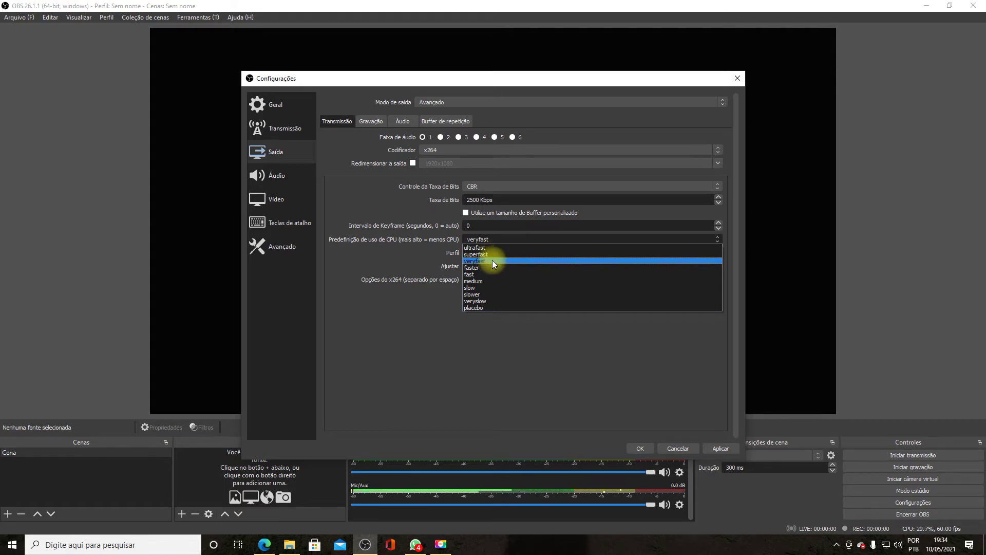
- Try the faster CPU preset, then set it back to veryfast
left_click(492, 261)
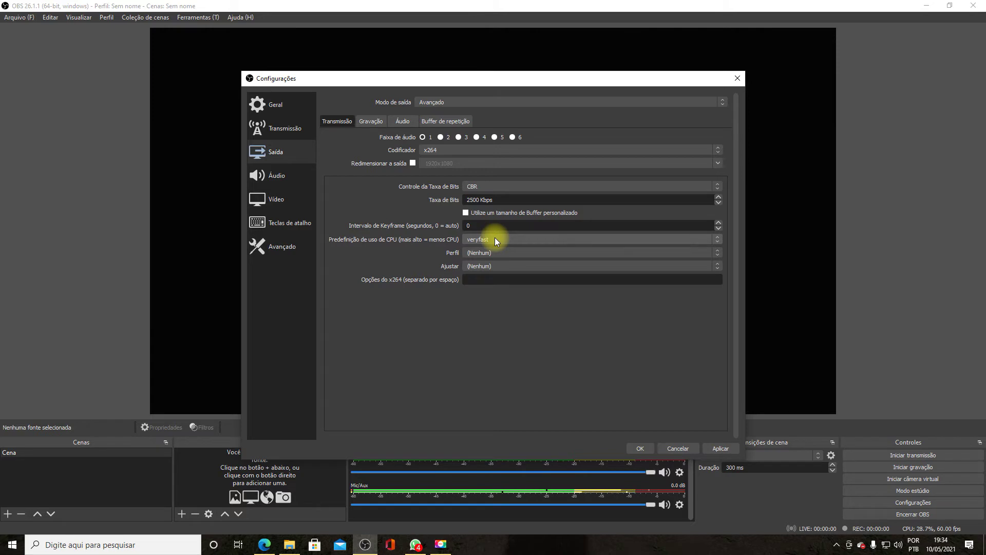
left_click(496, 239)
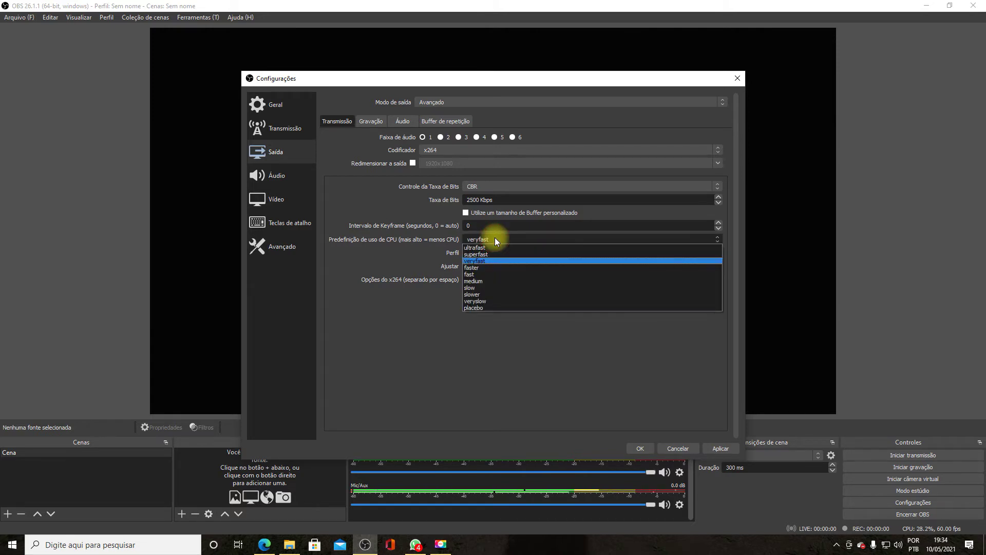
left_click(479, 268)
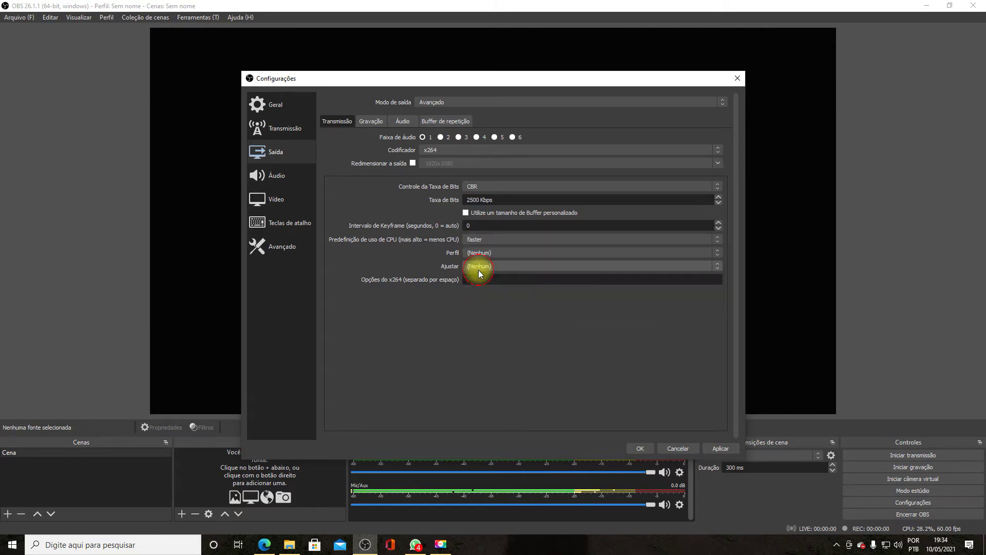
left_click(490, 240)
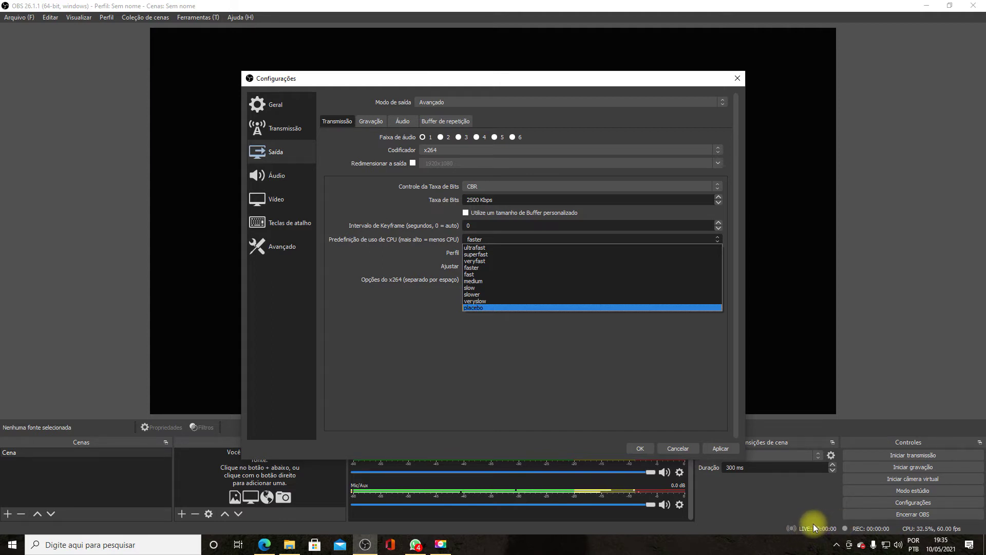
left_click(479, 261)
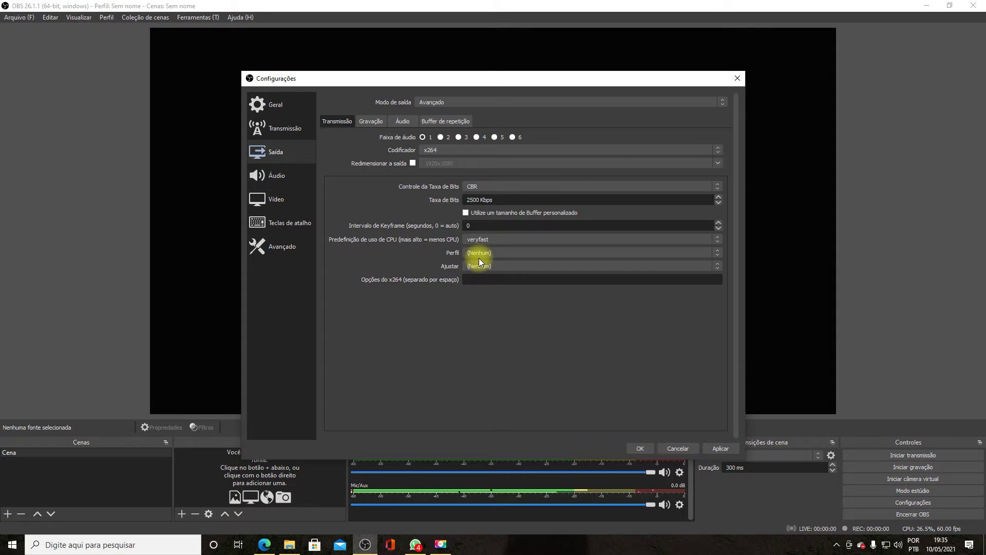
- Change the streaming bitrate from 2500 to 5000 Kbps and switch to the Restream browser window
double_click(511, 197)
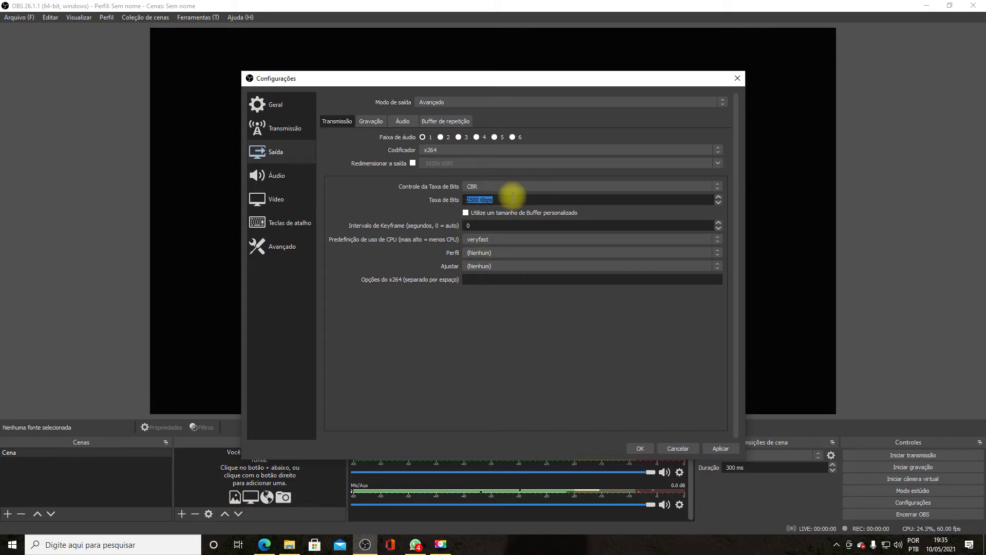
type("500")
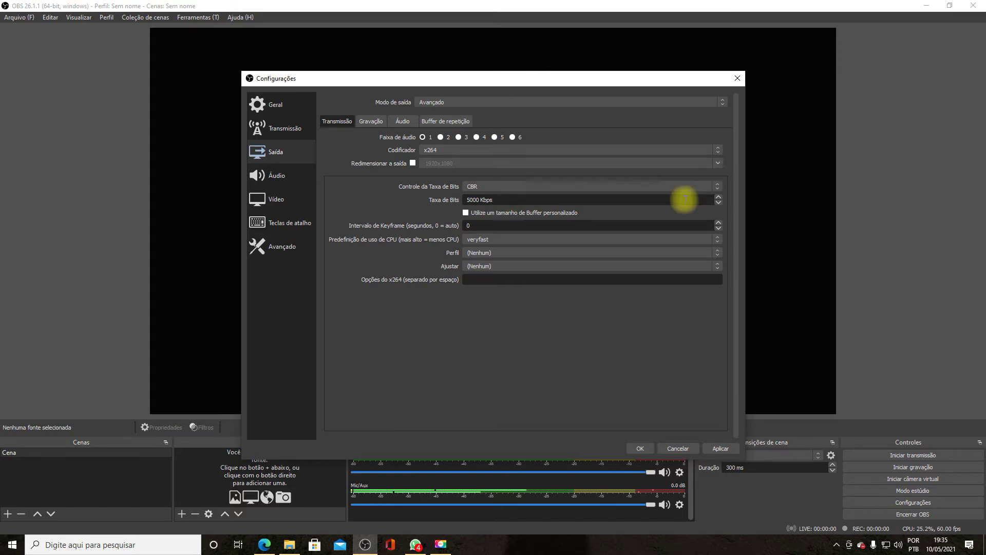
left_click(264, 545)
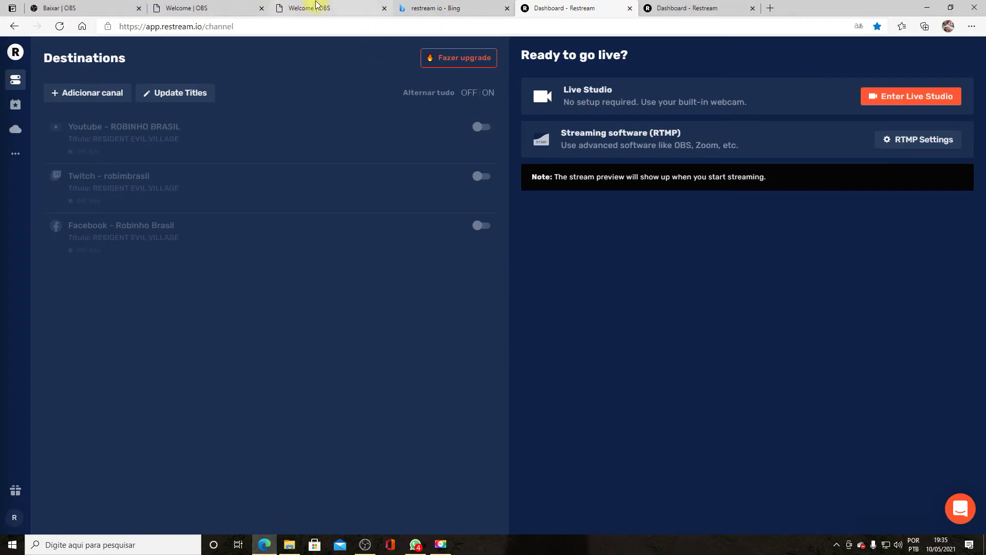
- Open Google in the browser tab and search for 'minha velocidade'
left_click(322, 14)
left_click(326, 23)
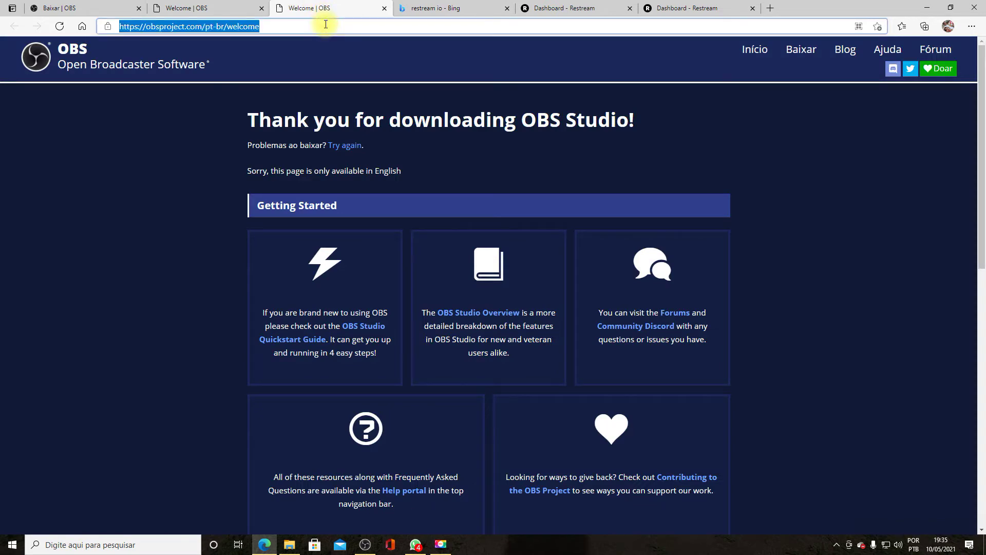
type("go")
key("Return")
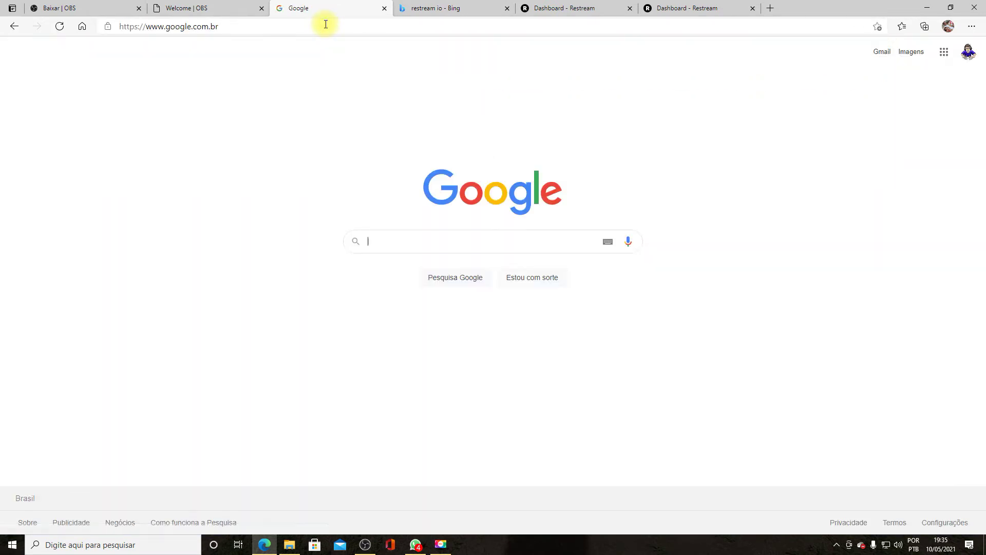
type("min")
key("Down")
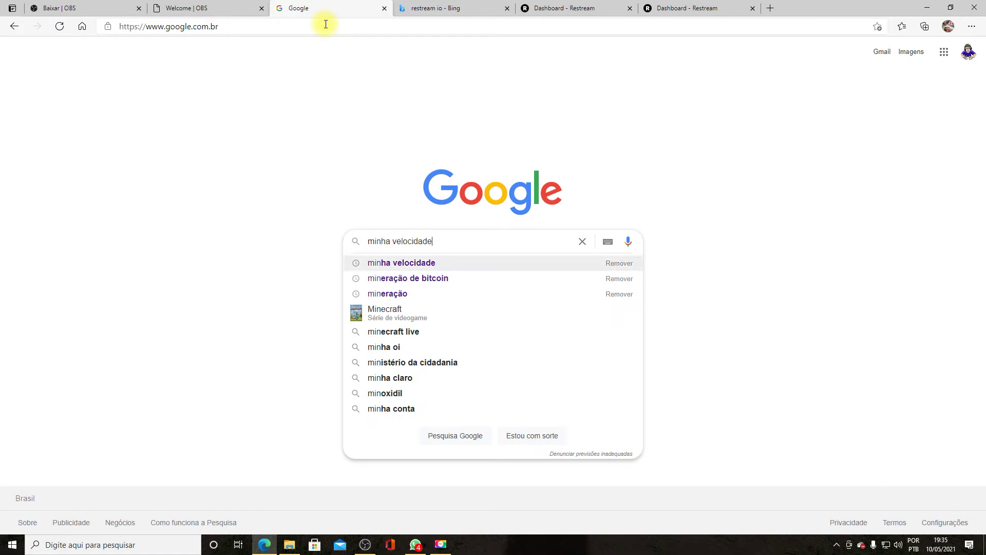
key("Return")
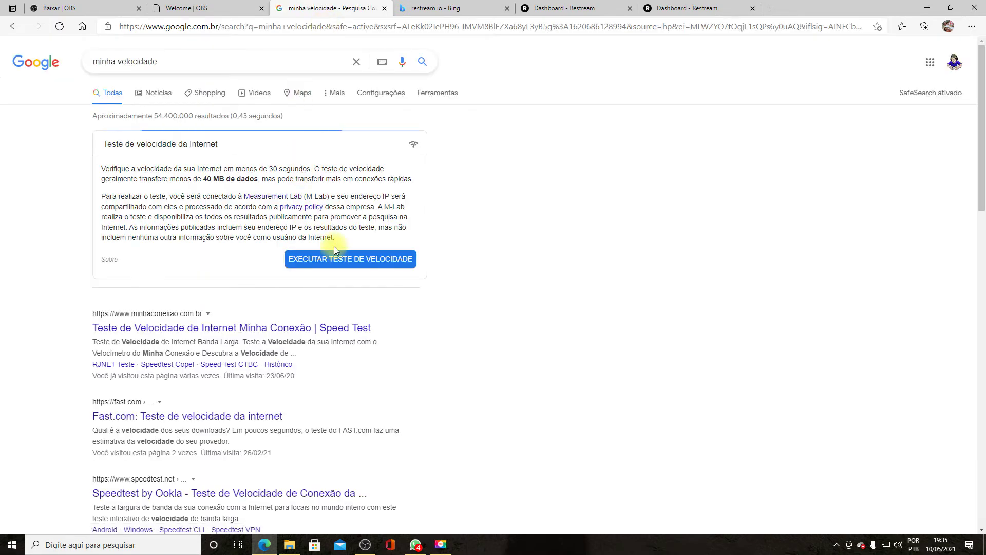
- Run the speed test (251.6 Mbps down, 114.3 Mbps up) and return to OBS's bitrate field
left_click(346, 263)
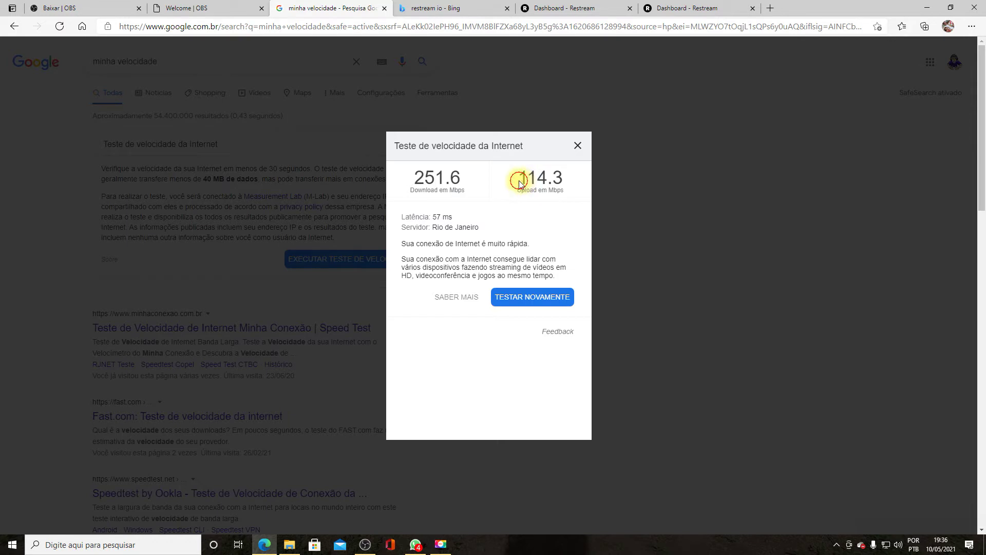
left_click_drag(515, 180, 577, 181)
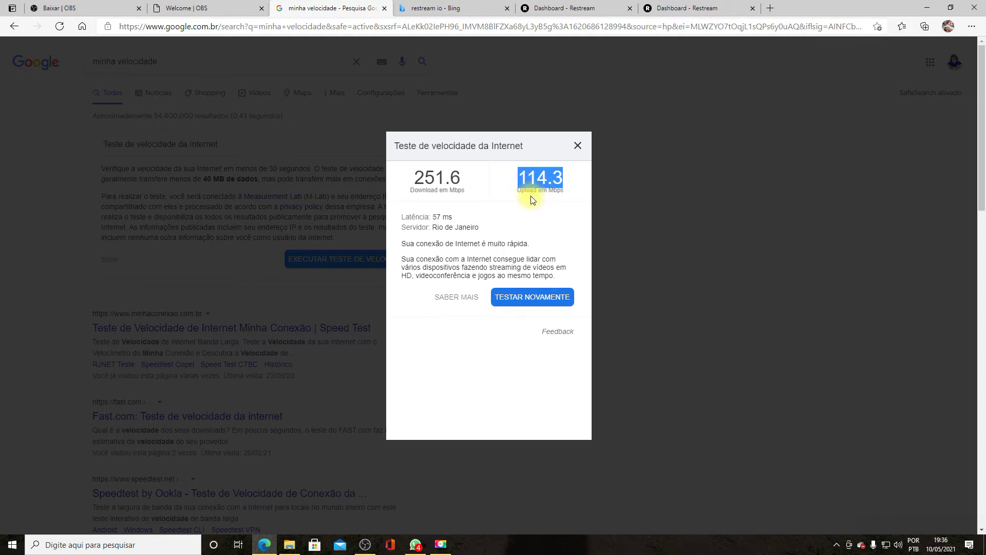
left_click(374, 547)
triple_click(474, 200)
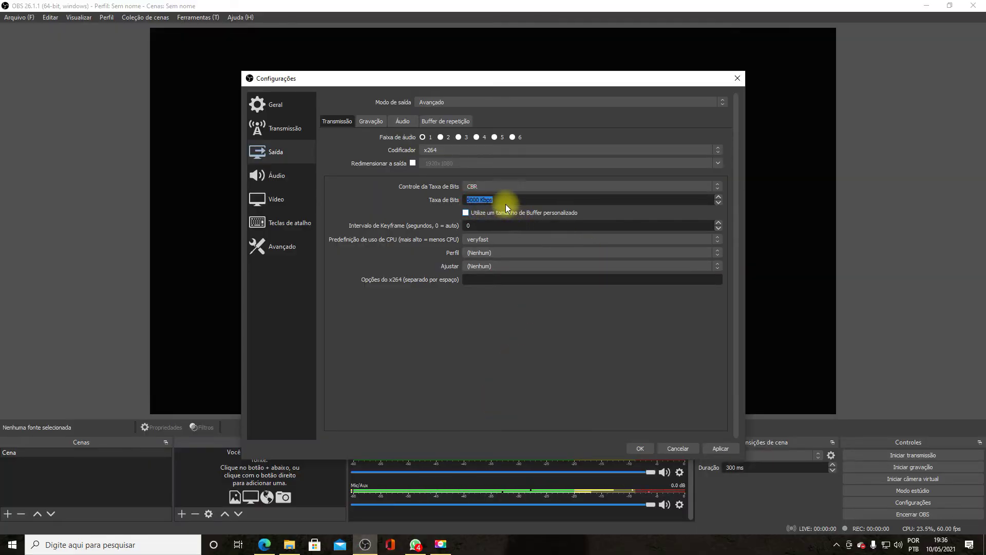
- Inspect the Taxa de Bits value, leaving it at 5000 Kbps, and move to the Gravação tab
left_click(503, 199)
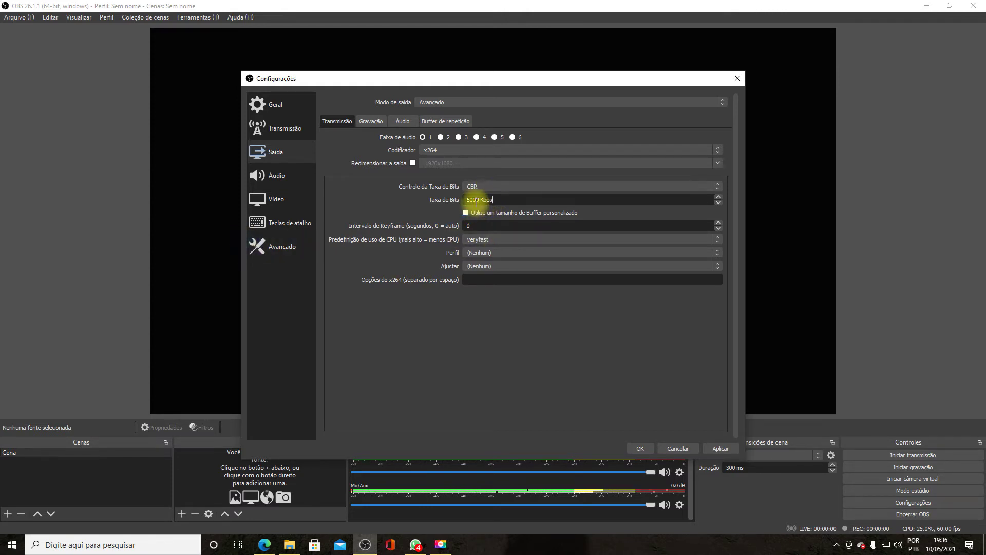
left_click(477, 200)
double_click(476, 200)
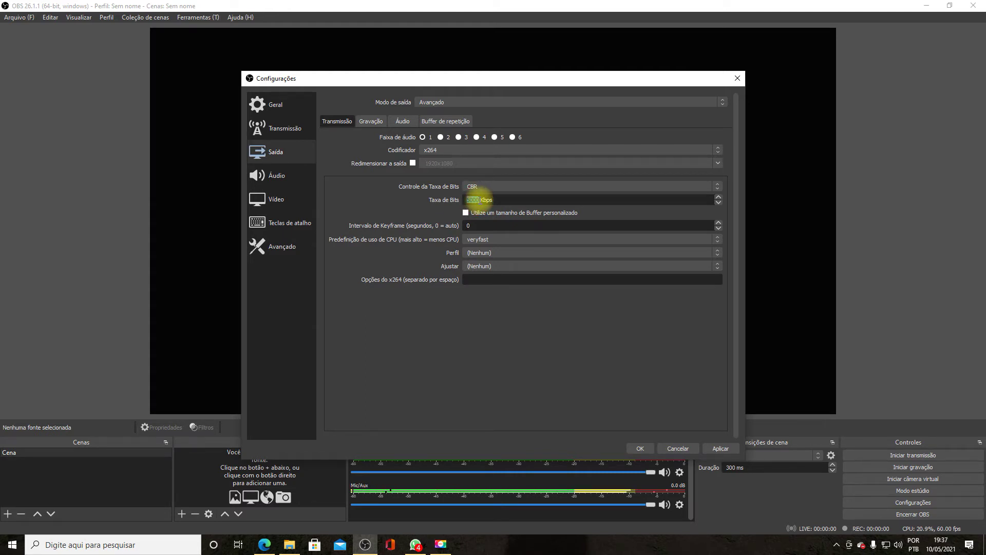
left_click(483, 200)
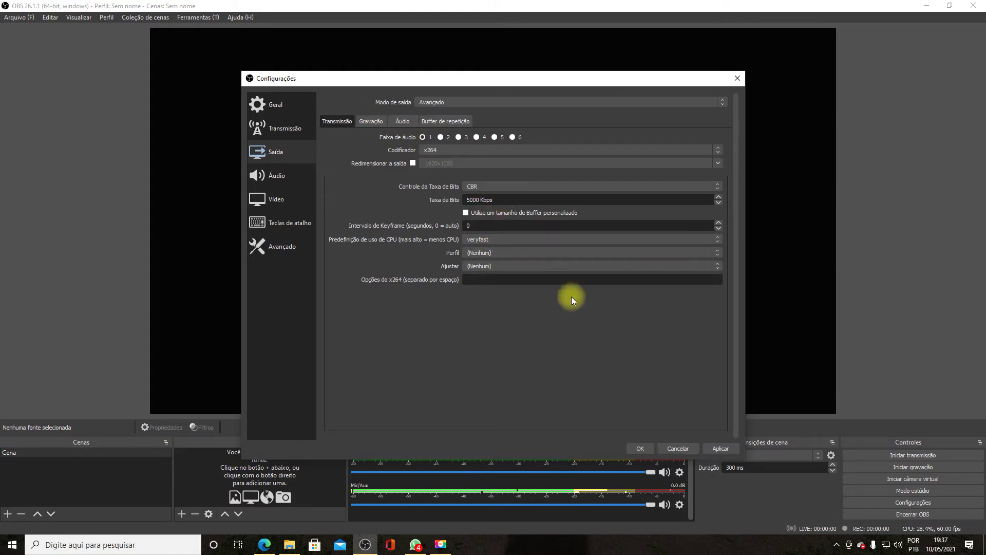
left_click(371, 122)
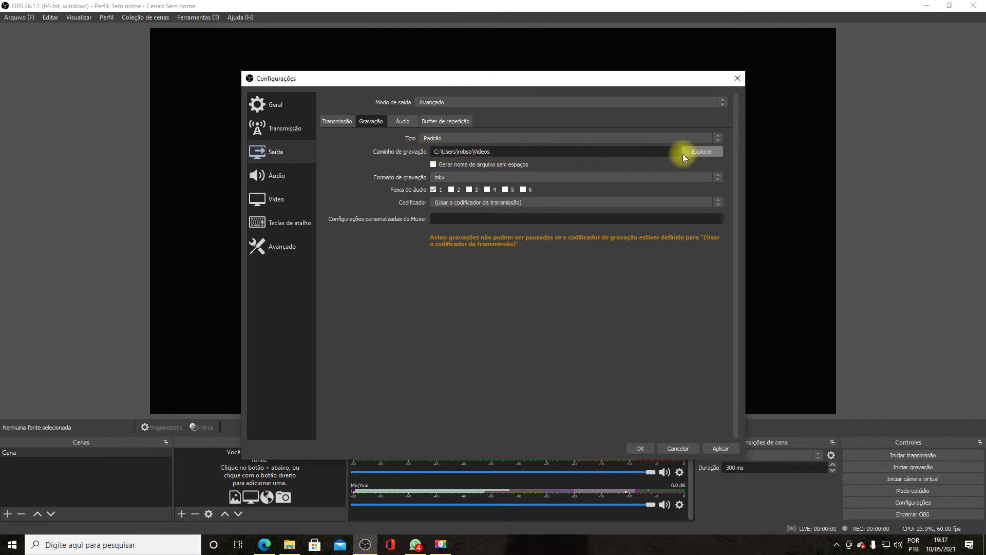
- Keep the Padrão recording type and the Videos save folder, cancelling the folder picker
left_click(723, 138)
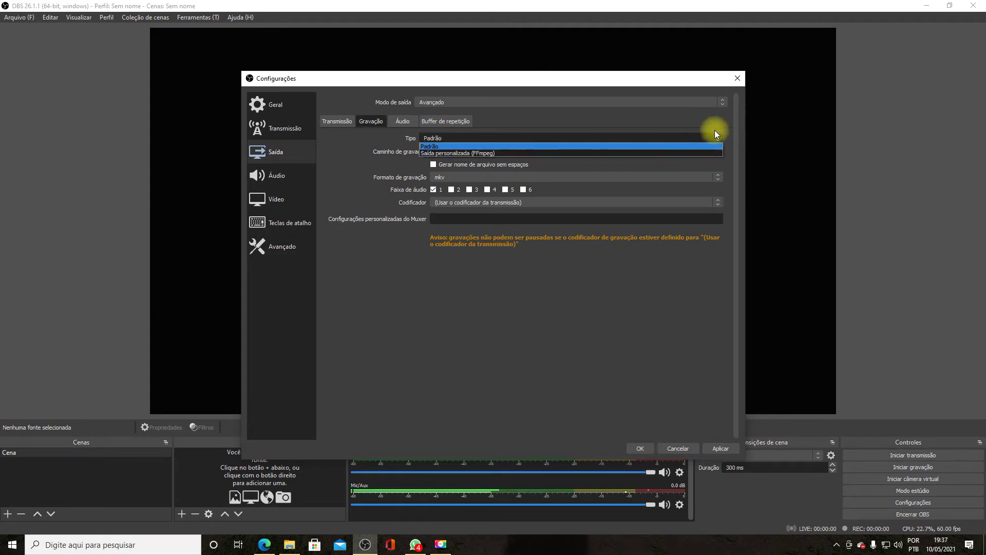
left_click(592, 139)
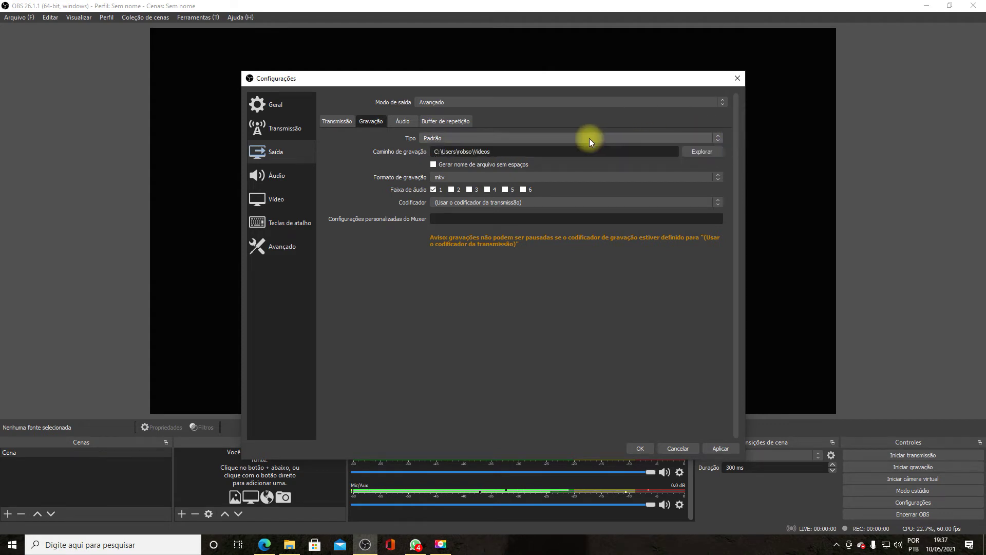
left_click(694, 154)
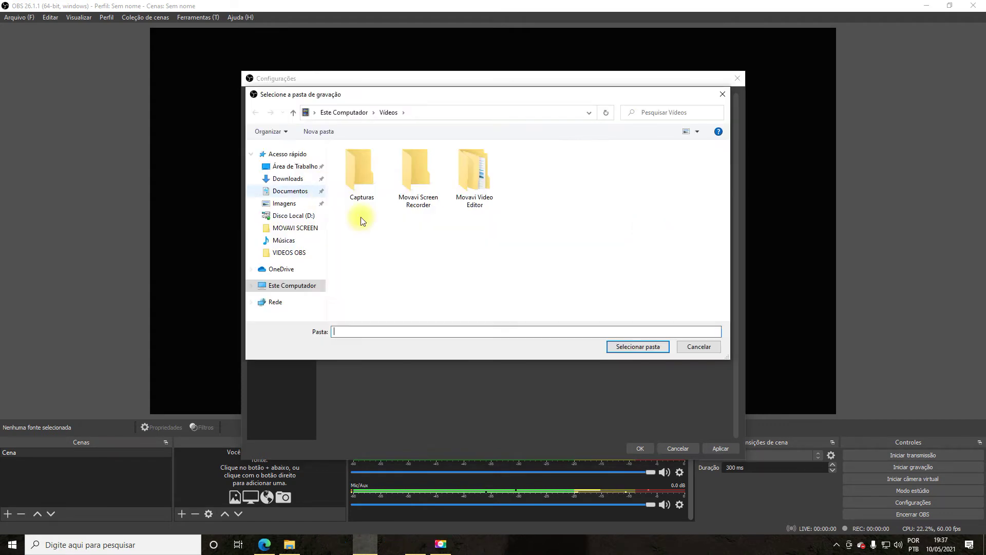
left_click(694, 344)
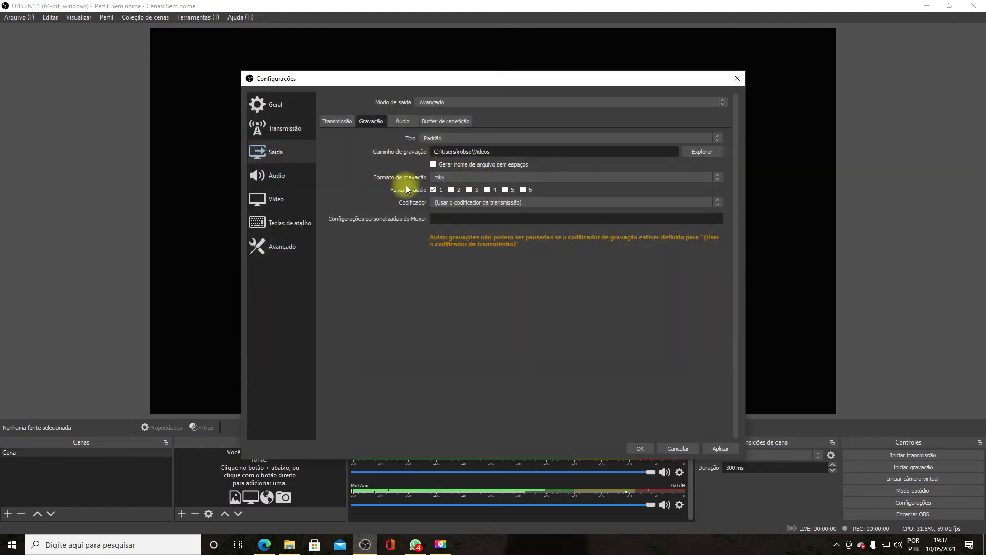
- Set the recording format to mp4, leaving the recording encoder unchanged
left_click(513, 178)
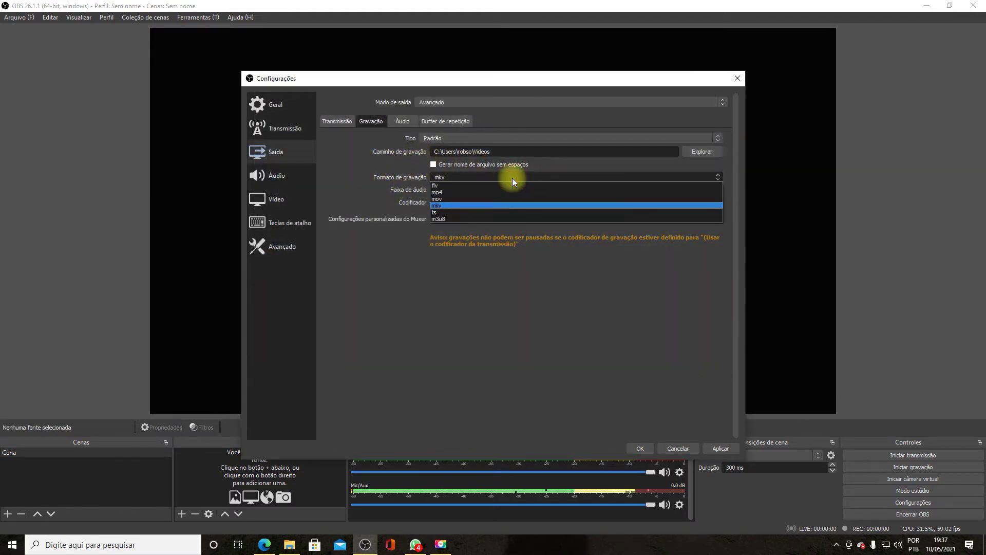
left_click(481, 192)
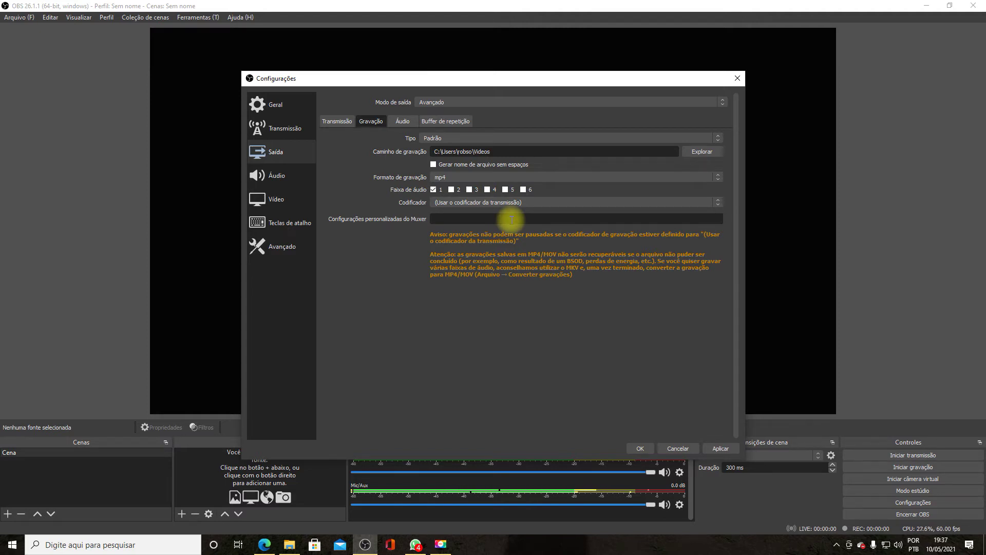
left_click(548, 206)
left_click(548, 206)
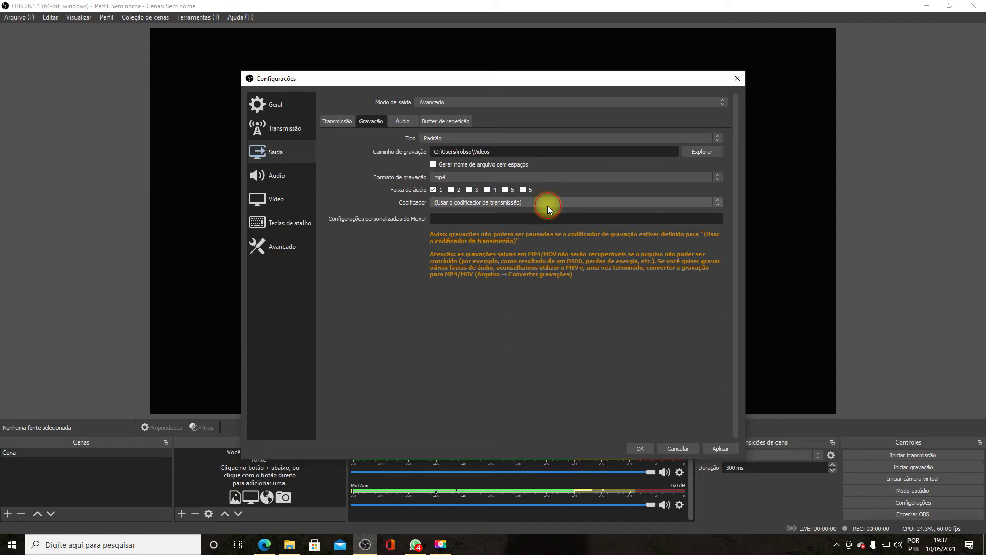
left_click(548, 205)
left_click(547, 202)
- Review the Audio page, the Restream.io stream service and the streaming encoder and bitrate settings
left_click(276, 179)
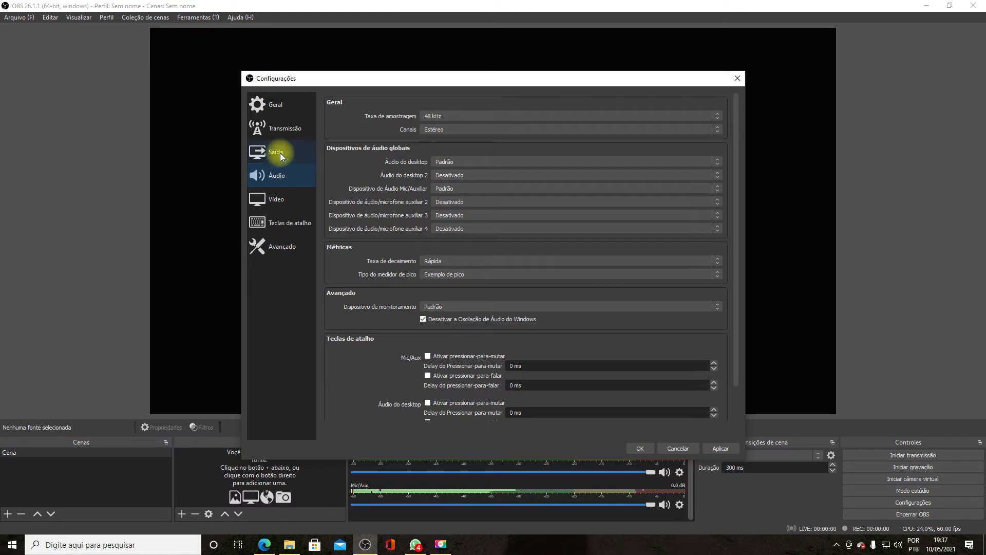
left_click(285, 132)
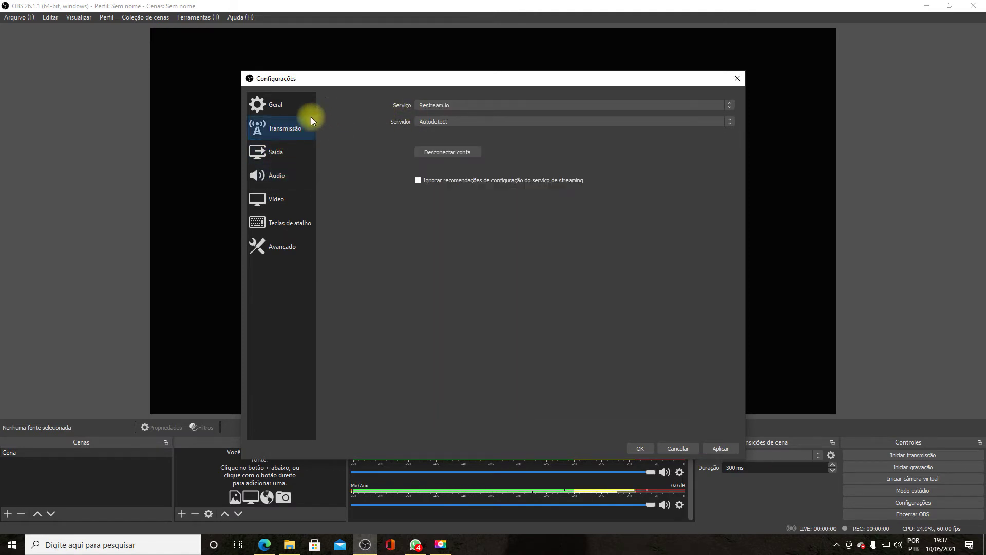
left_click(283, 154)
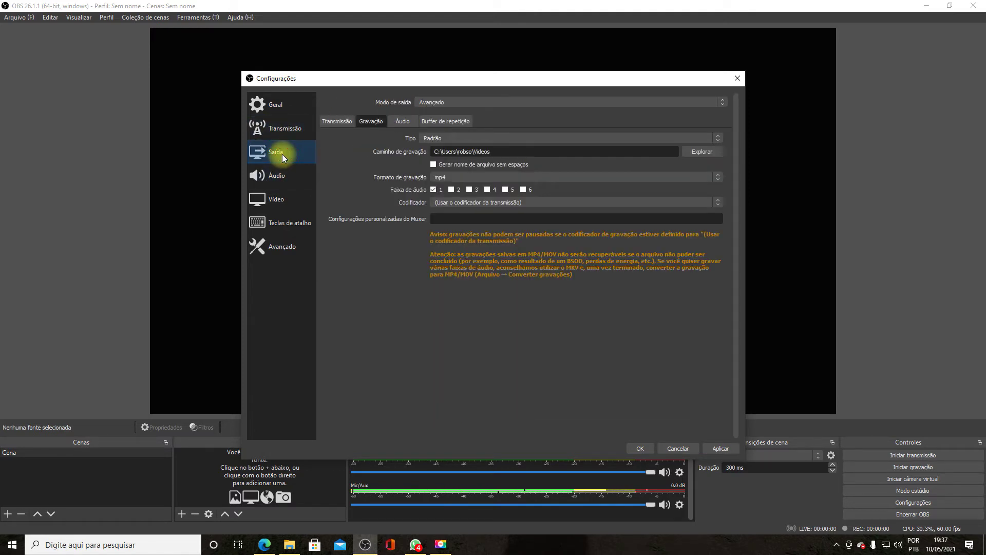
left_click(345, 122)
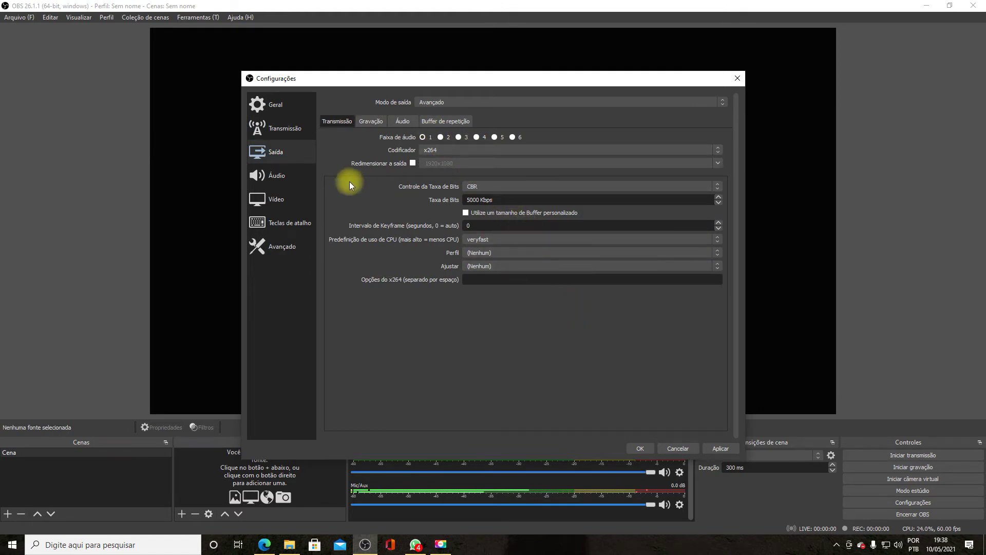
- Keep 48 kHz sample rate and Padrão desktop and mic devices, then cancel Settings
left_click(301, 174)
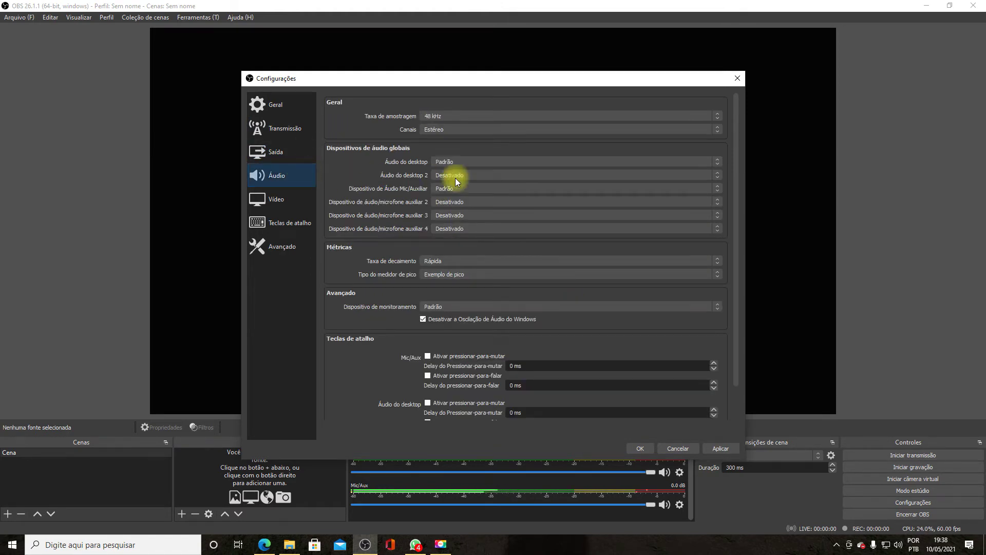
left_click(484, 117)
left_click(484, 116)
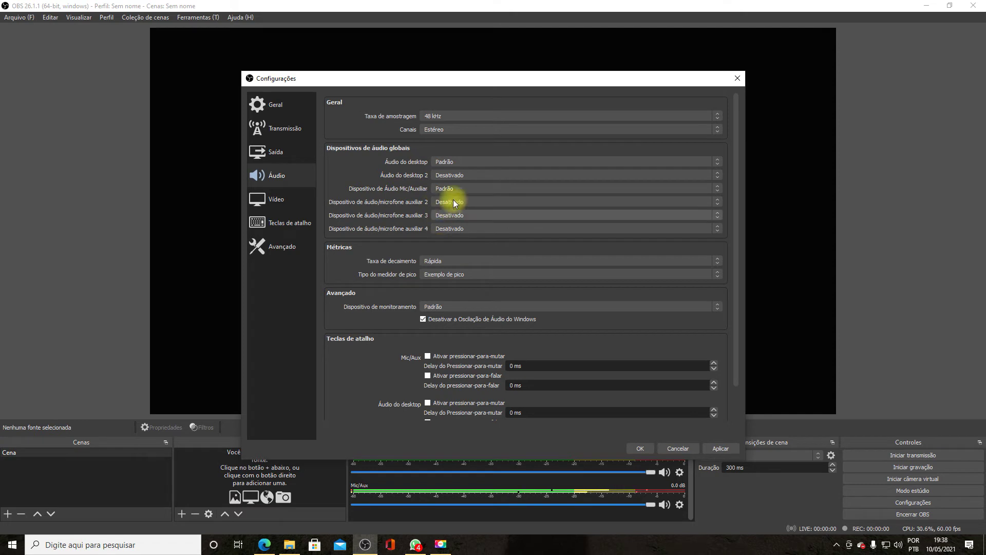
left_click(451, 162)
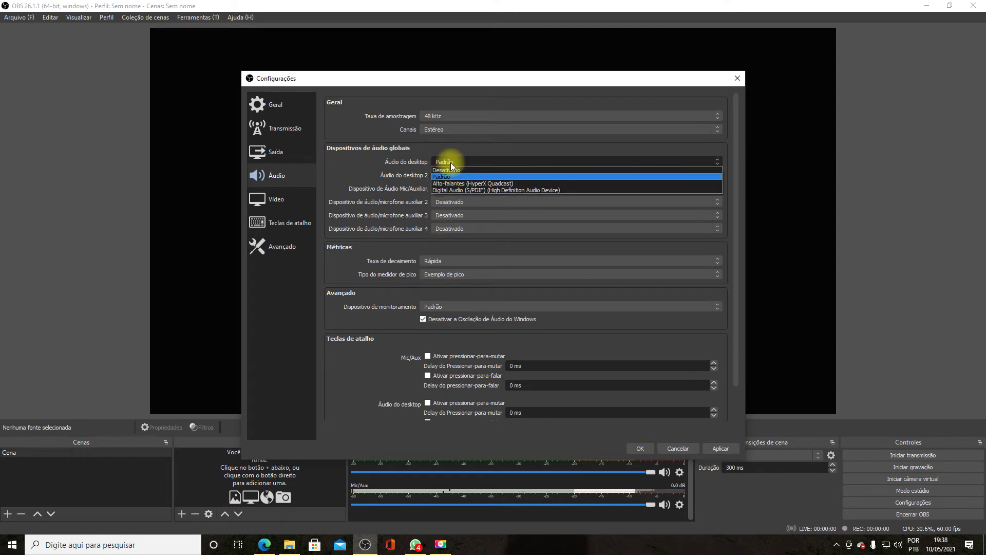
left_click(470, 190)
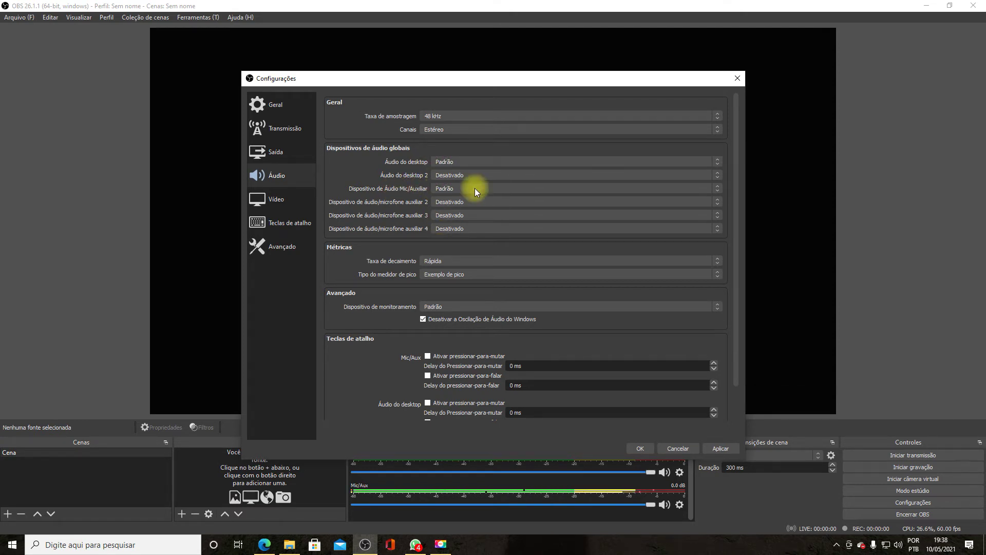
left_click(489, 188)
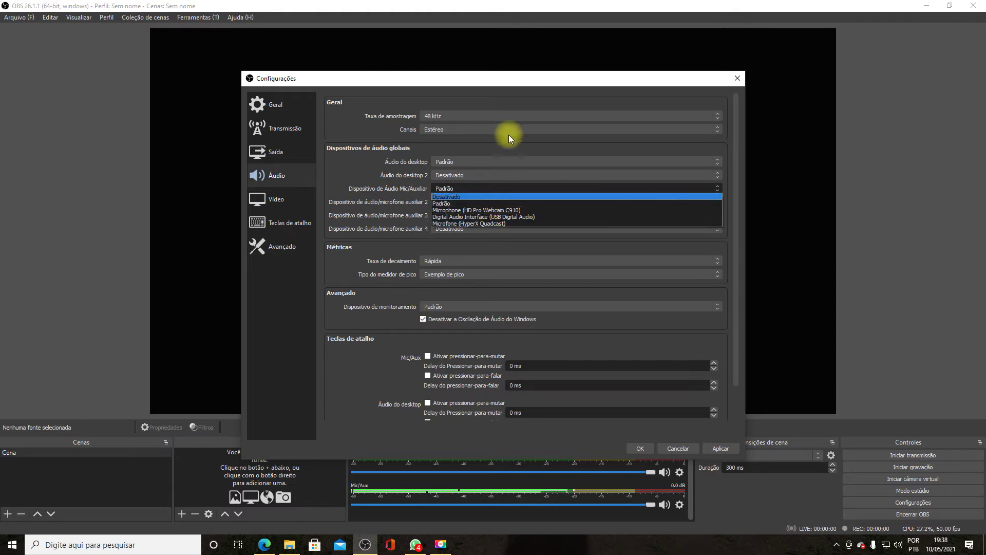
left_click(366, 162)
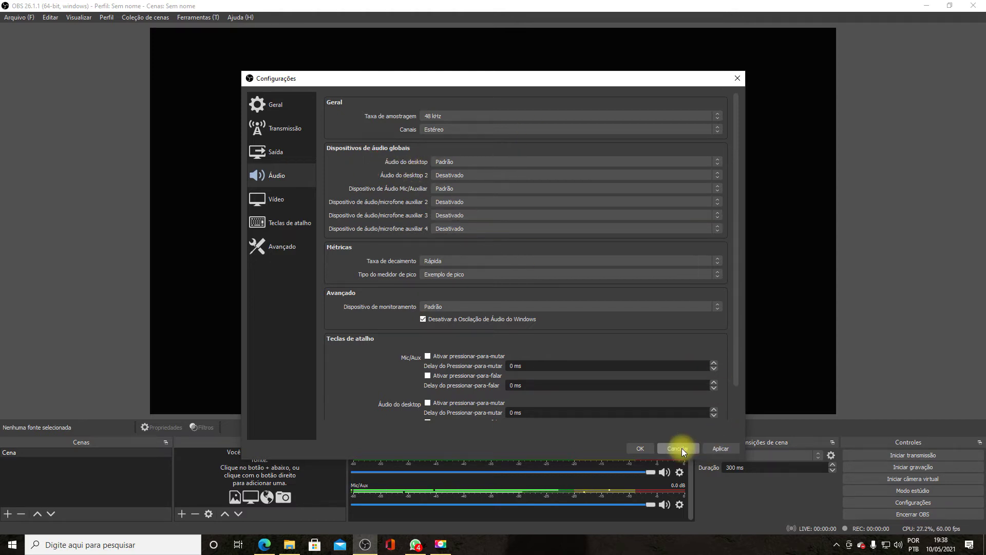
left_click(681, 448)
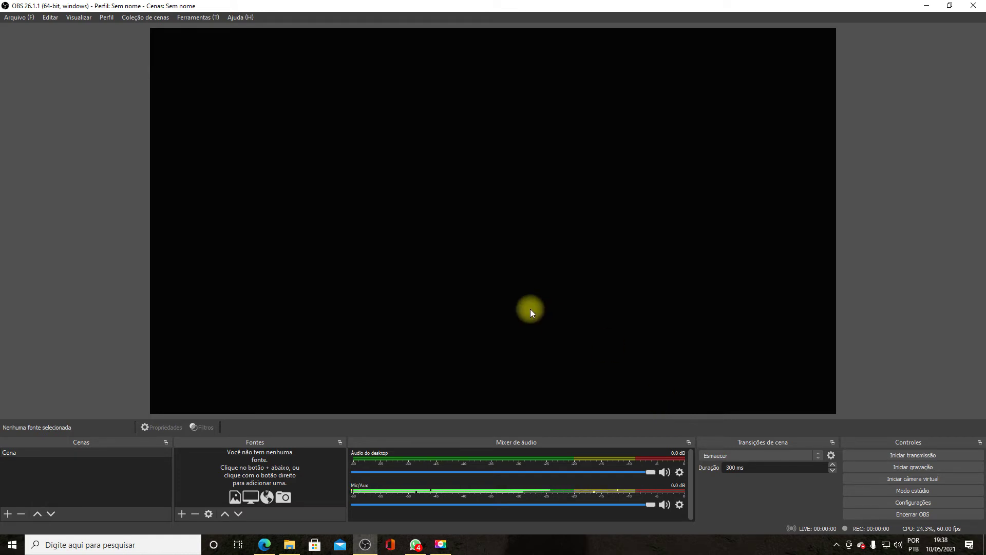
- Create scenes Cena 2 and Cena 3, then reselect Cena and bring up the source types
left_click(31, 455)
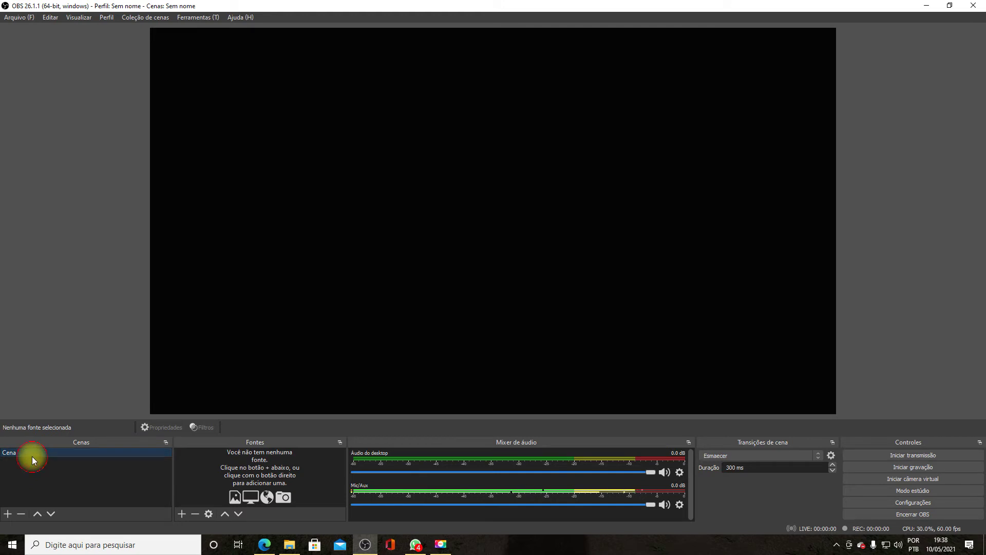
left_click(8, 514)
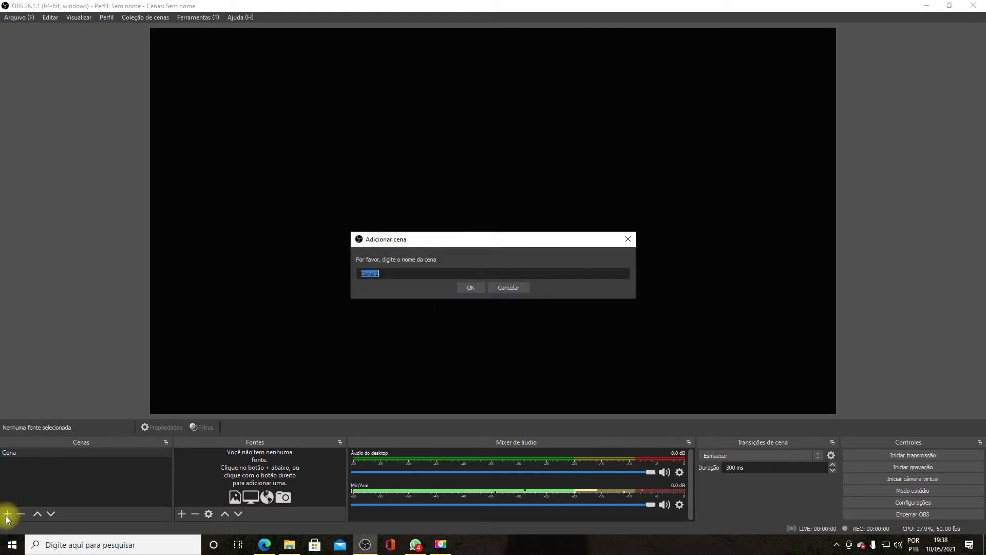
left_click(470, 288)
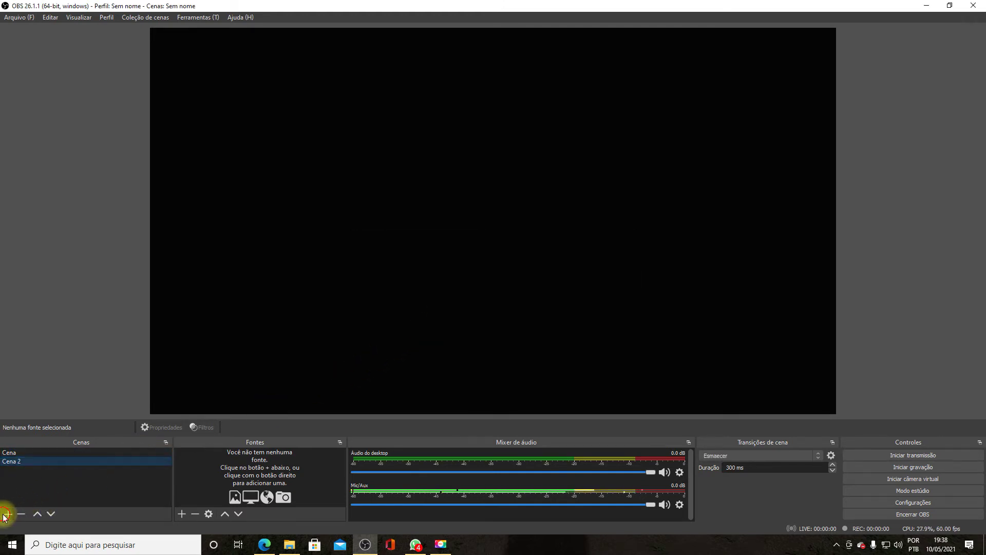
left_click(6, 514)
left_click(467, 290)
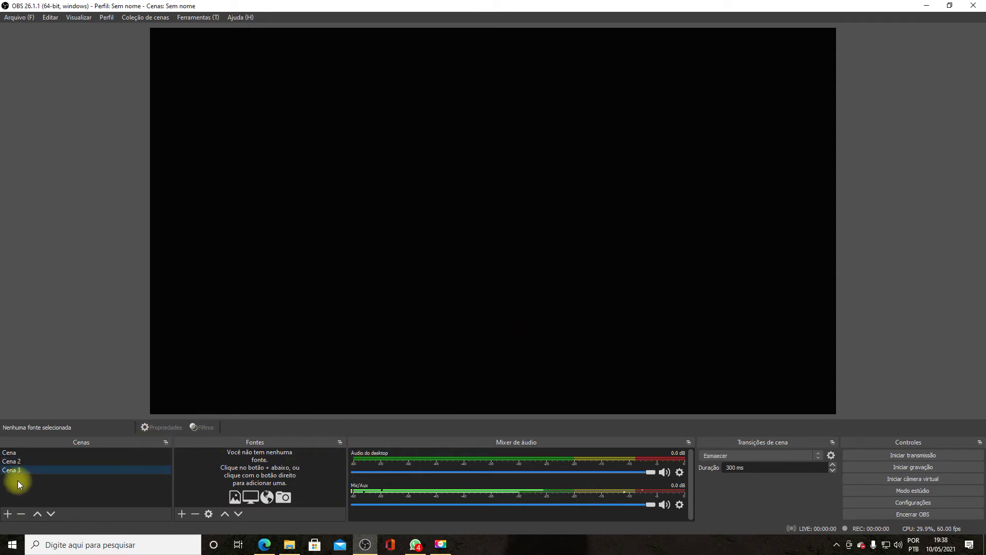
left_click(10, 452)
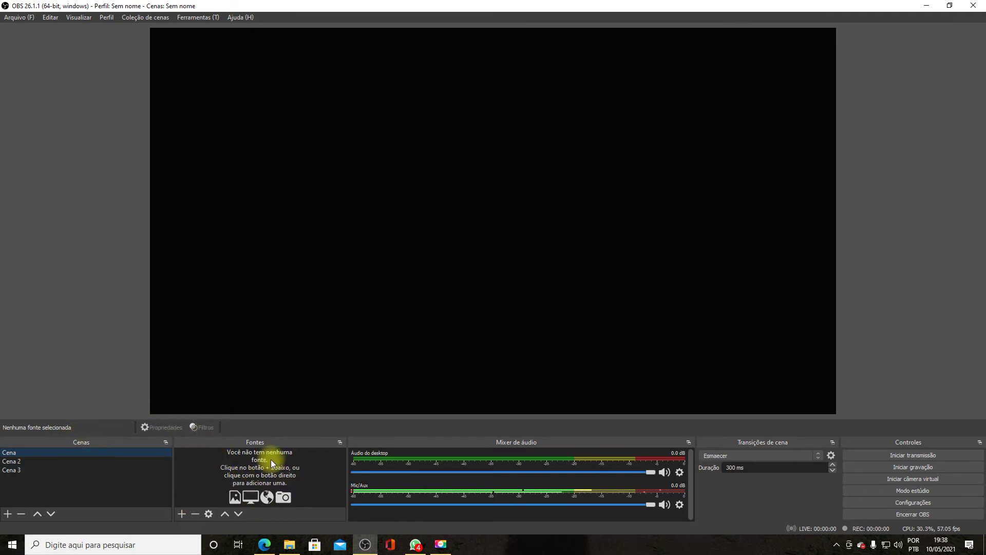
left_click(181, 512)
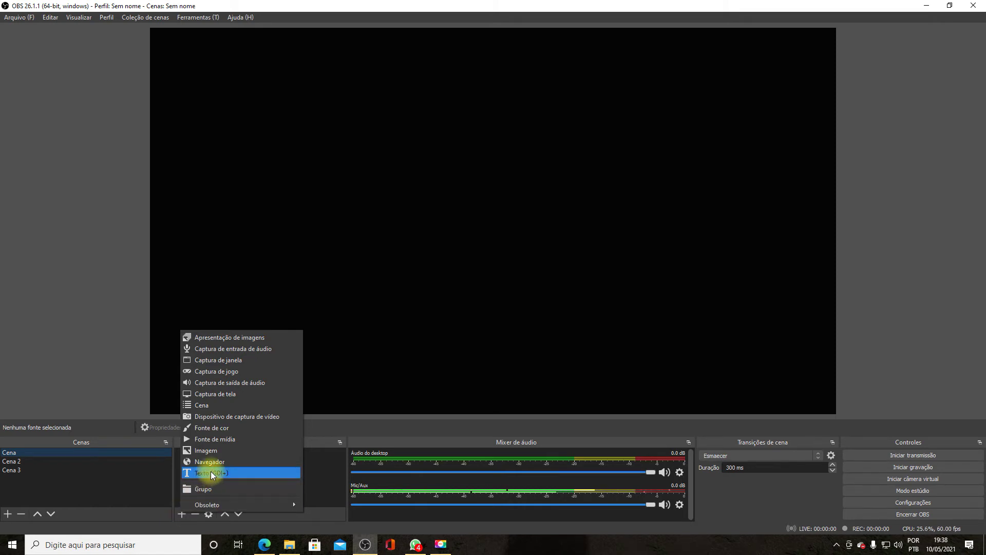
- Add a Video Capture Device source named 'web cam' with default properties
left_click(255, 419)
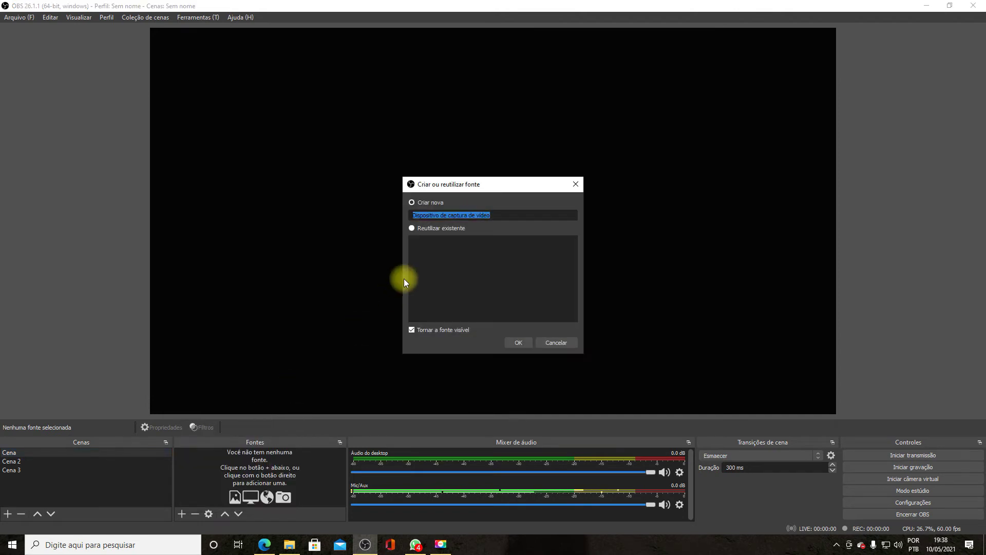
type("we")
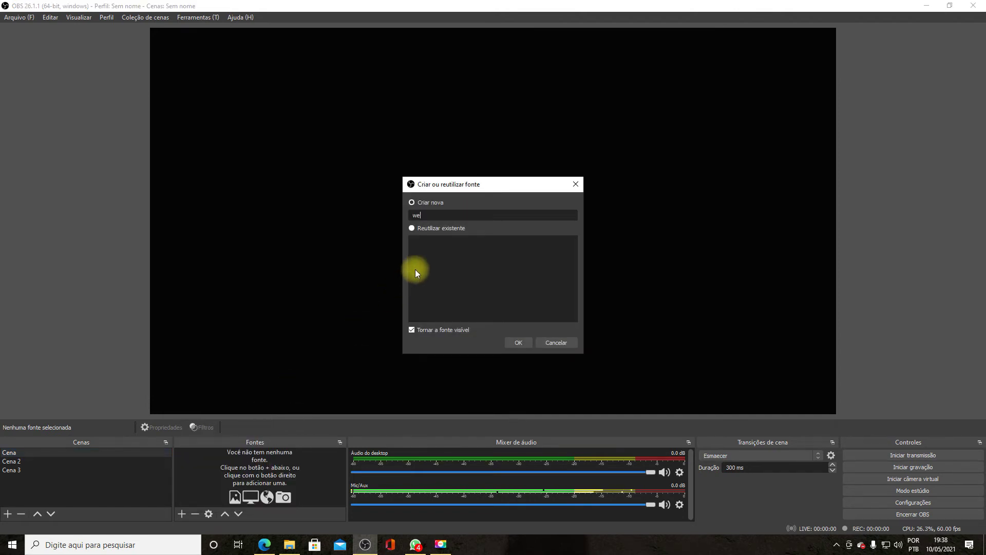
type("b cam")
left_click(519, 342)
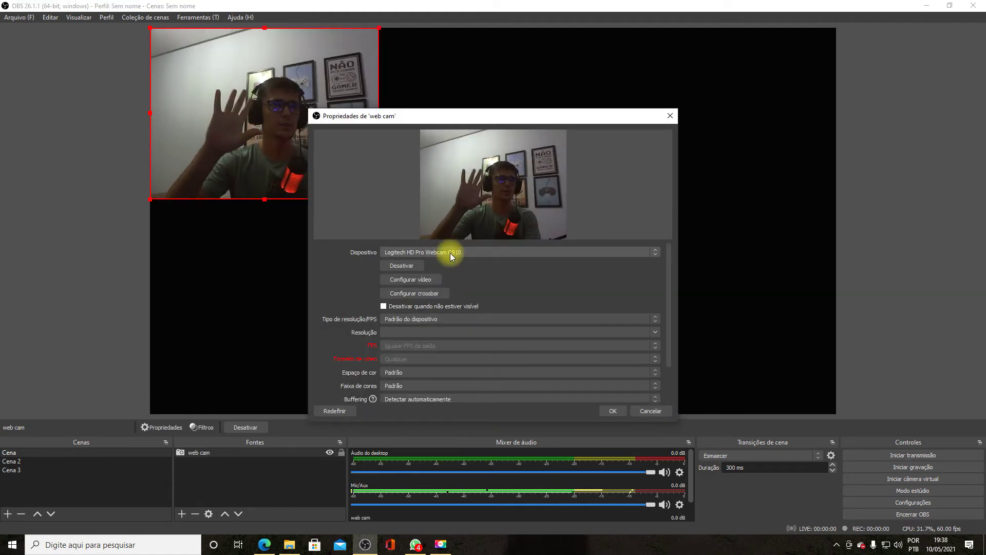
left_click(609, 412)
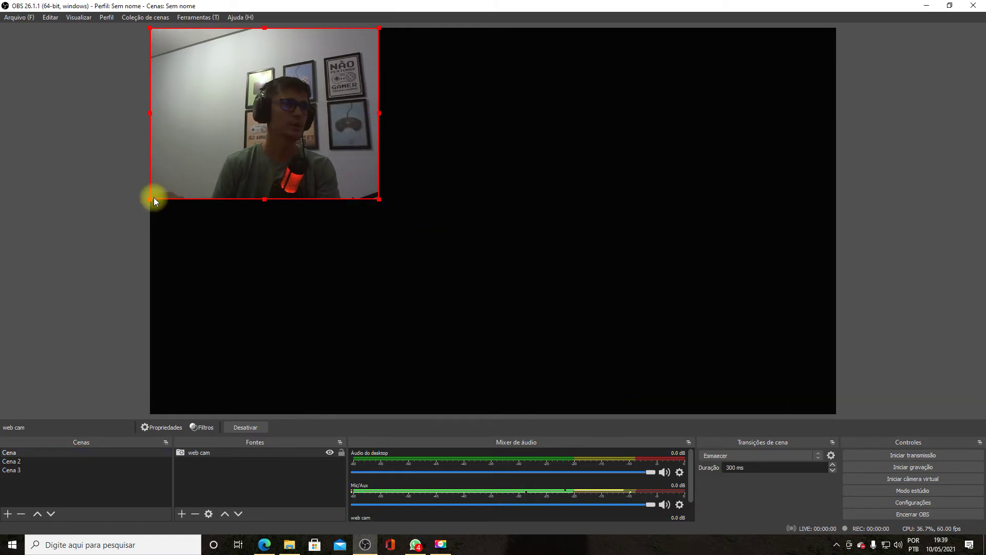
- Crop, resize and move the webcam image into the top-left of the canvas
left_click_drag(147, 198, 171, 184)
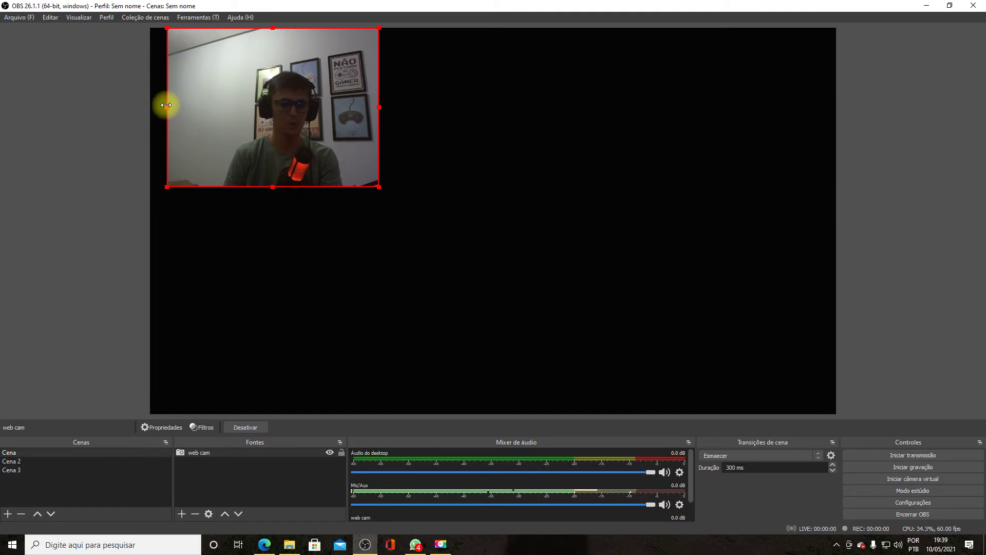
left_click_drag(167, 105, 209, 117)
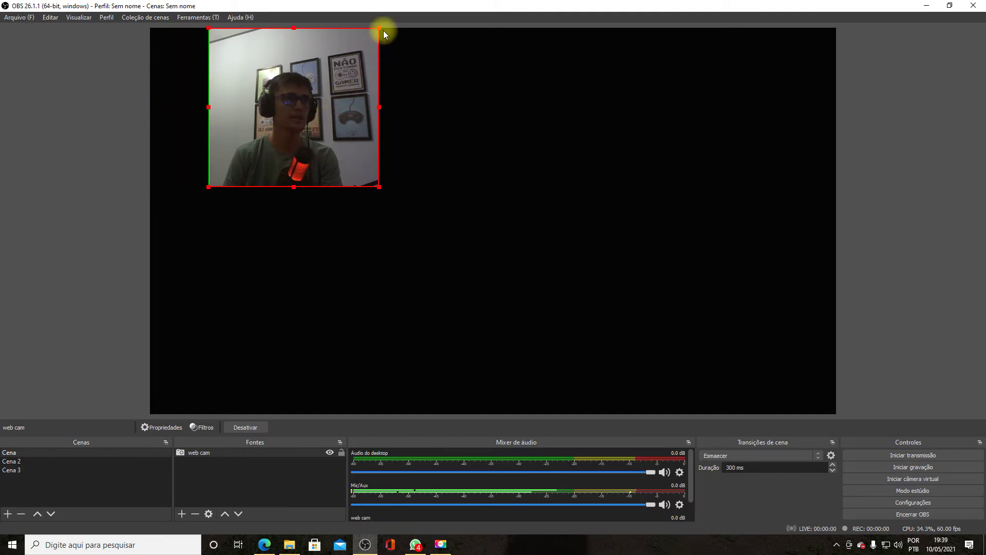
left_click_drag(379, 28, 366, 52)
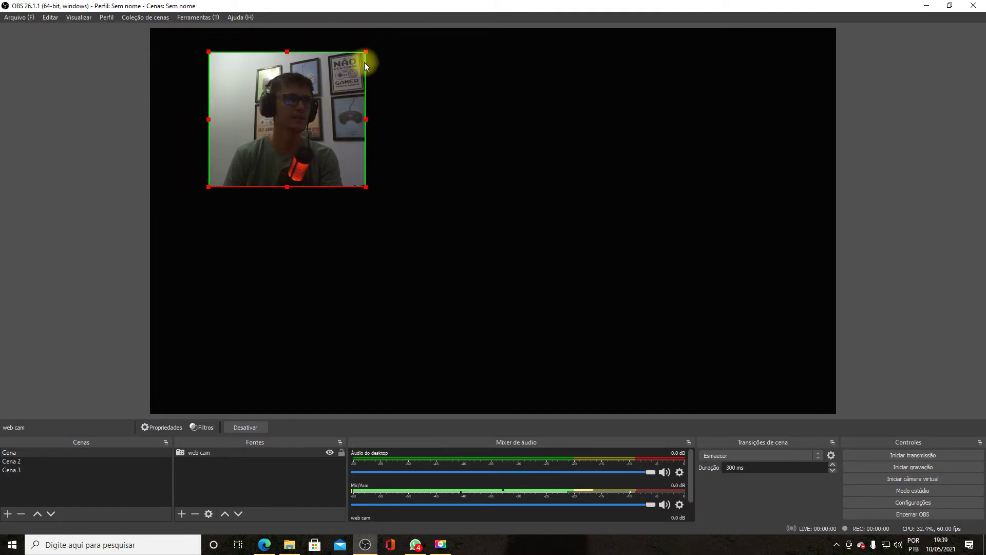
left_click_drag(366, 184, 411, 251)
left_click_drag(309, 187, 257, 173)
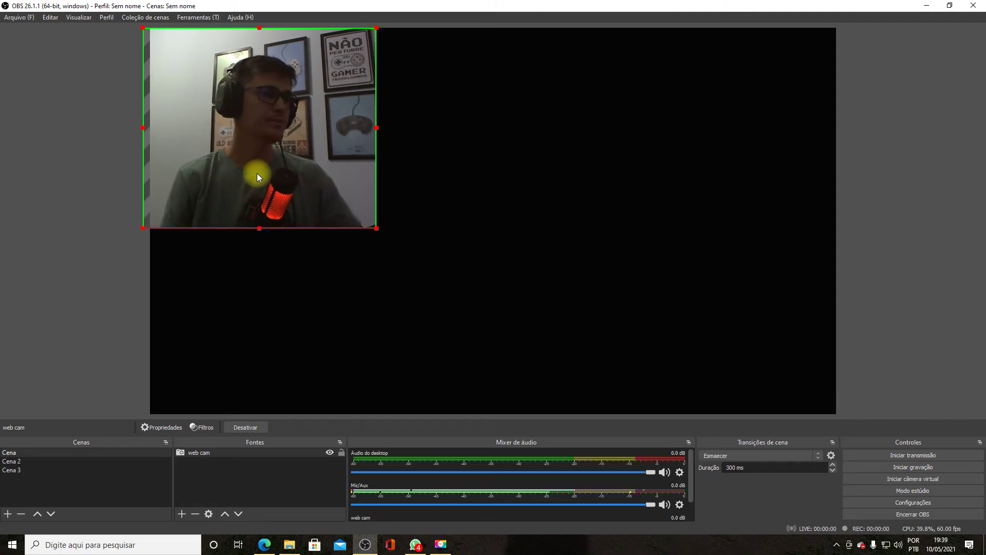
- Add a video capture source named 'placa de captura' using the USB Video device
left_click(183, 512)
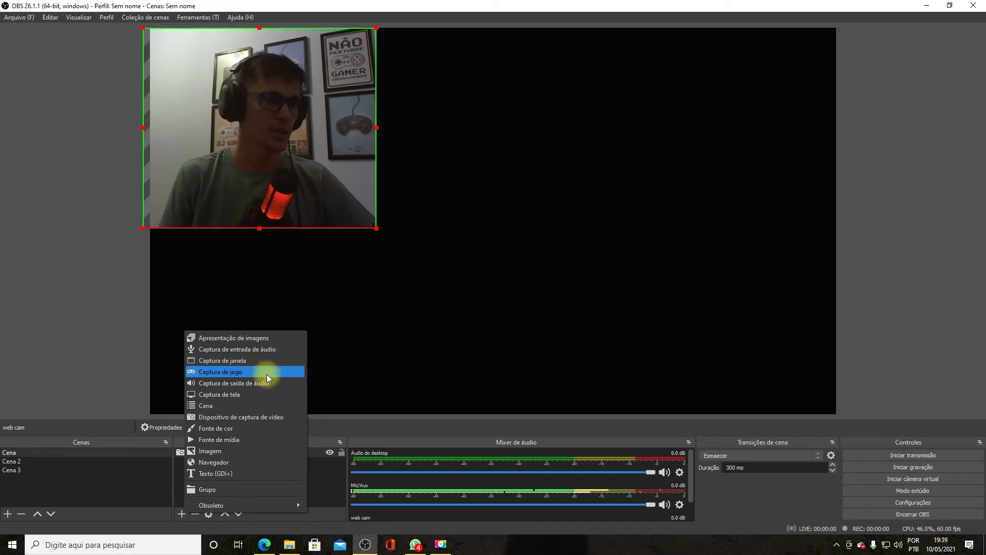
left_click(267, 416)
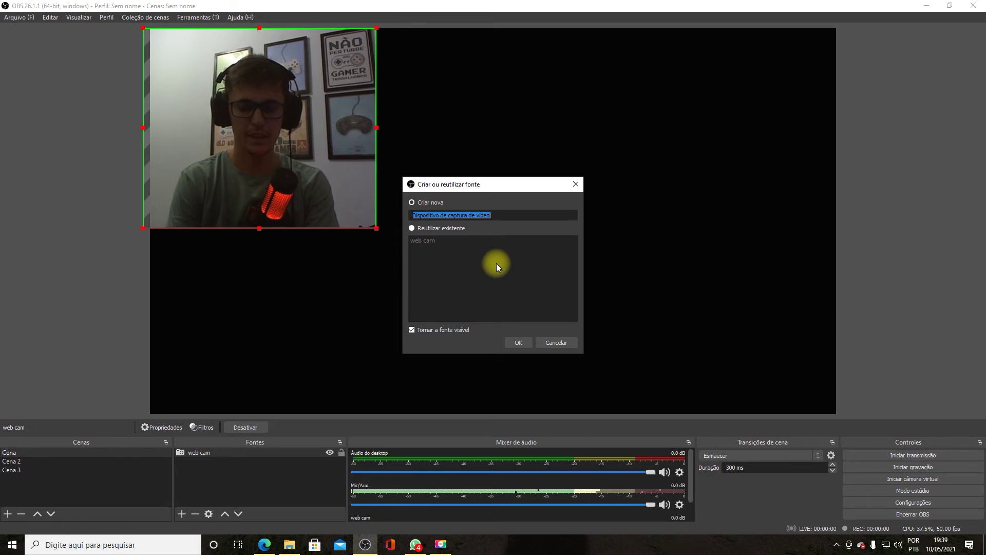
type("placa de cap")
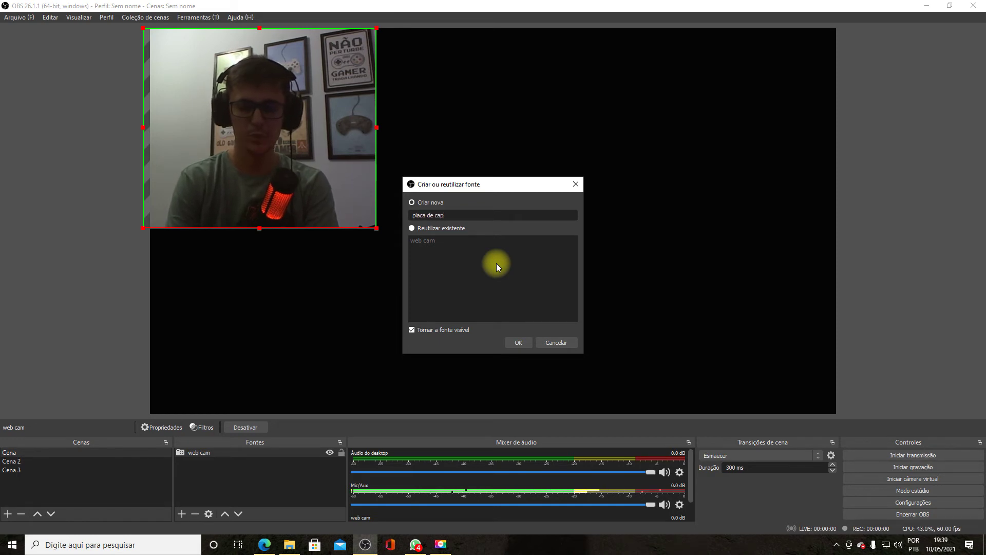
type("tura")
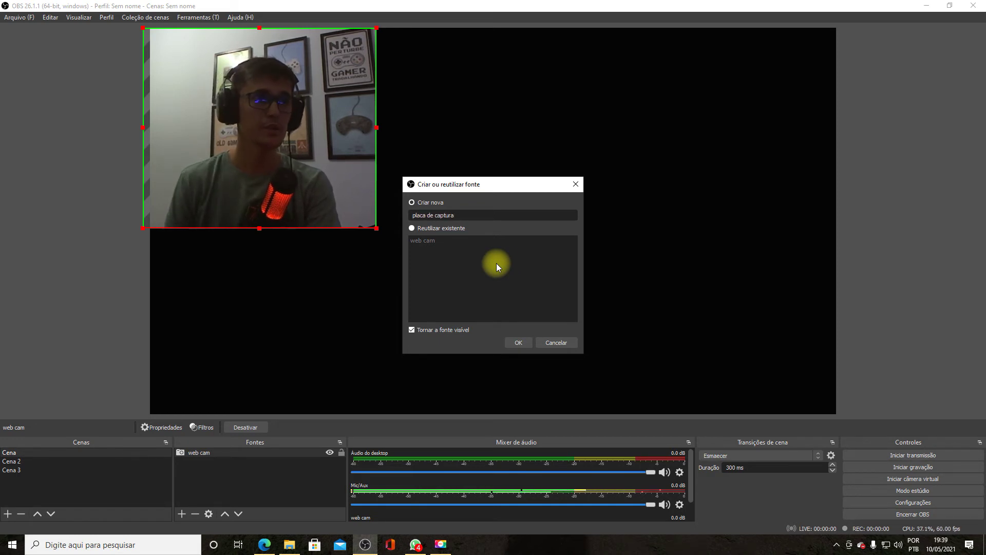
left_click(519, 341)
left_click(465, 251)
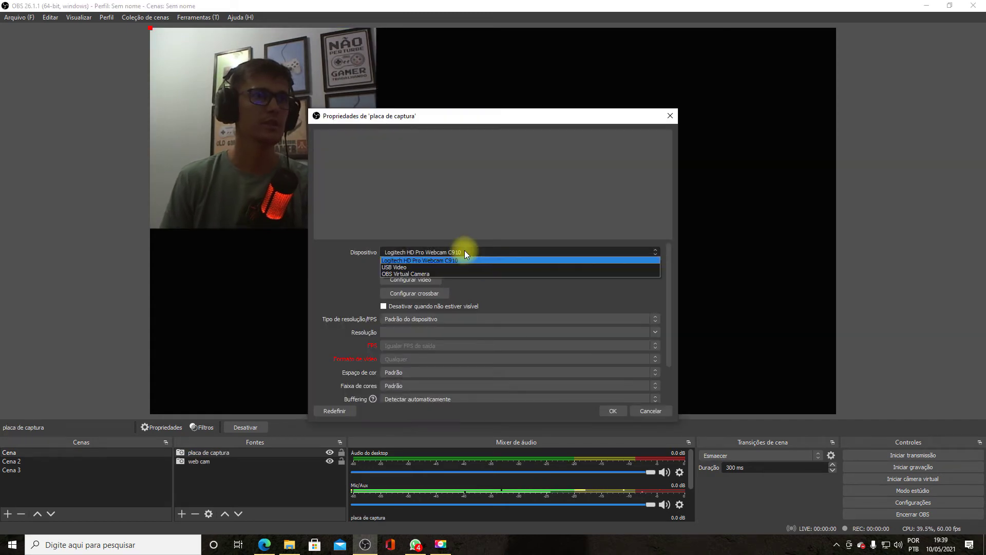
left_click(446, 265)
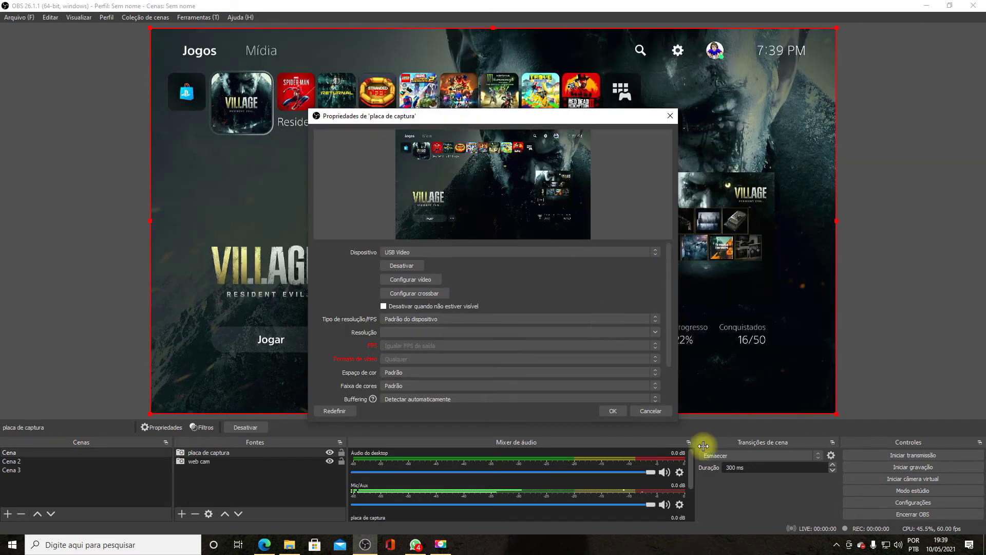
left_click(614, 410)
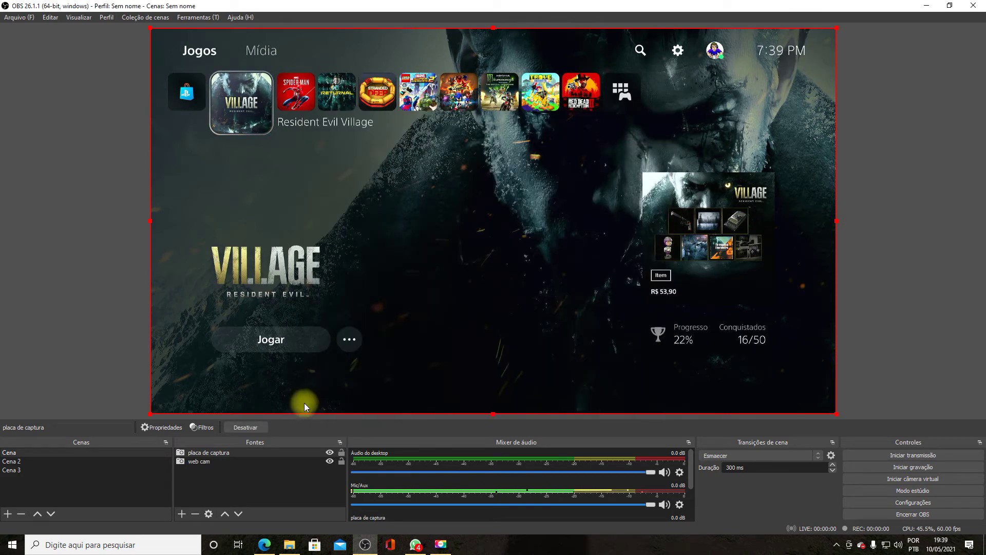
- Layer web cam above placa de captura and shrink it into a small top-left overlay
left_click(211, 459)
left_click_drag(209, 458, 209, 451)
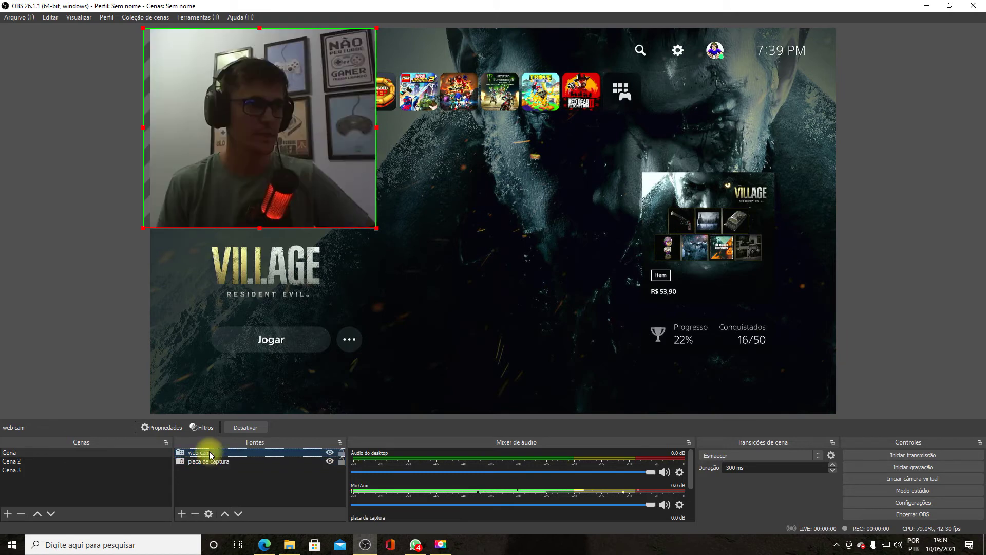
left_click_drag(304, 176, 311, 176)
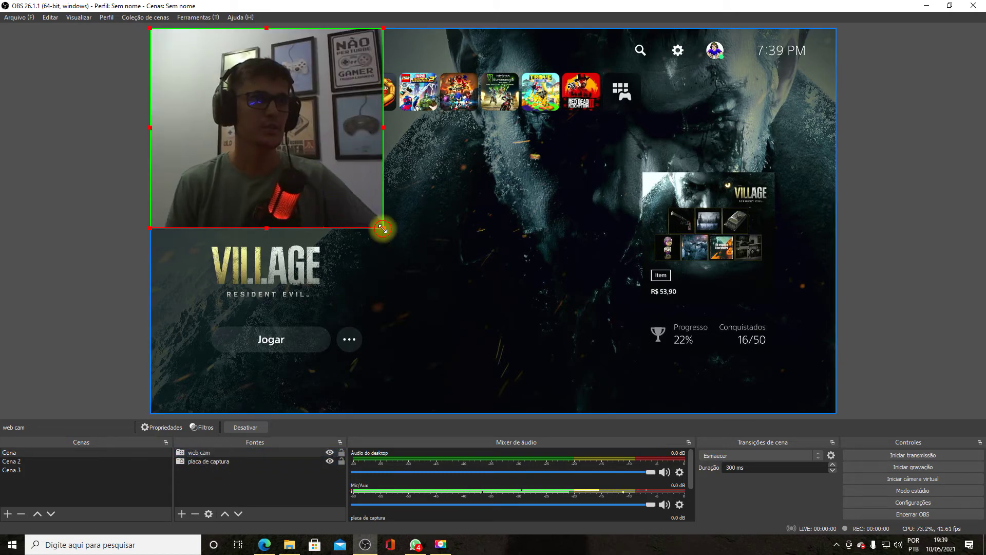
left_click_drag(382, 228, 296, 153)
scroll(479, 458, "down", 1)
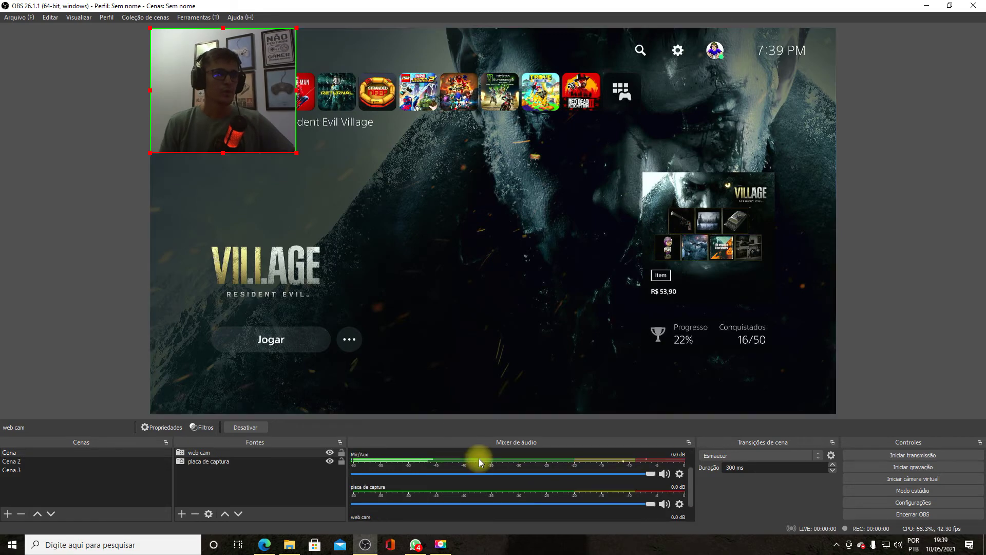
scroll(478, 458, "up", 1)
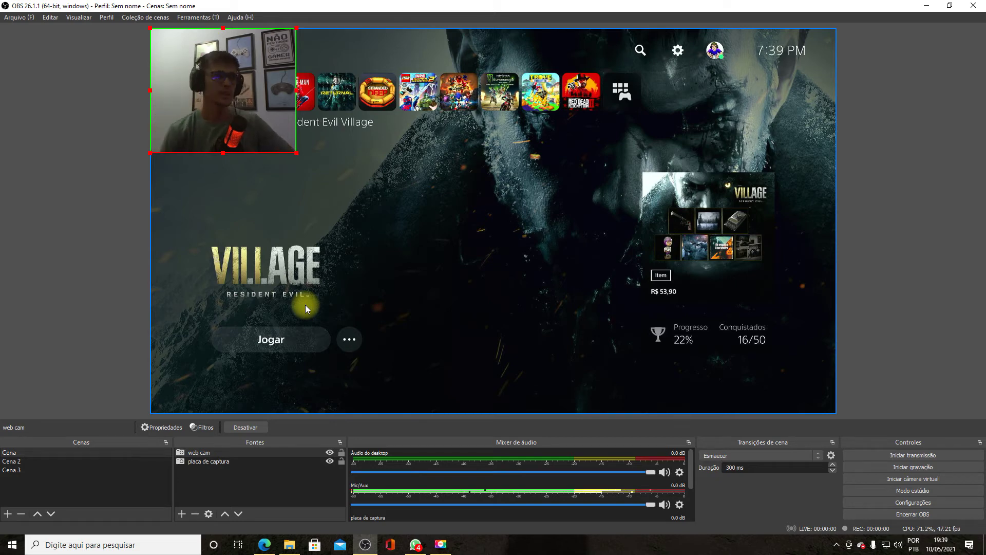
scroll(492, 485, "down", 2)
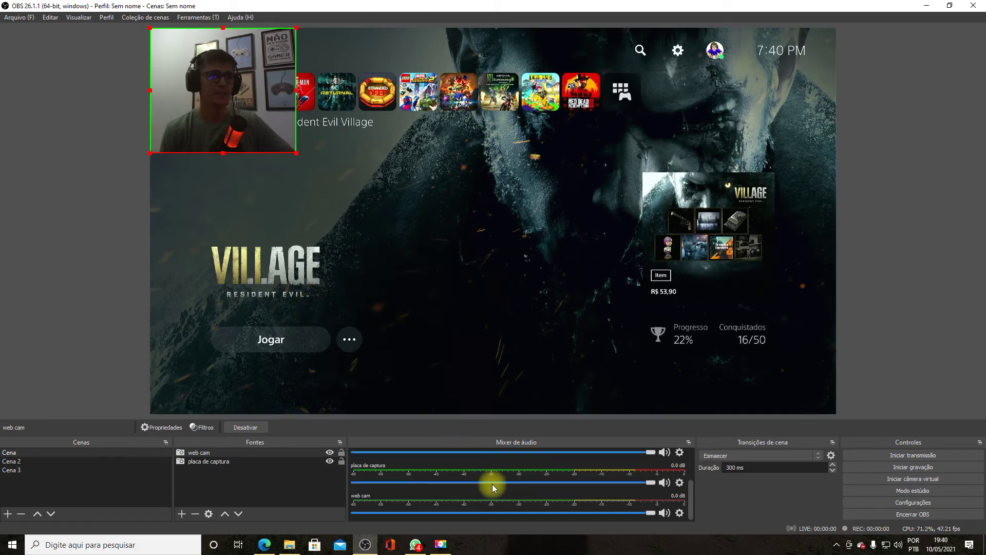
left_click(356, 468)
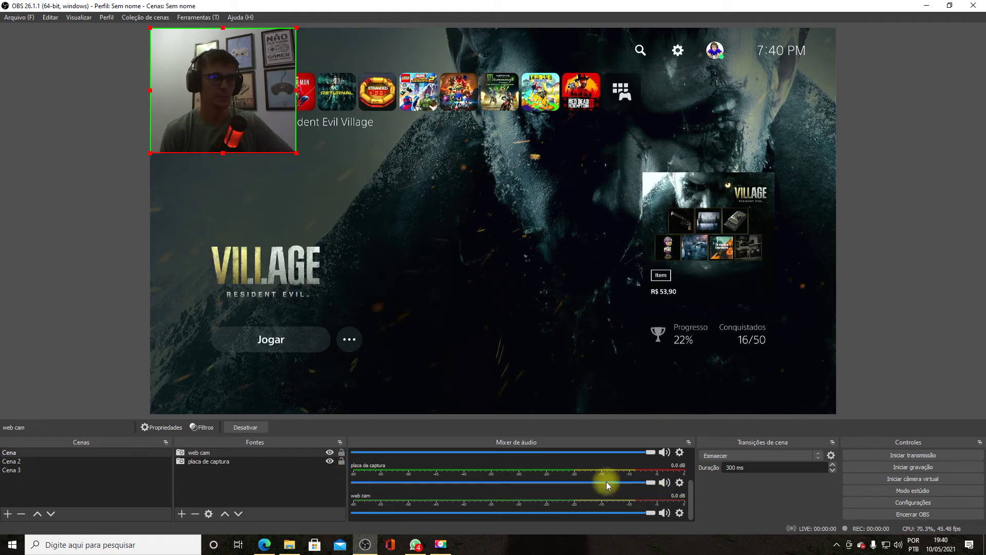
left_click(210, 462)
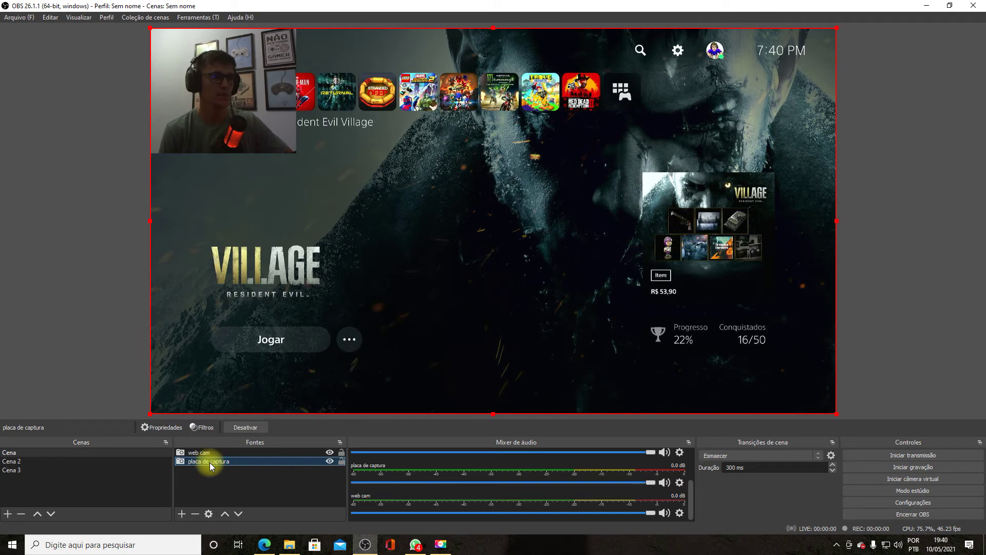
- Give placa de captura a custom audio device: Digital Audio Interface (USB Digital Audio)
right_click(211, 465)
left_click(226, 457)
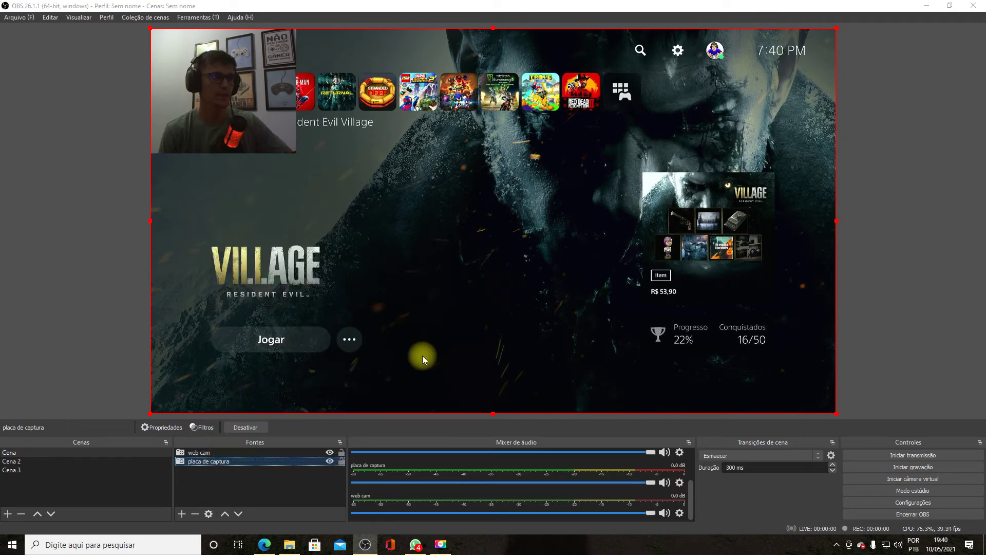
scroll(442, 306, "down", 5)
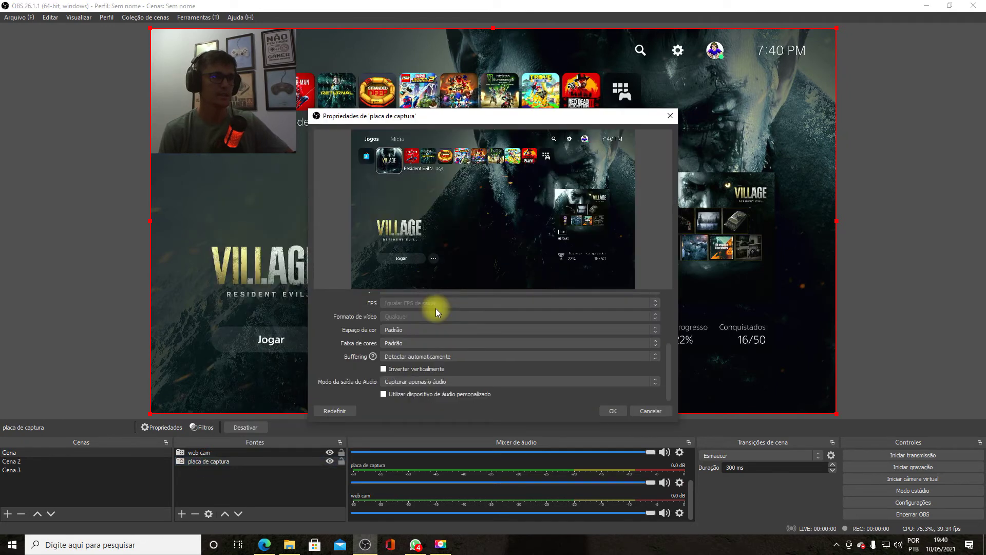
left_click(384, 393)
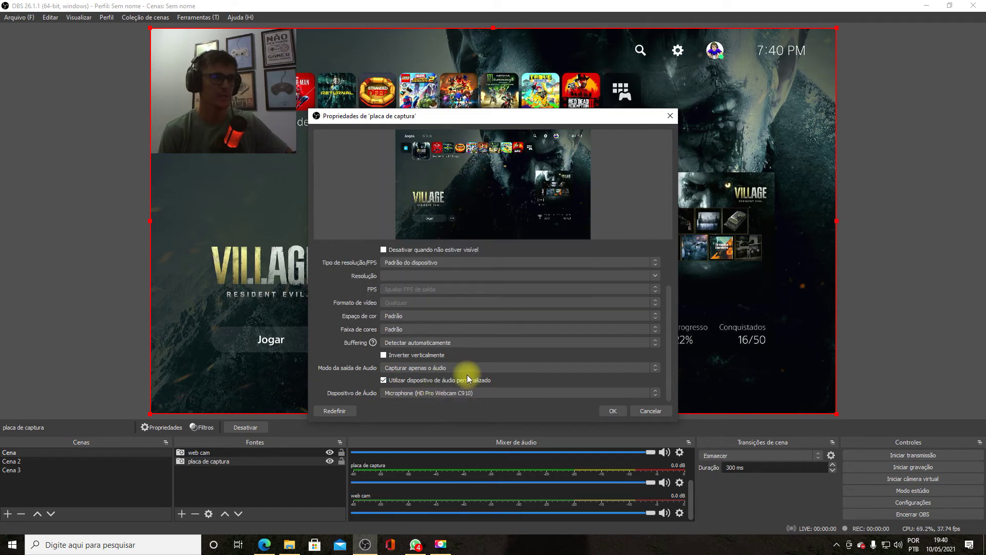
left_click(480, 393)
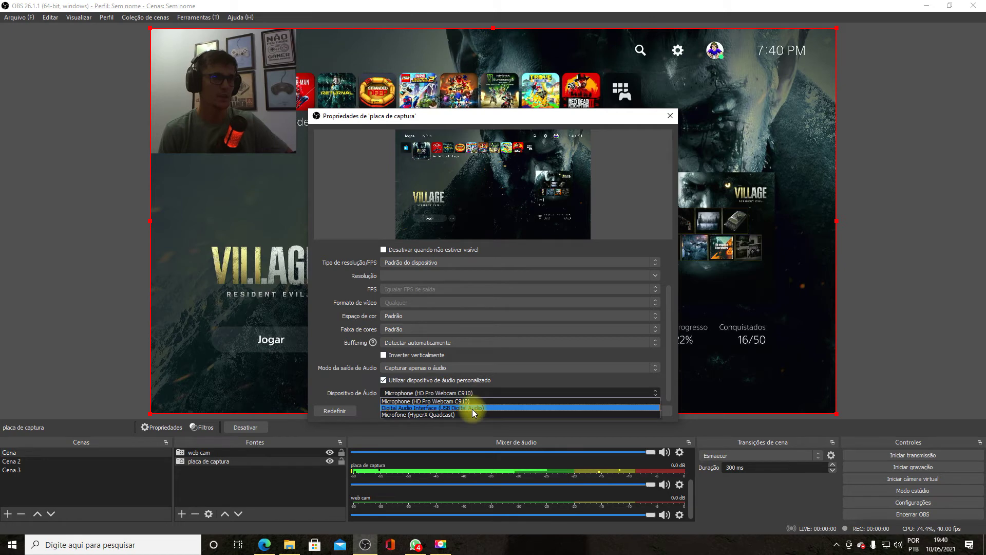
left_click(473, 409)
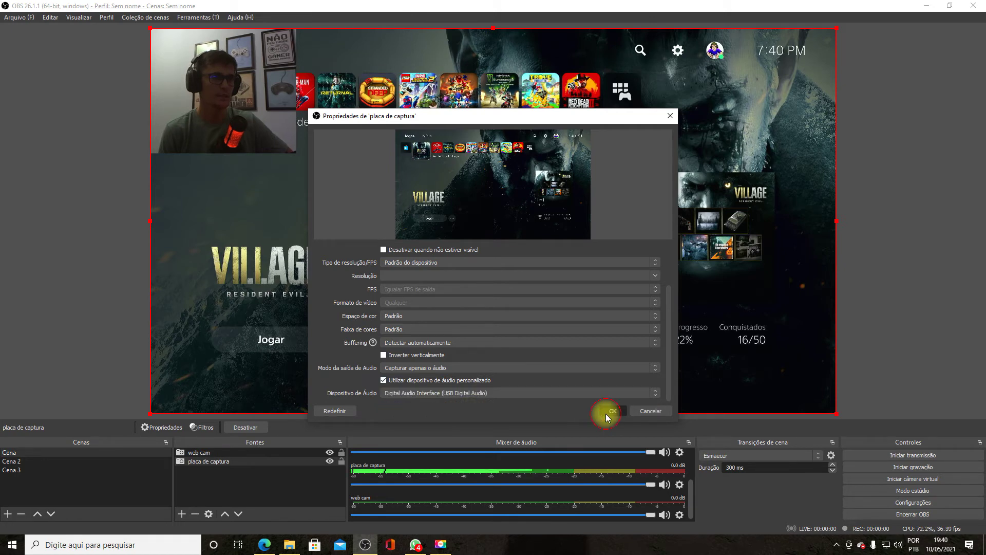
left_click(607, 414)
scroll(477, 473, "down", 1)
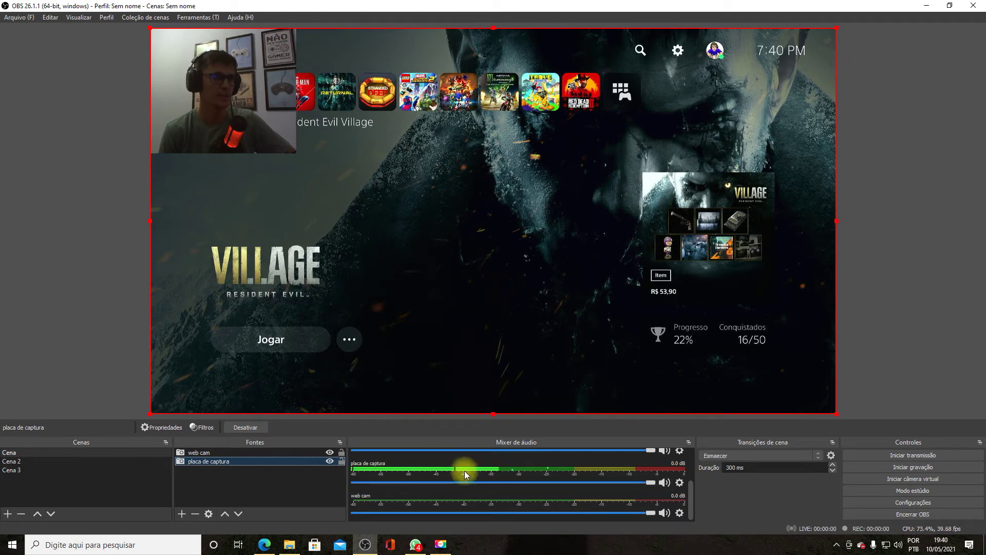
scroll(588, 497, "up", 3)
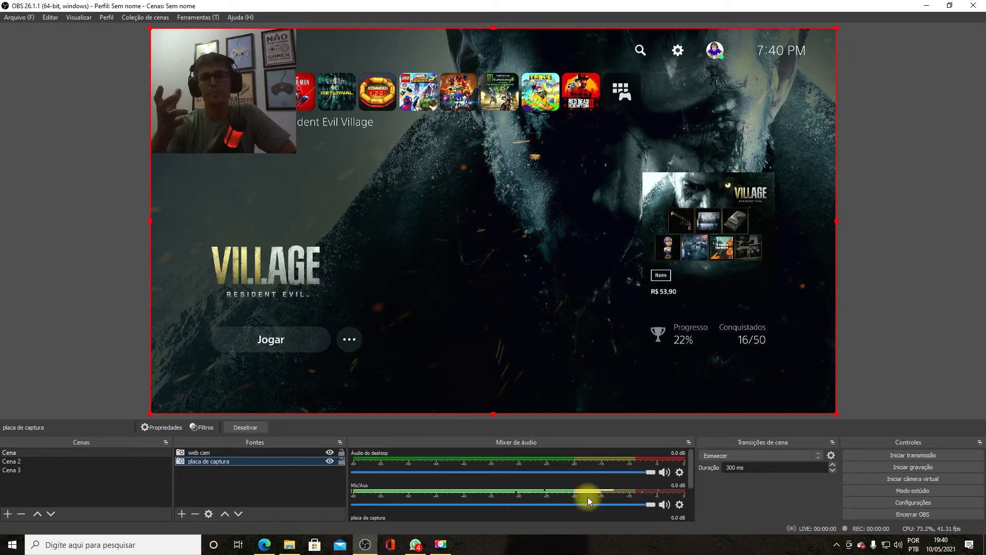
- Enlarge the webcam overlay across the left side and mute Áudio do desktop in the mixer
left_click(190, 77)
left_click_drag(297, 150, 476, 303)
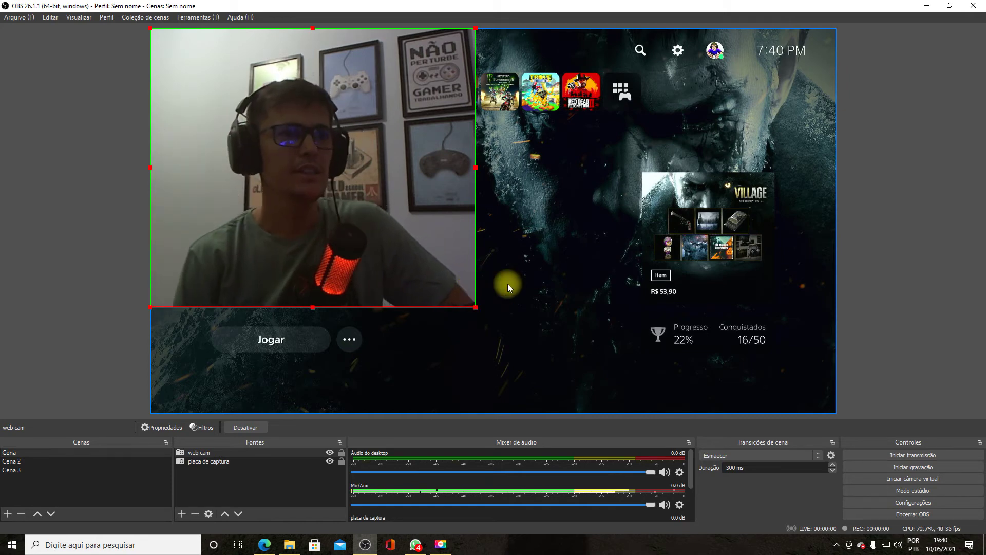
left_click(664, 472)
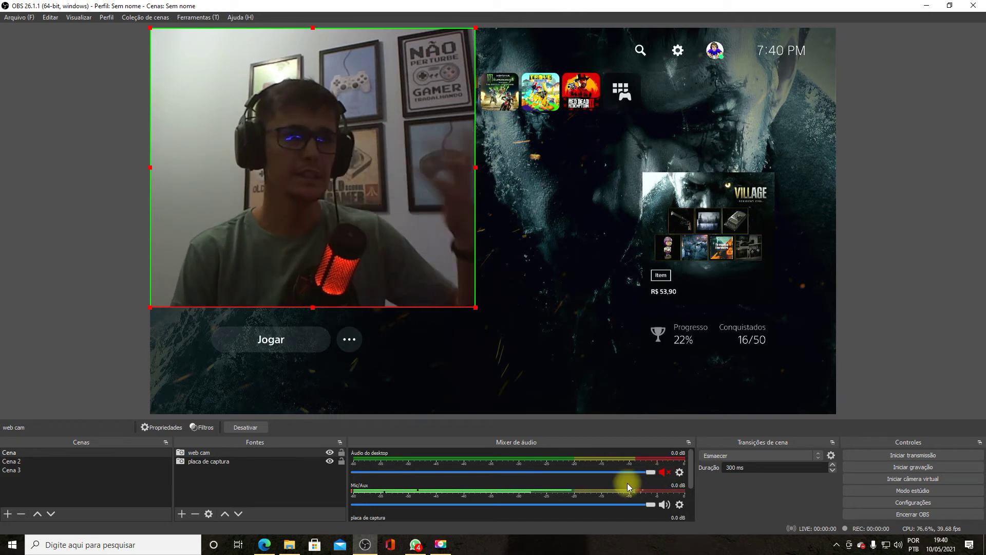
scroll(621, 491, "down", 2)
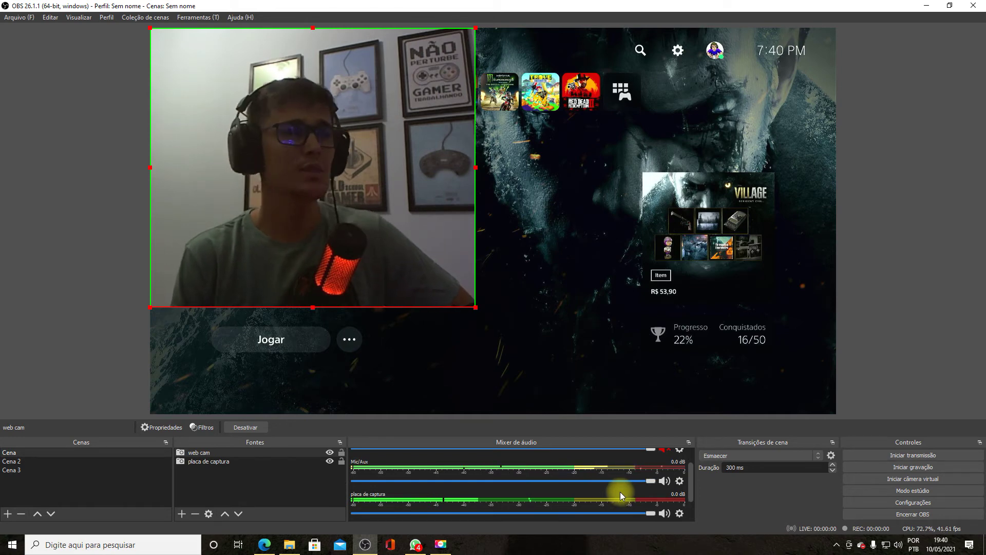
scroll(618, 491, "down", 2)
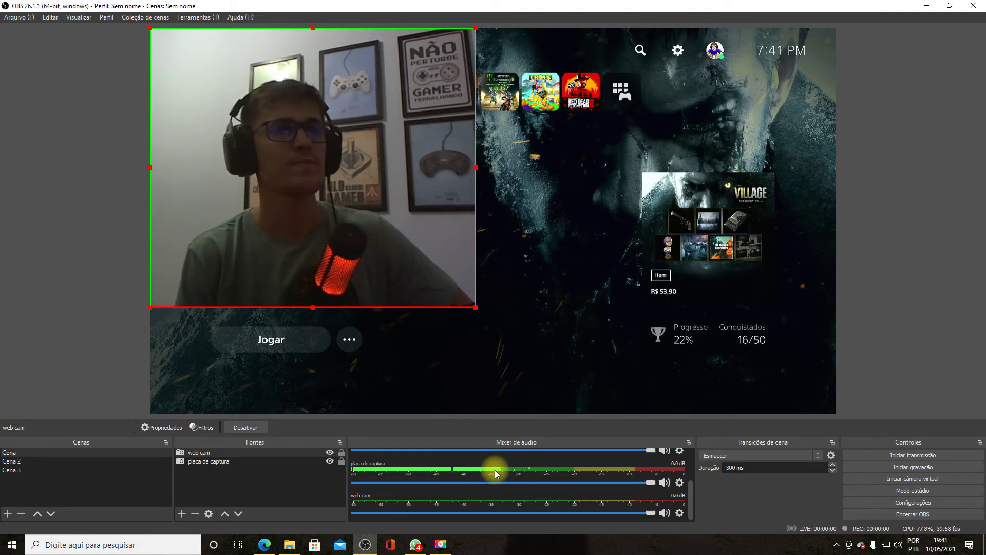
- Set placa de captura monitoring to 'Monitorar e enviar áudio' and lower its volume slider
left_click(680, 483)
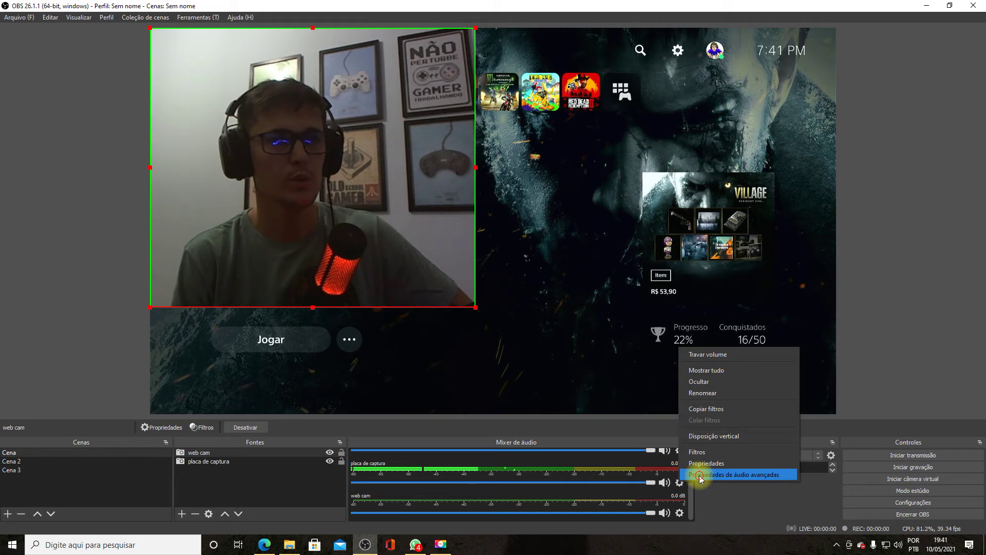
left_click(698, 476)
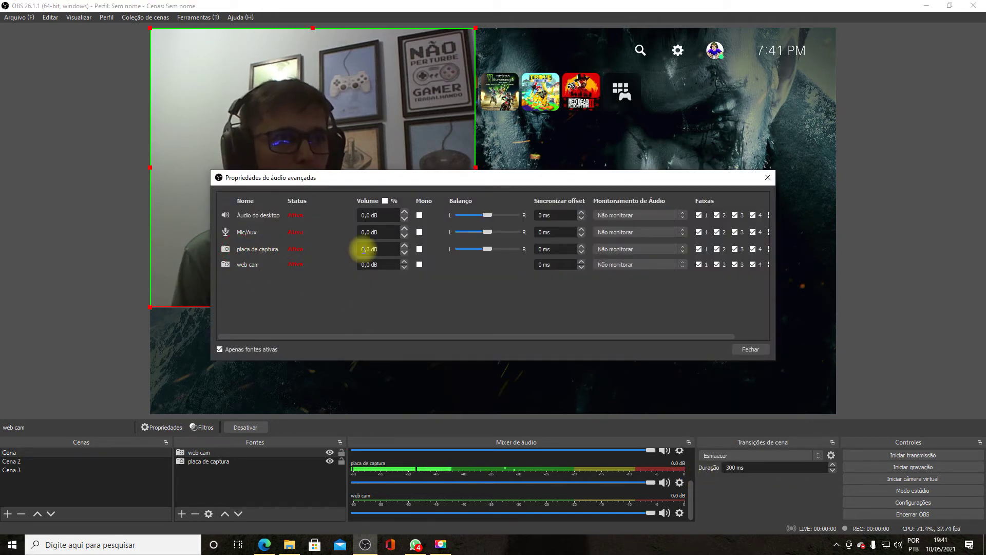
left_click(684, 249)
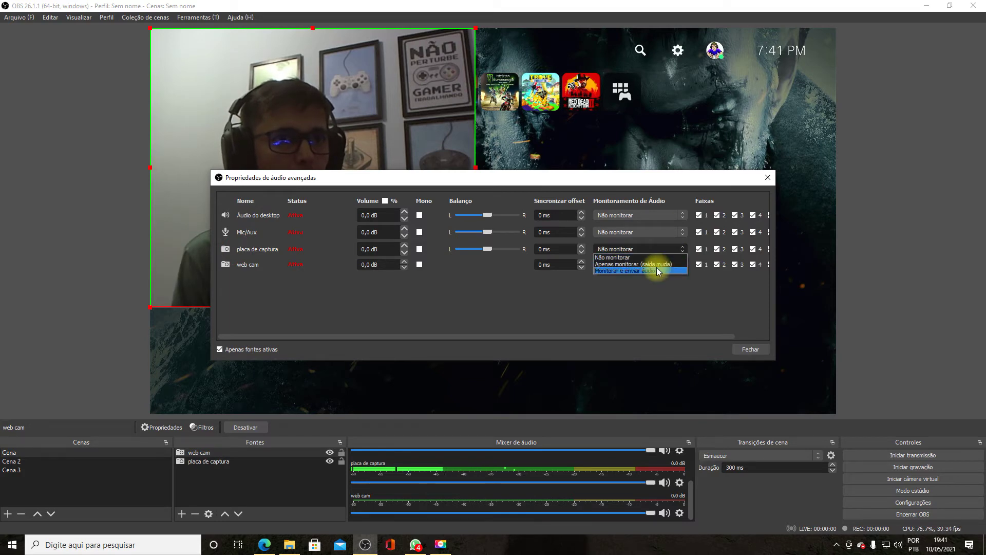
left_click(656, 267)
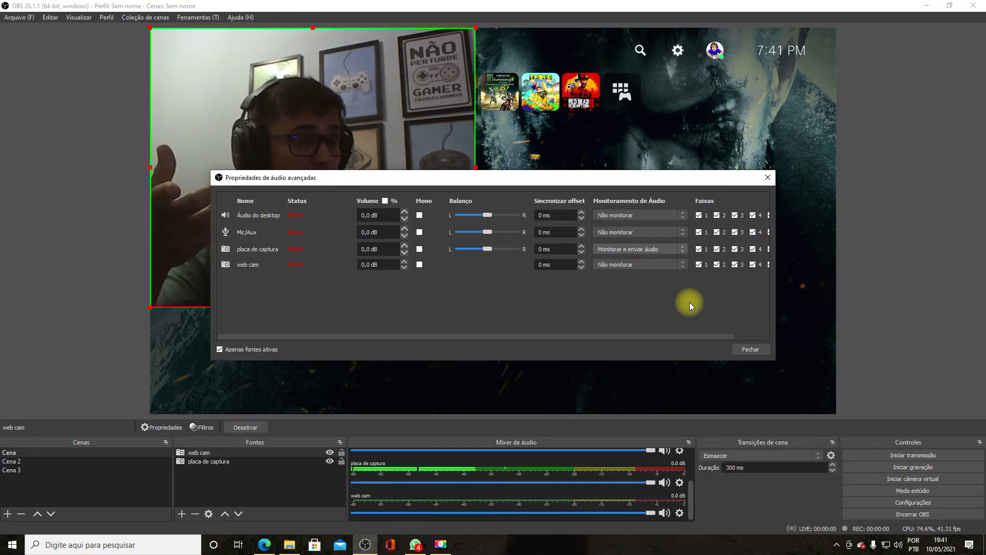
left_click(750, 349)
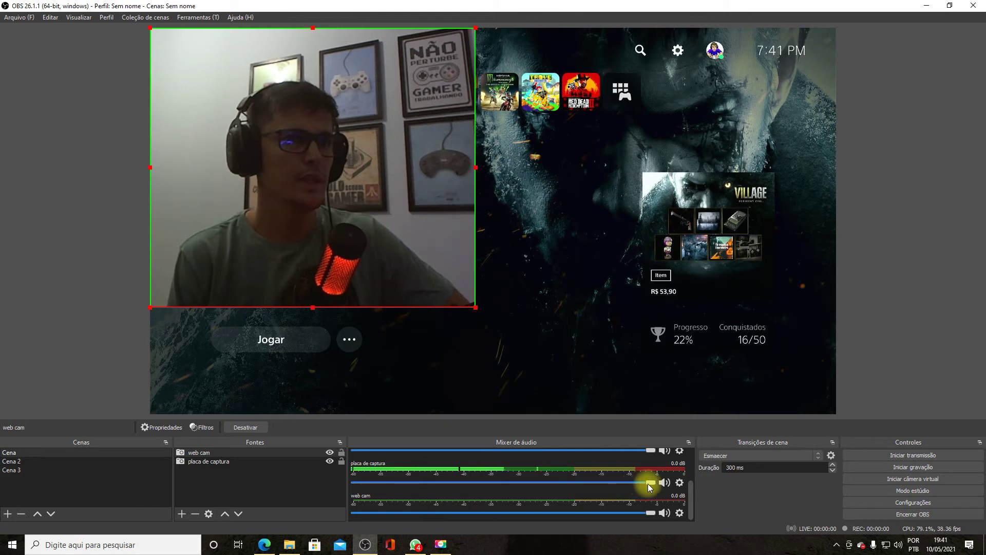
left_click_drag(649, 483, 515, 487)
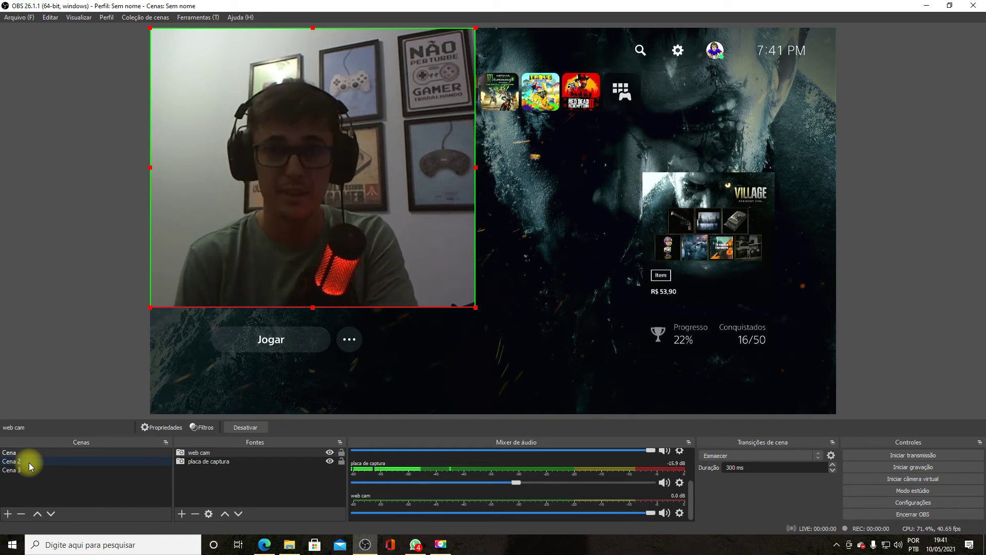
- Switch to Cena 2 and add the existing web cam video capture source to it
left_click(29, 463)
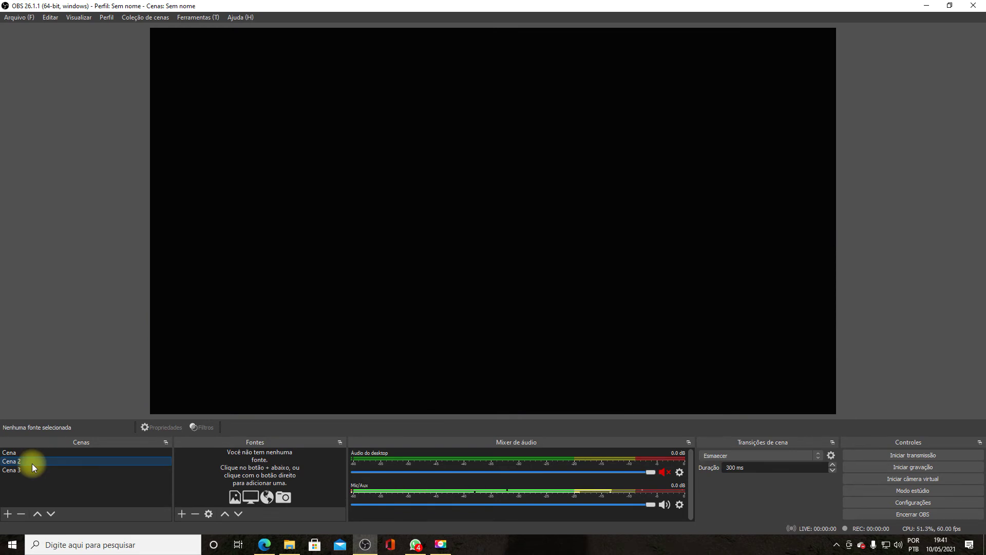
left_click(181, 513)
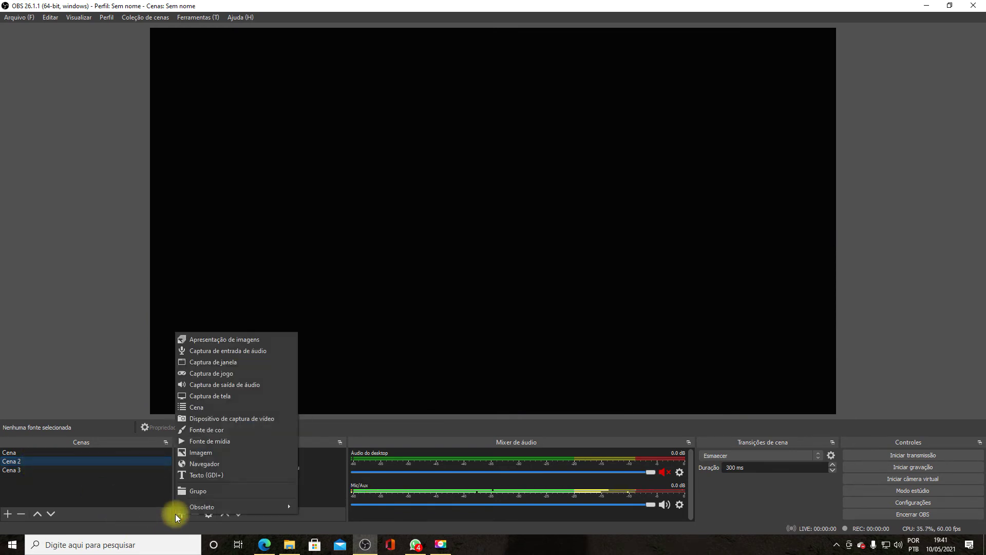
left_click(246, 419)
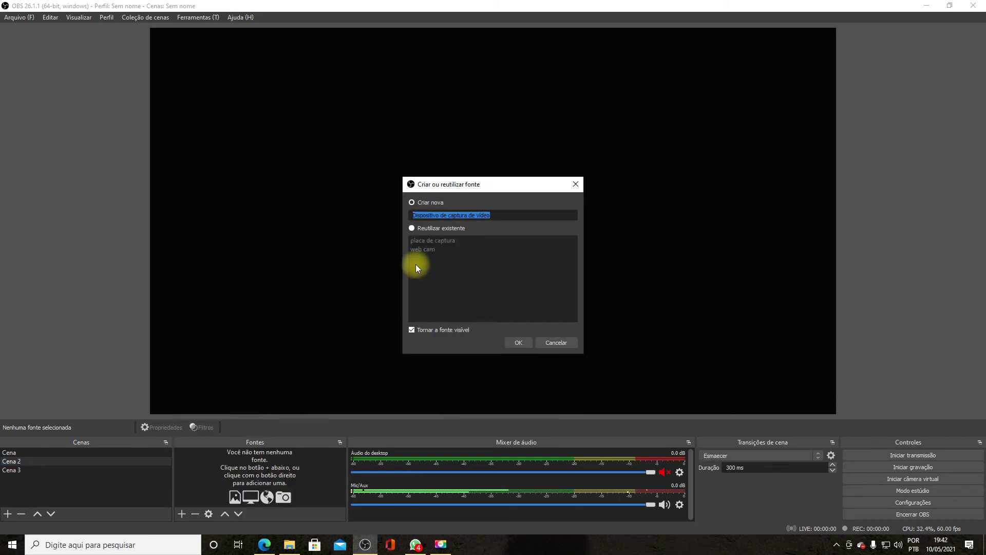
left_click(411, 229)
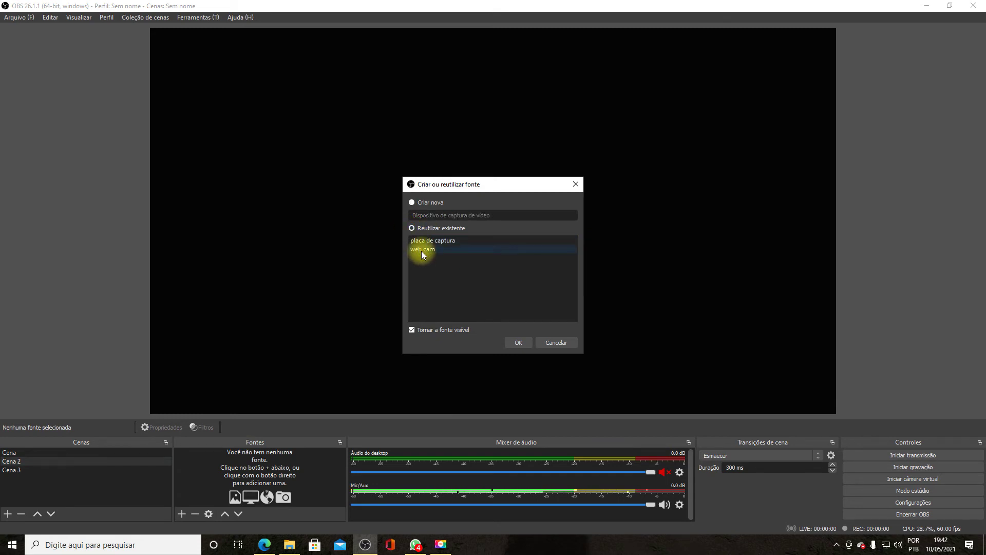
left_click(421, 250)
left_click(516, 343)
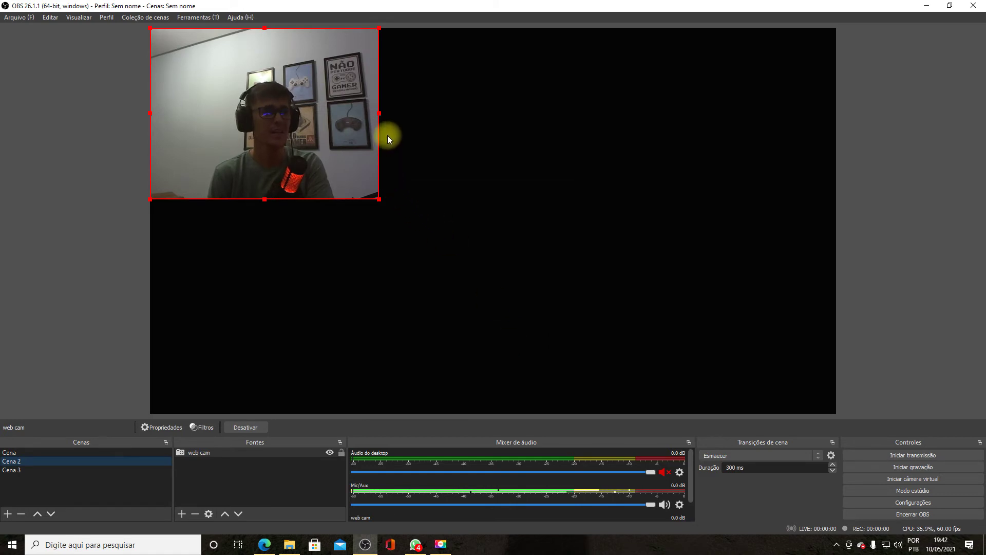
- Crop the webcam's left, top and bottom edges and move it to the top-left corner
left_click_drag(148, 116, 195, 118)
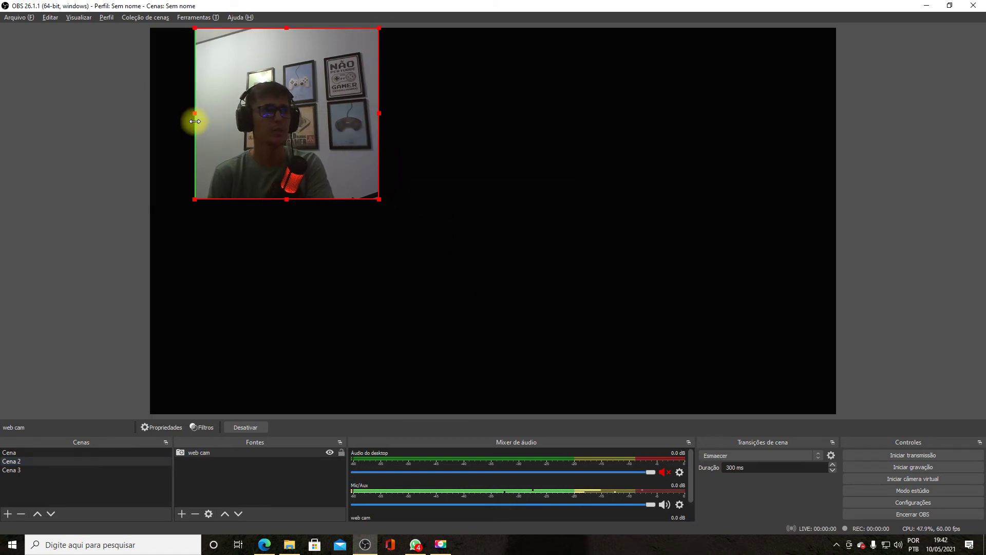
left_click_drag(286, 27, 287, 96)
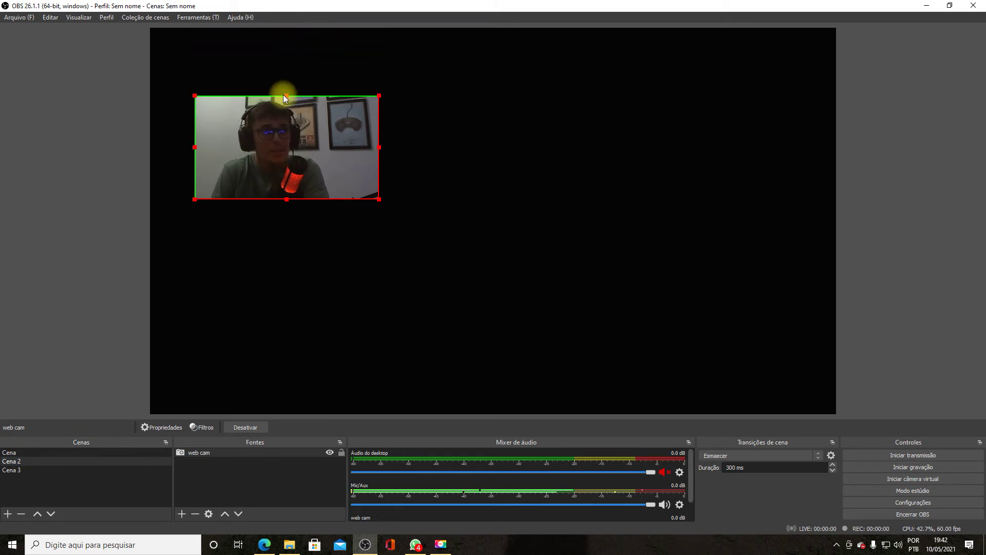
left_click_drag(288, 103, 286, 75)
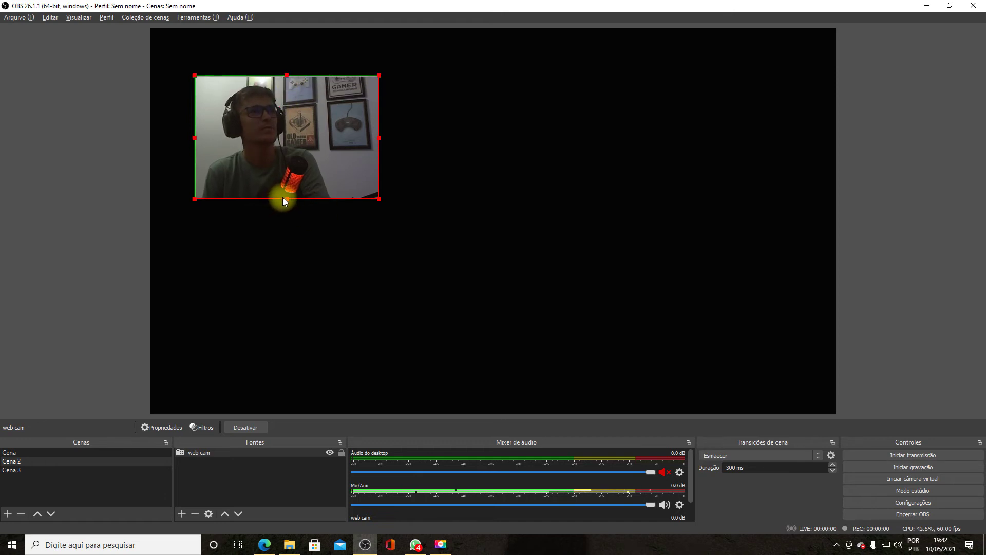
left_click_drag(286, 199, 288, 161)
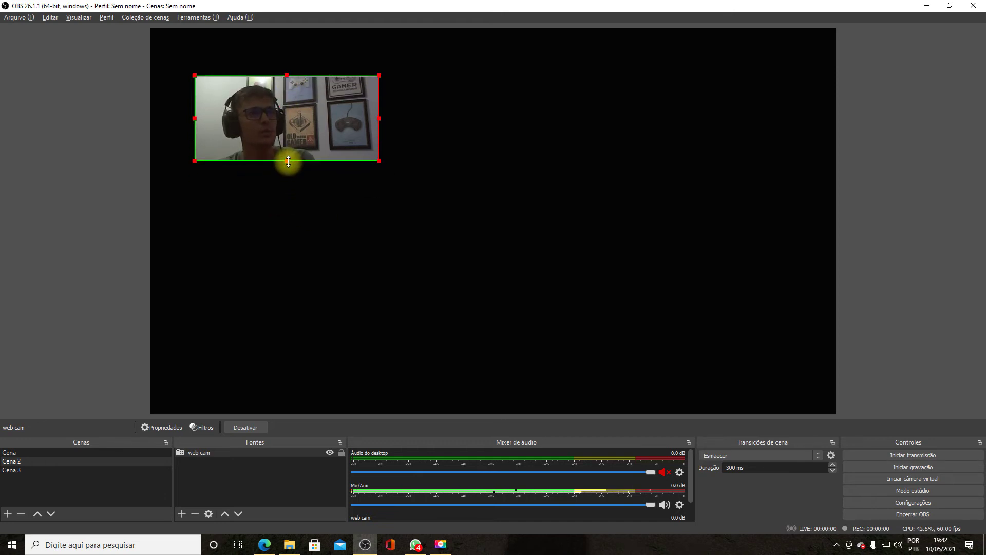
left_click_drag(371, 119, 238, 83)
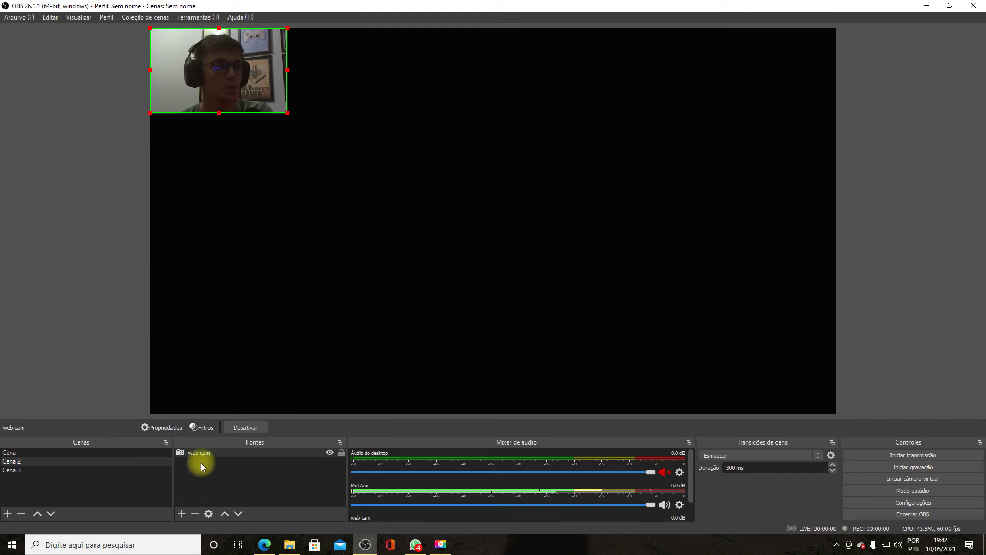
- Enlarge the webcam box, shift it down and right, and reveal more of its top
left_click(181, 514)
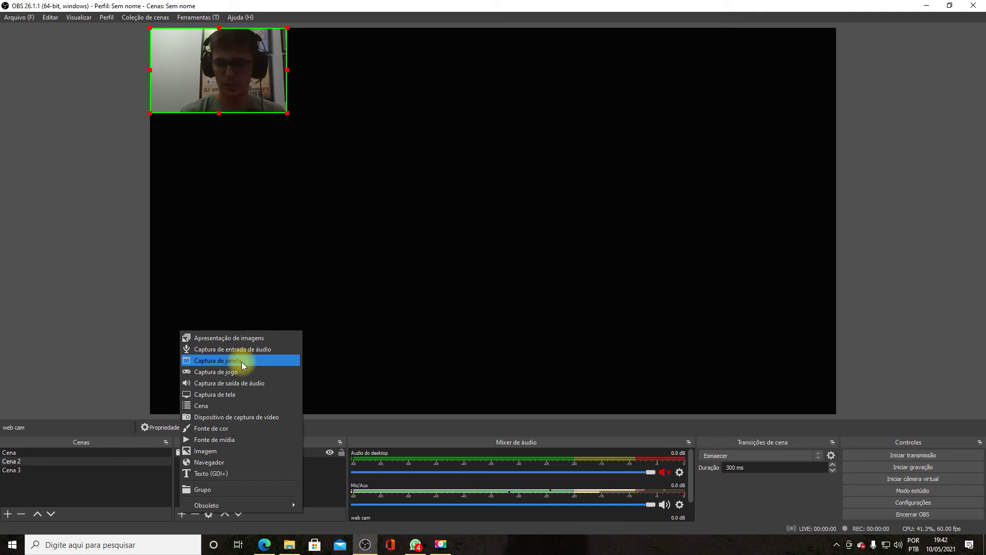
left_click(346, 128)
left_click_drag(287, 110, 339, 165)
left_click_drag(267, 119, 330, 196)
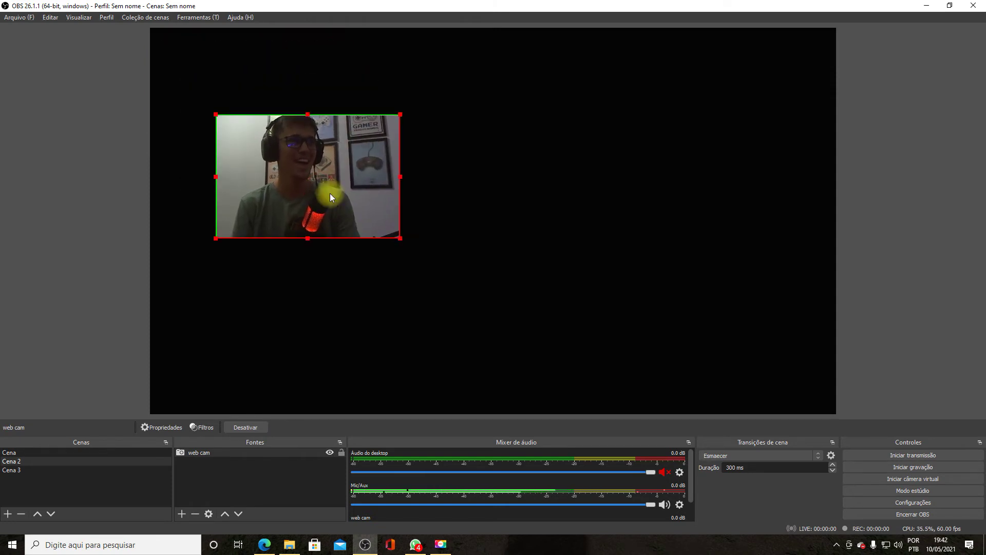
left_click_drag(308, 115, 293, 69)
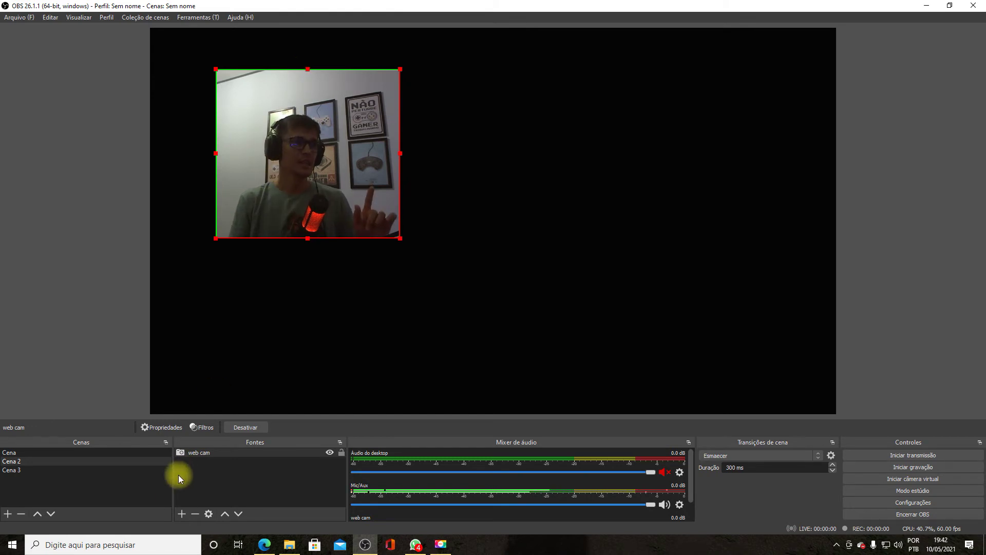
left_click(181, 515)
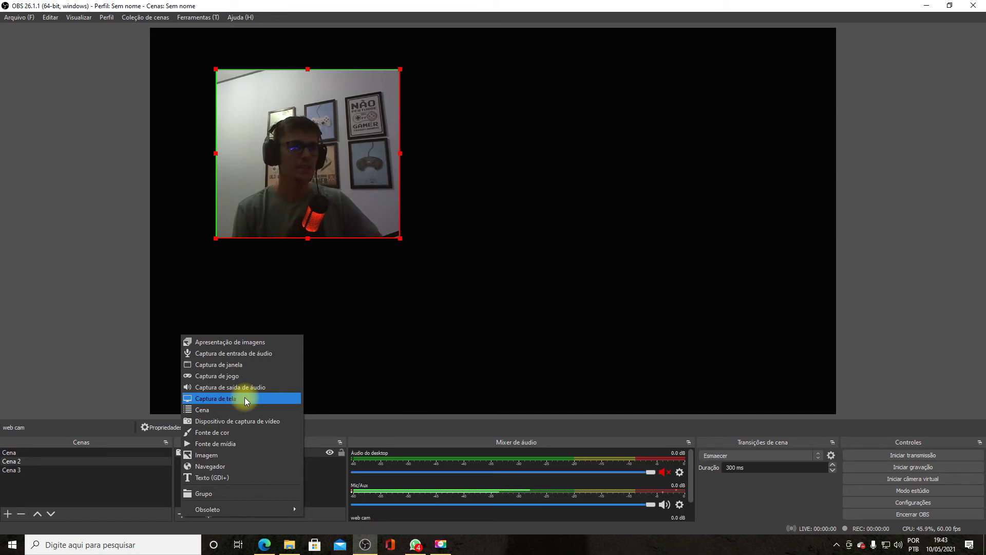
- Add a window capture named 'jogo tal' showing the Edge speed-test window, then select it
left_click(228, 364)
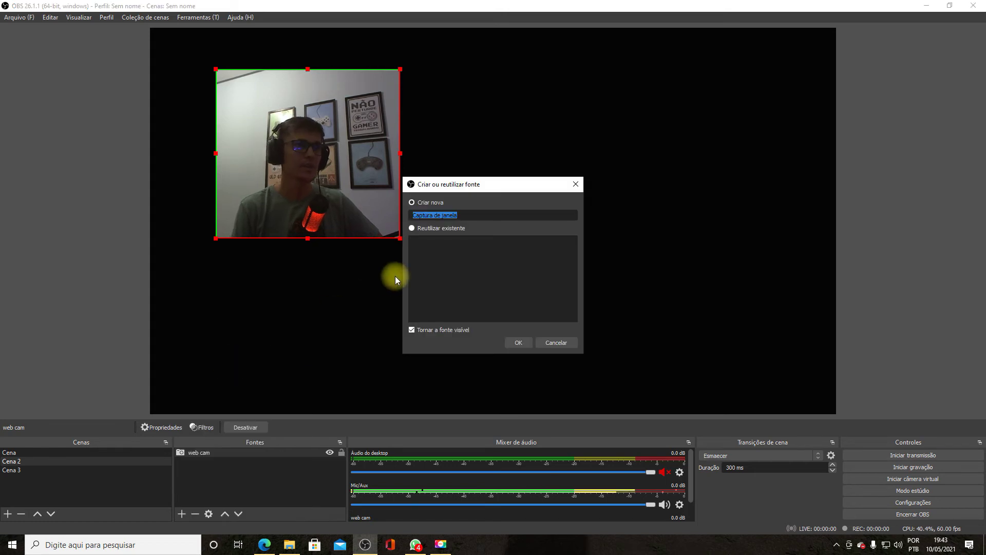
type("jogo ")
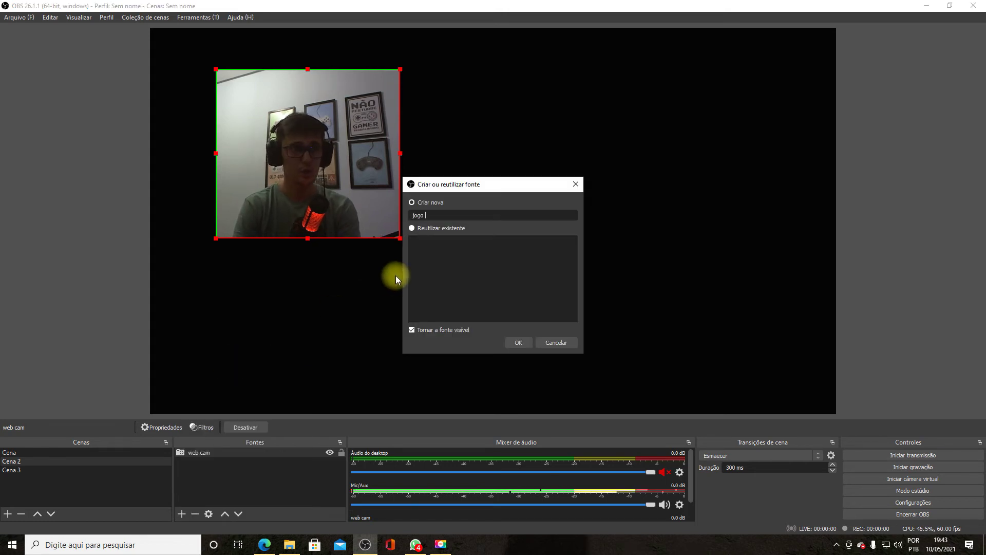
type("tal")
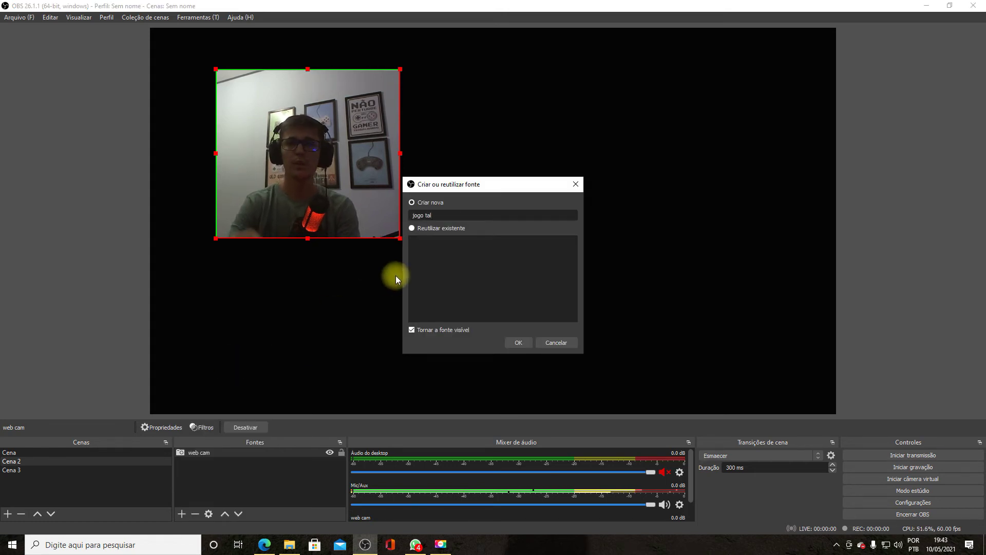
left_click(529, 340)
left_click(530, 336)
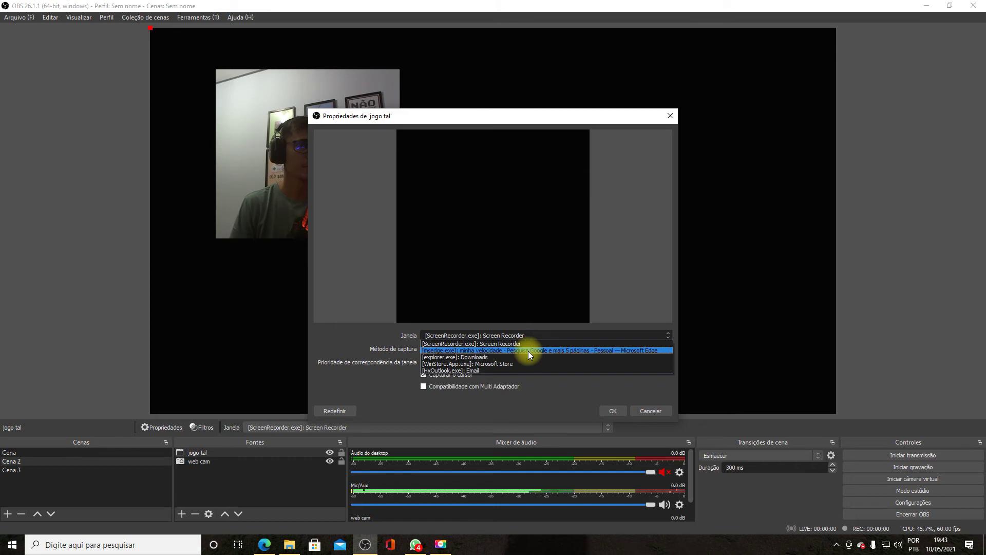
left_click(528, 350)
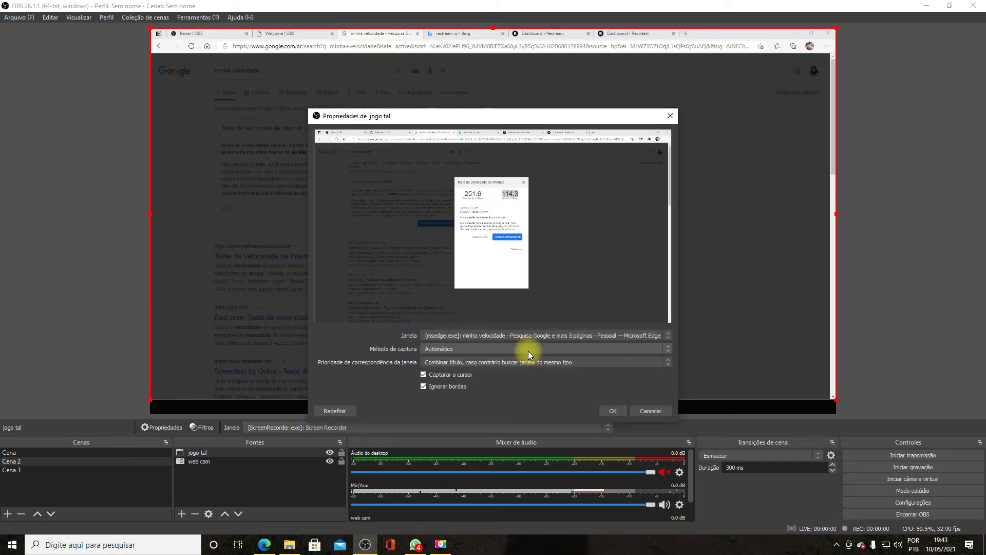
left_click(614, 411)
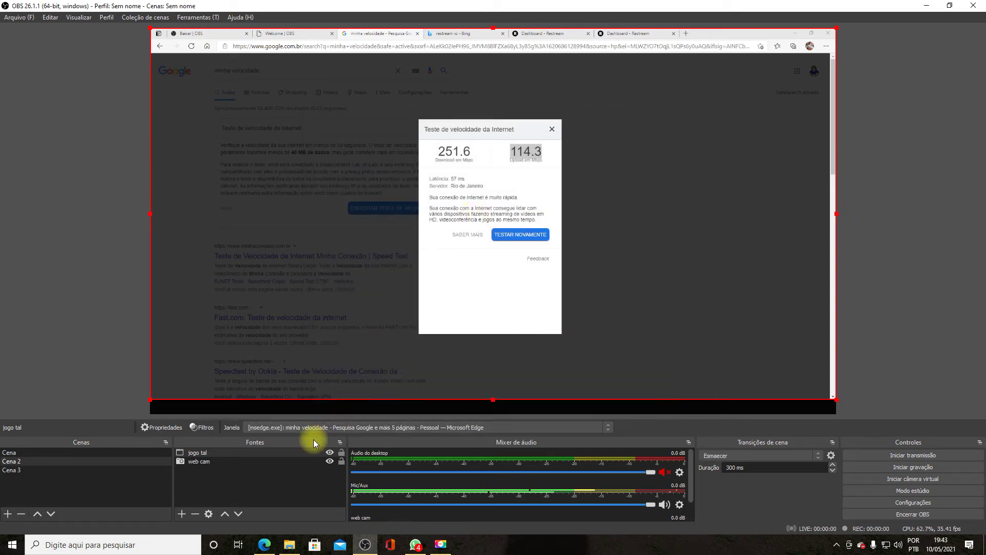
left_click(205, 478)
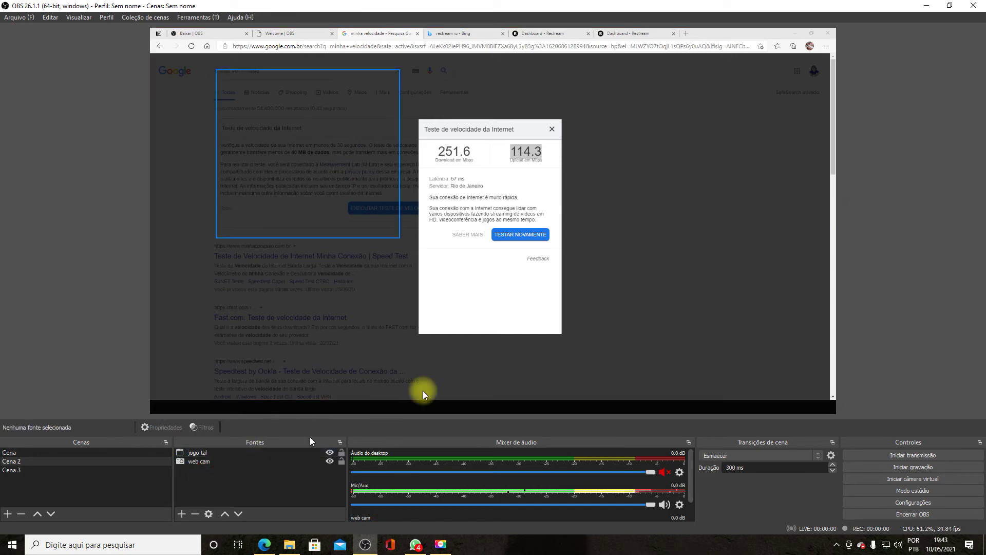
left_click(477, 385)
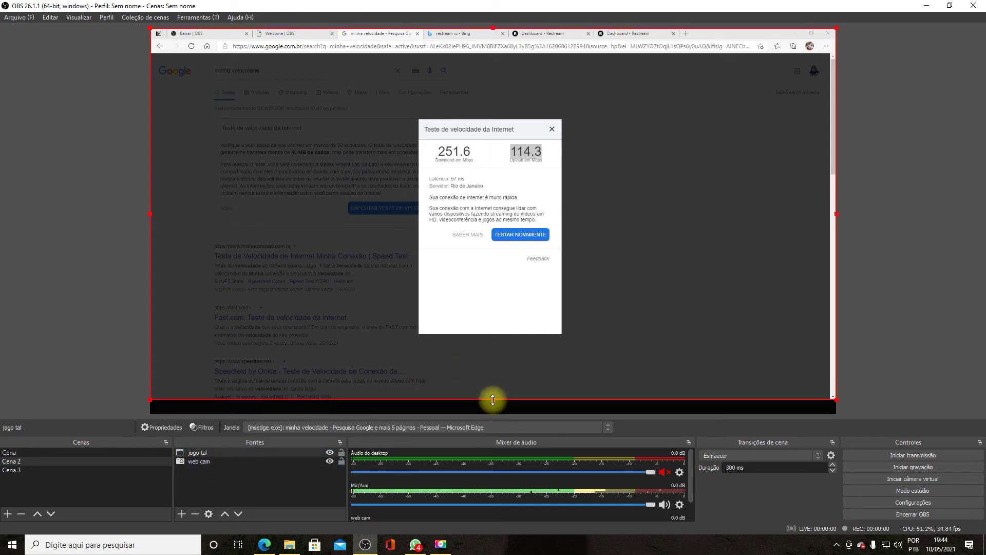
- Stretch jogo tal to fill the canvas and layer the web cam above it, top-left
left_click_drag(492, 400, 485, 408)
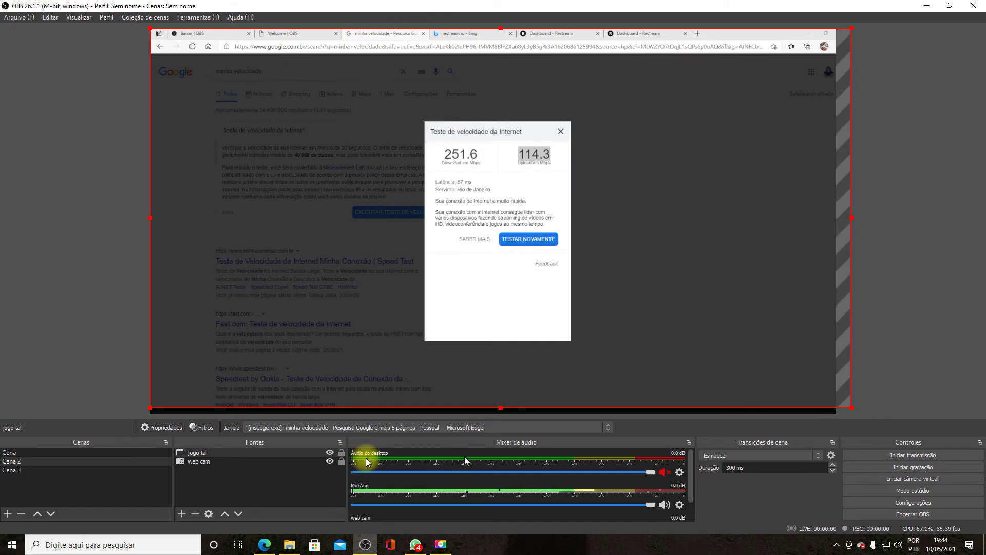
left_click(202, 461)
left_click_drag(206, 448, 206, 449)
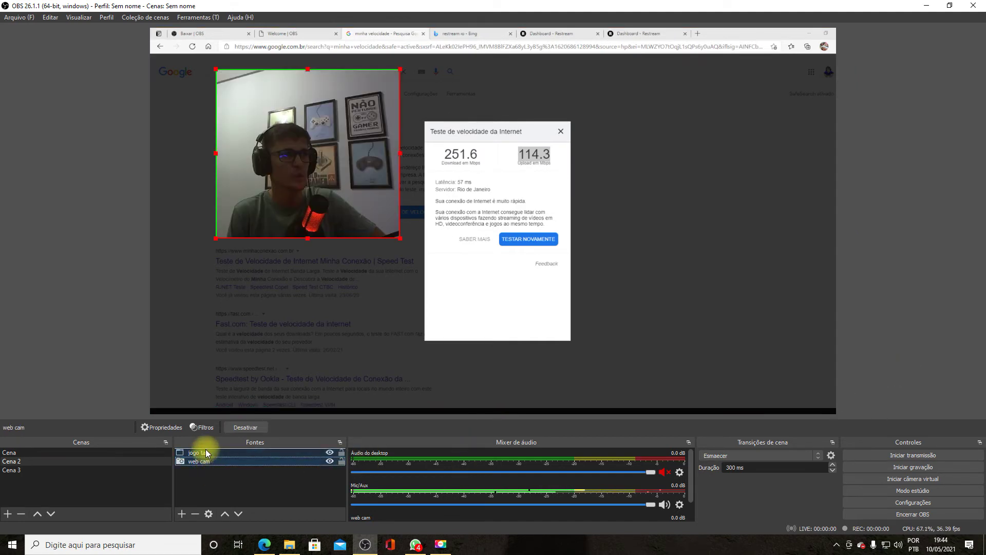
left_click_drag(314, 166, 249, 125)
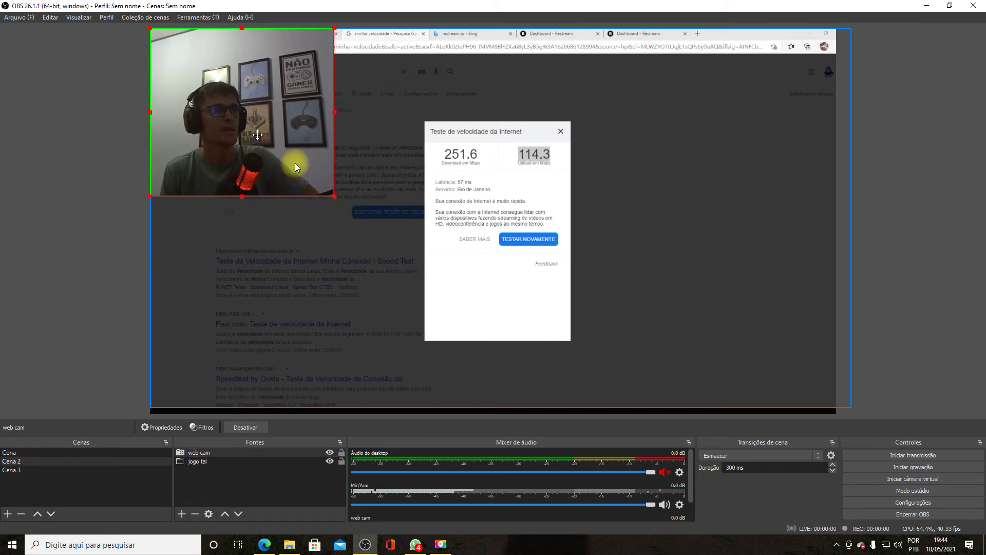
- Review jogo tal's properties without changes, then open the Settings window
left_click(765, 336)
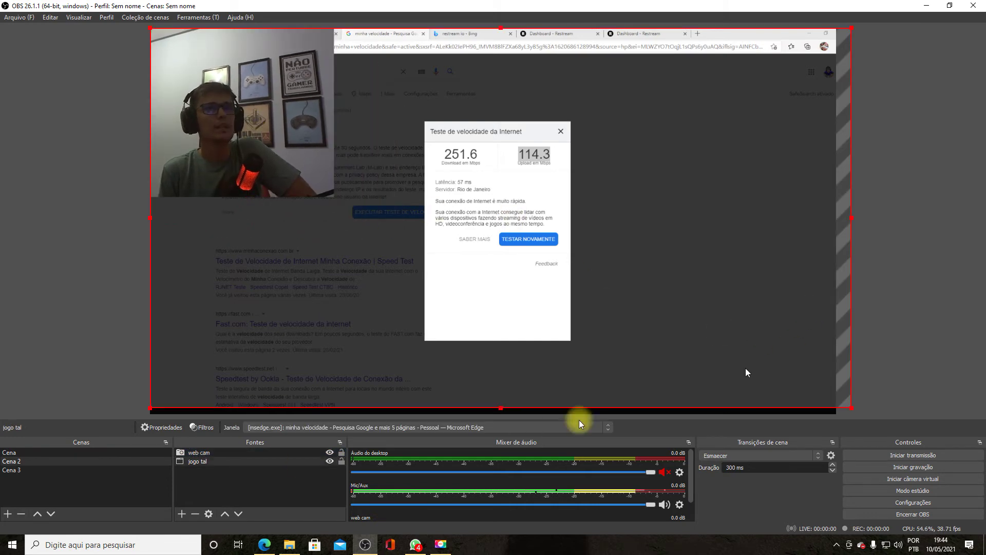
double_click(226, 460)
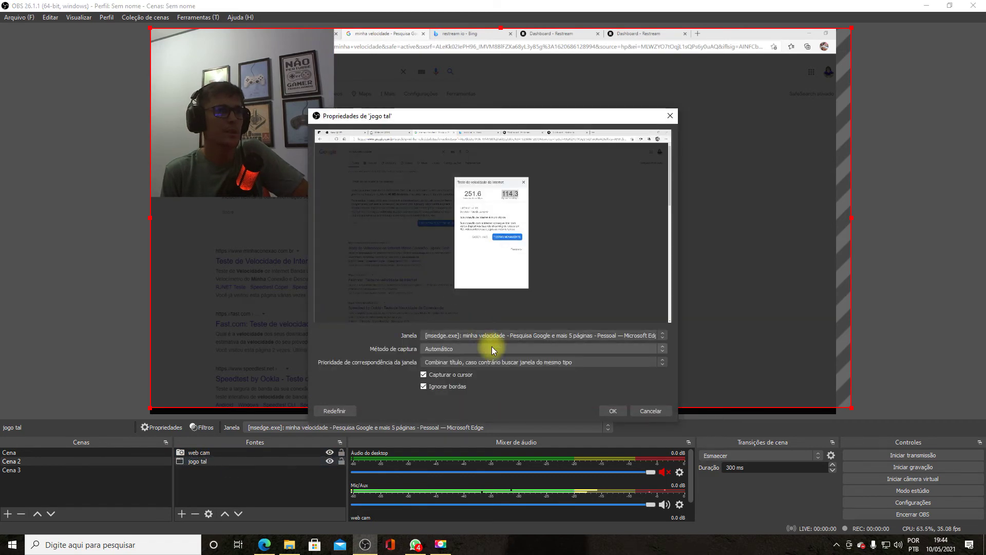
left_click(664, 413)
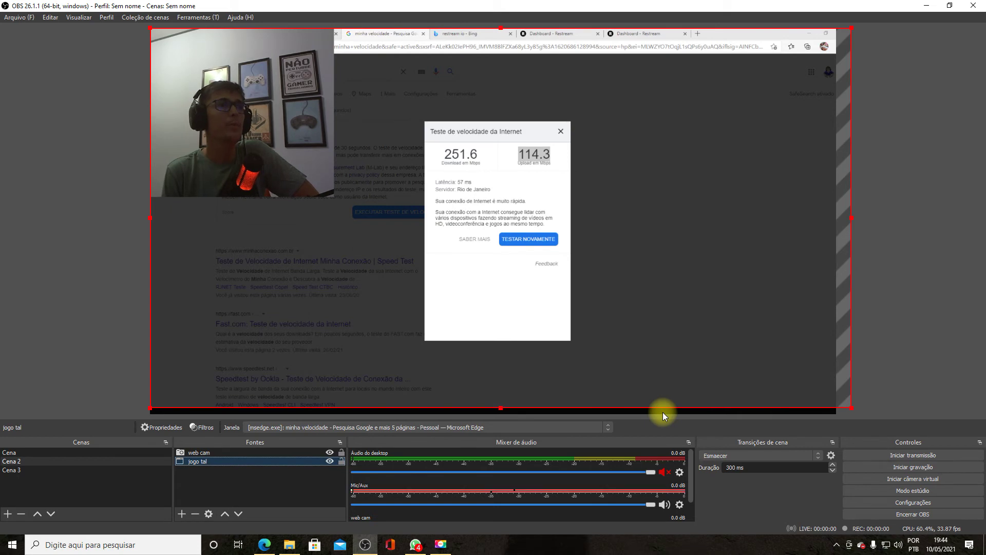
left_click(919, 503)
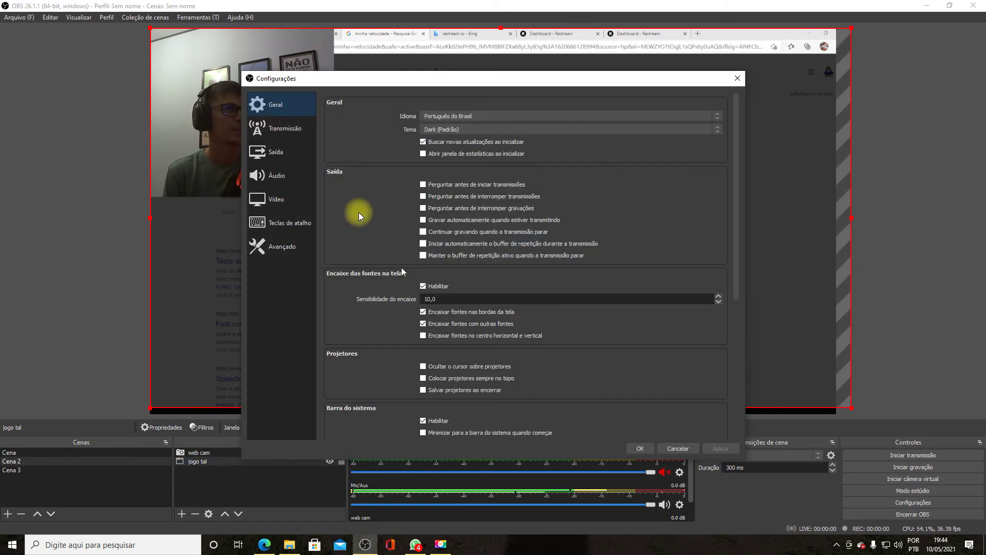
- Set the Output (Scaled) Resolution to 1920x1080 in Video settings, apply and close
left_click(268, 150)
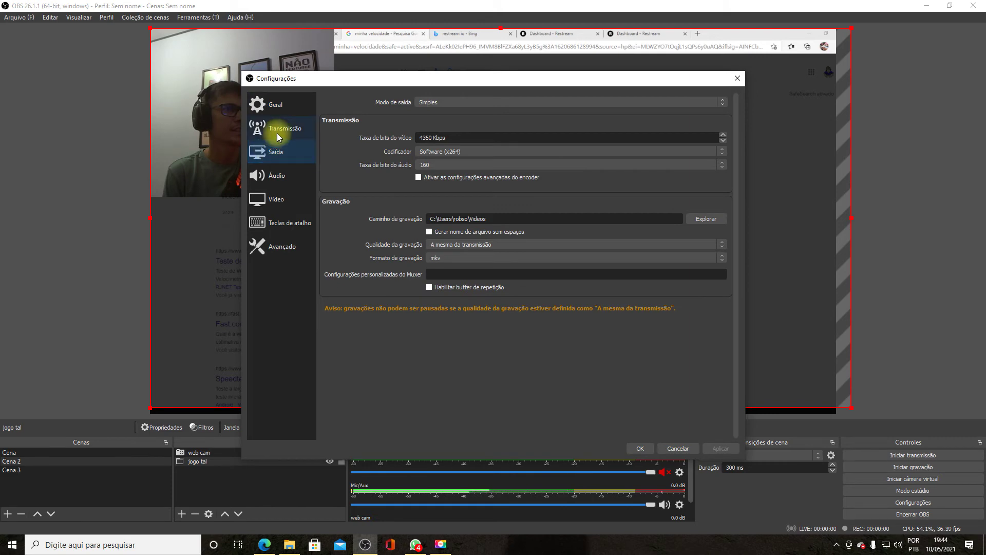
left_click(273, 130)
left_click(282, 111)
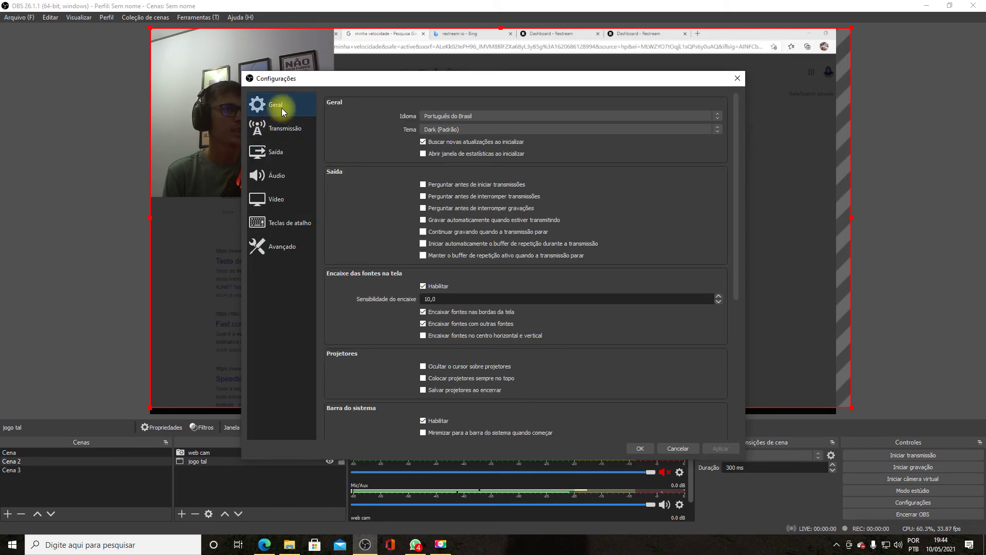
left_click(277, 200)
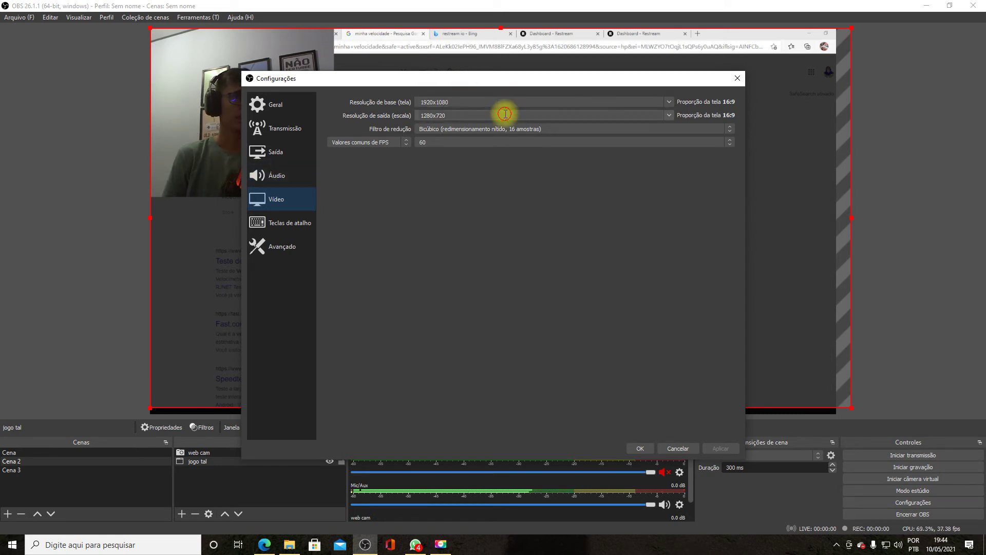
left_click(667, 115)
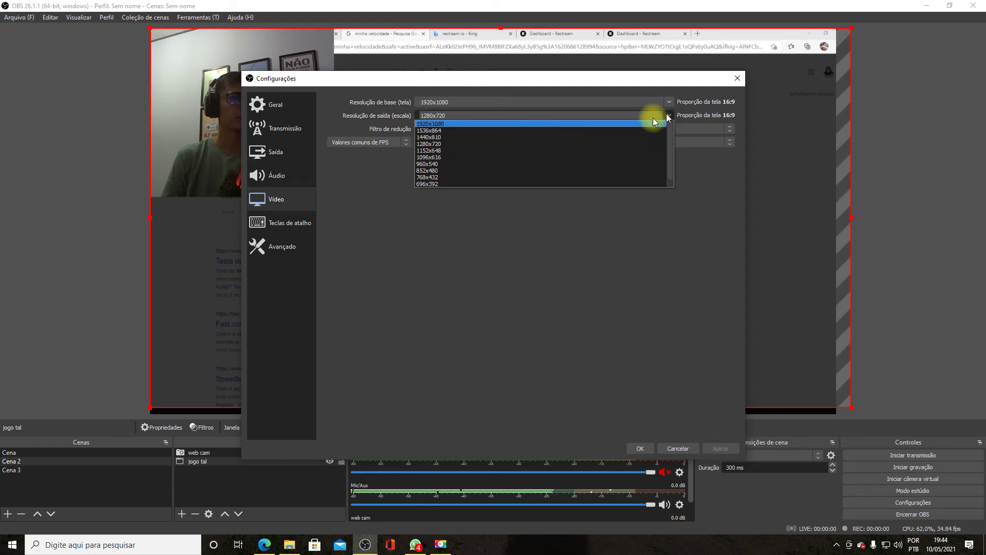
left_click(478, 262)
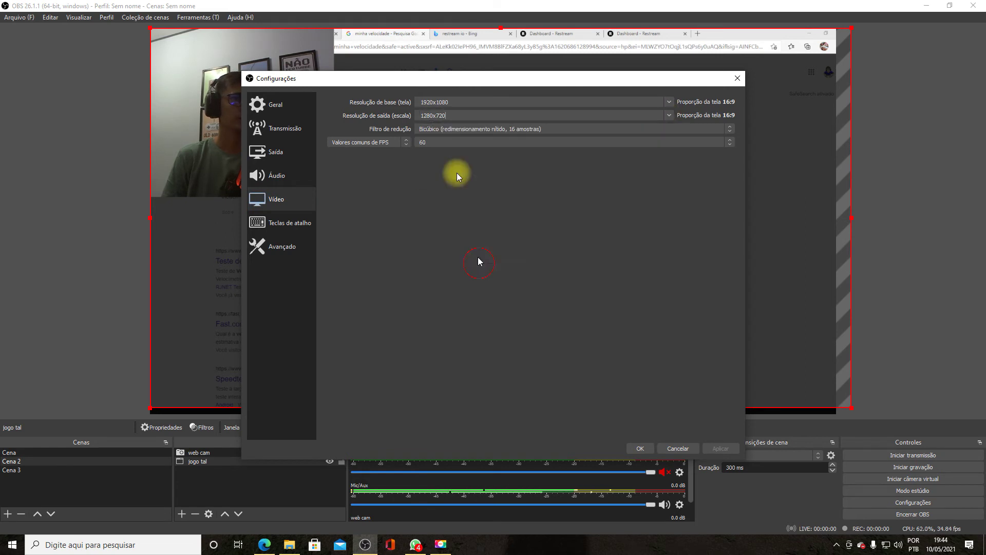
type("10")
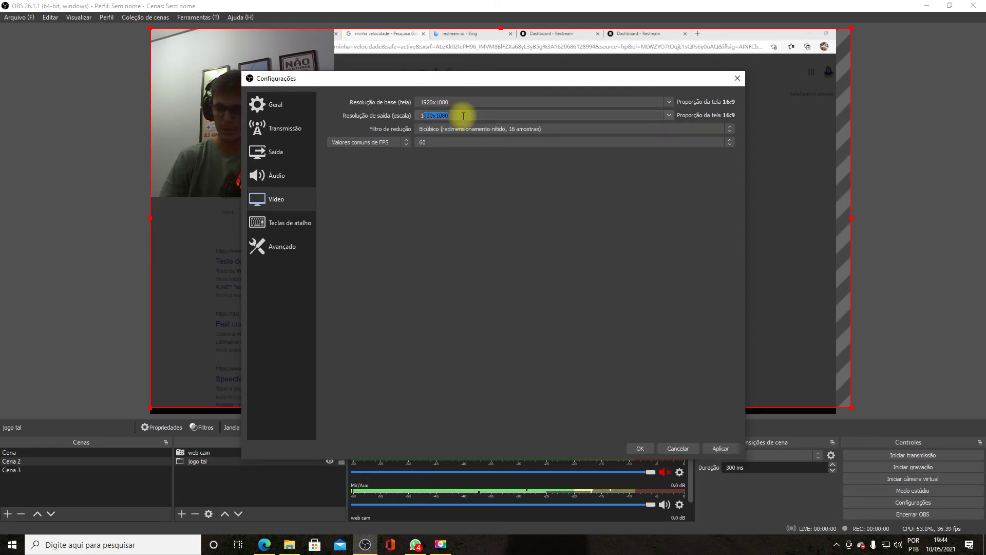
type("920")
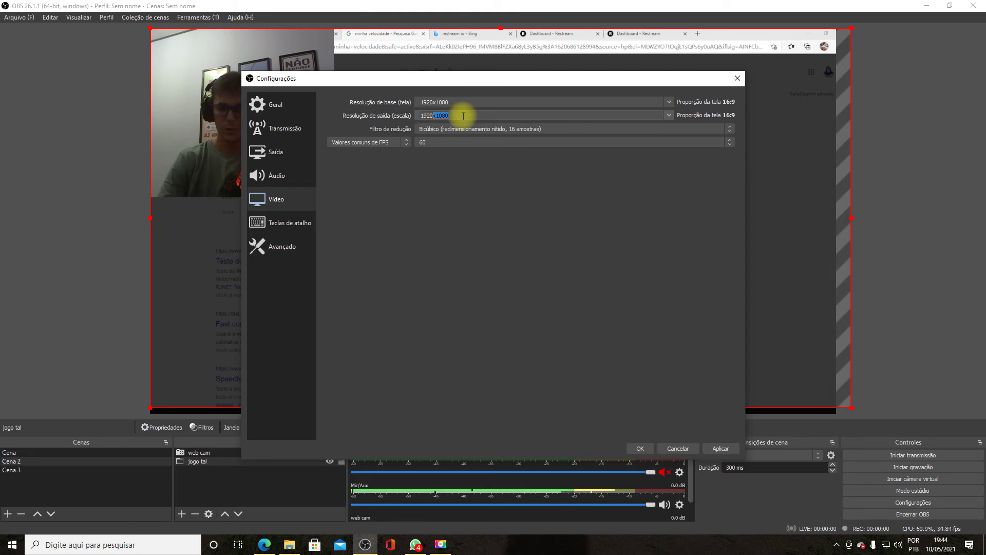
left_click(464, 116)
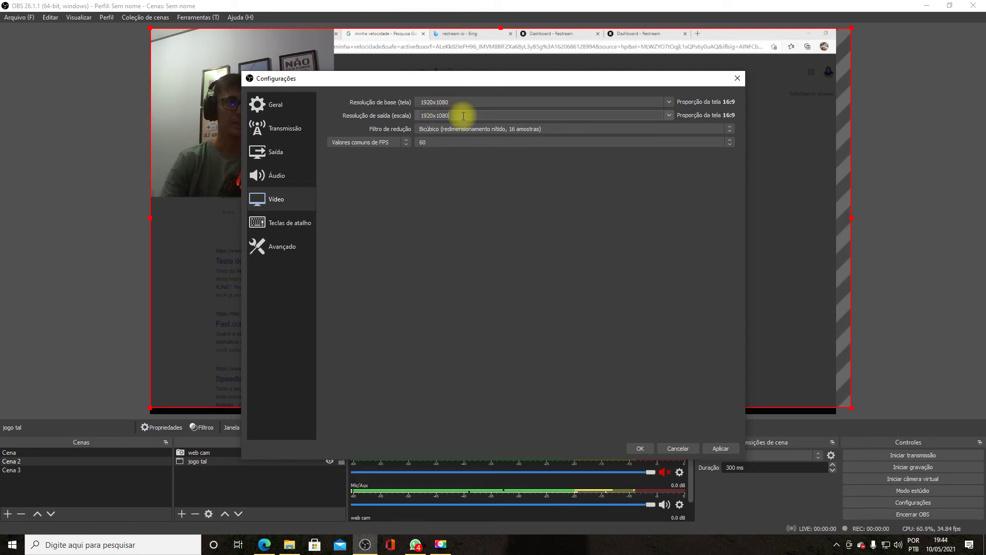
left_click(721, 448)
left_click(638, 449)
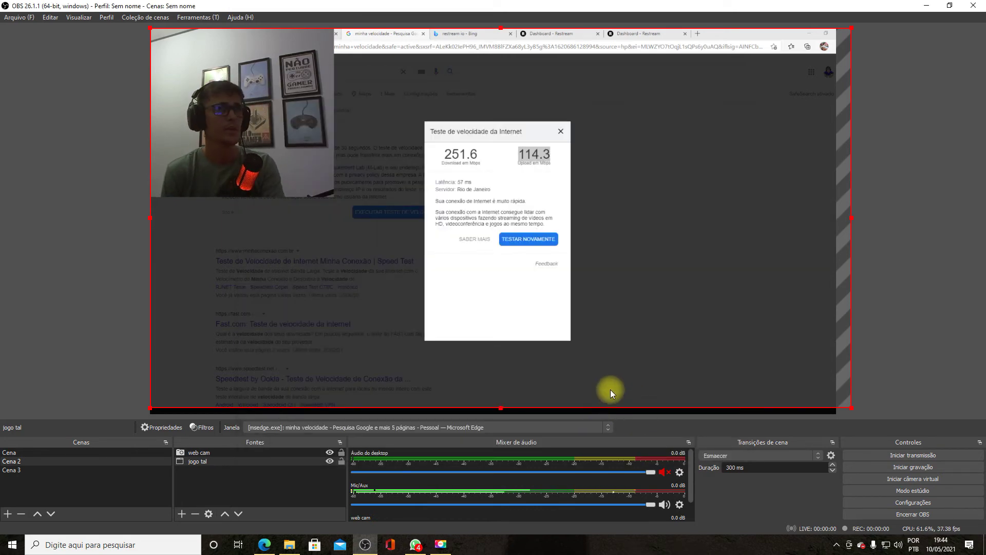
- Nudge the jogo tal browser capture left so the captured Edge window shows the Restream dashboard
left_click_drag(611, 389, 612, 372)
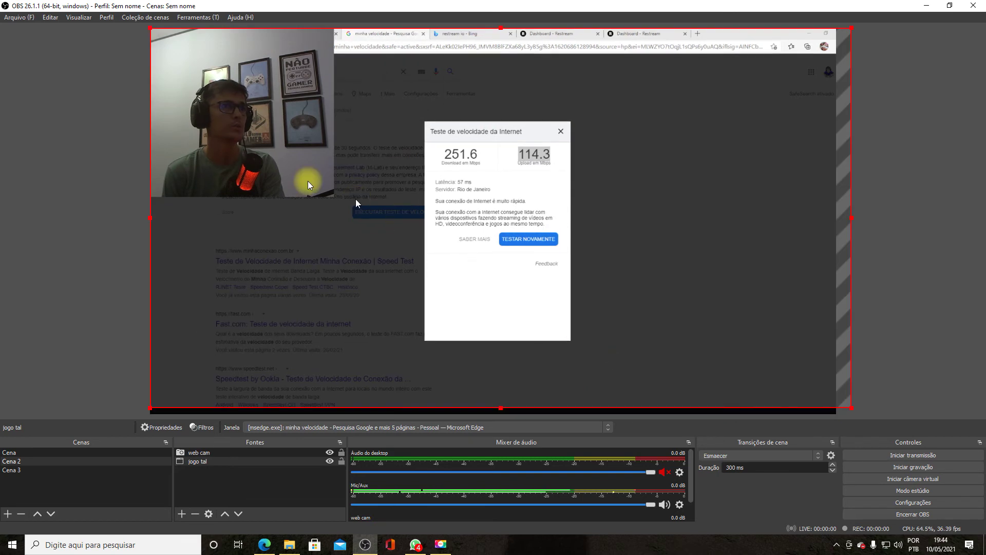
left_click(253, 148)
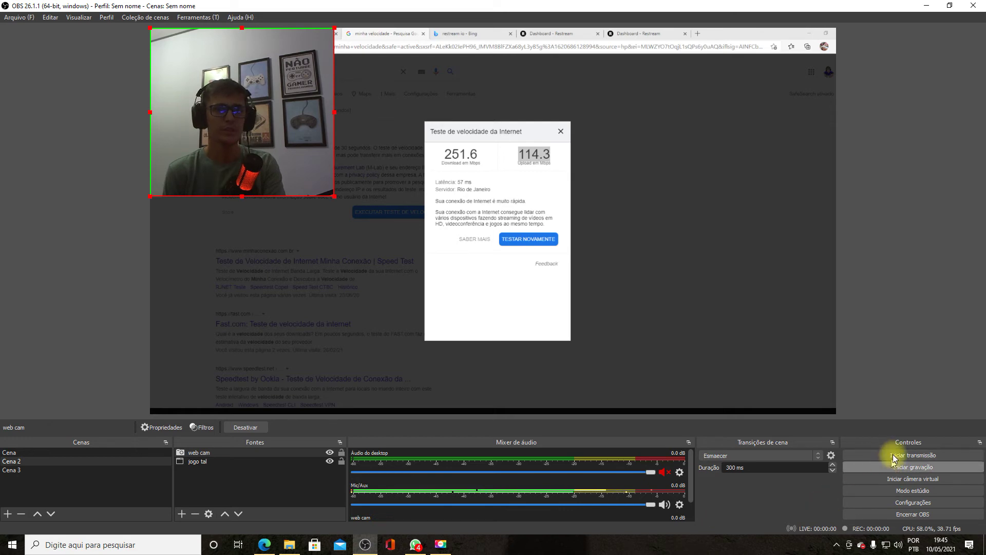
left_click(267, 546)
left_click(576, 8)
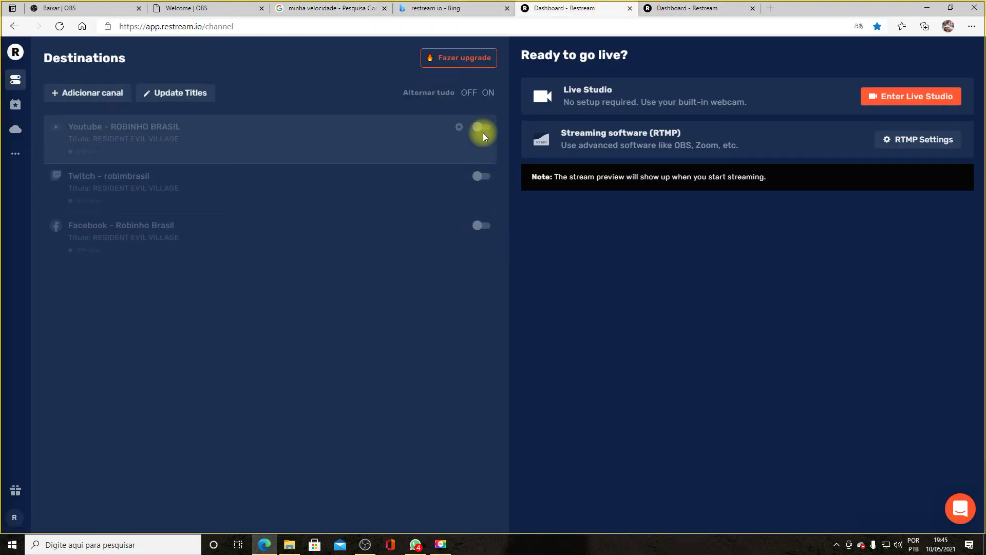
left_click(364, 547)
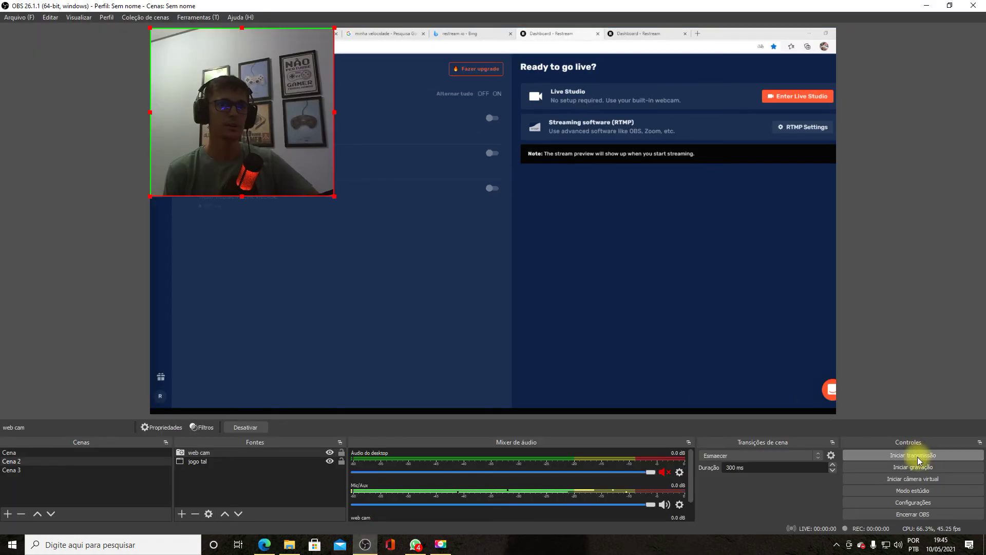
- Refit the jogo tal capture to the canvas, go live to Restream, and enable studio mode
left_click_drag(659, 310, 642, 313)
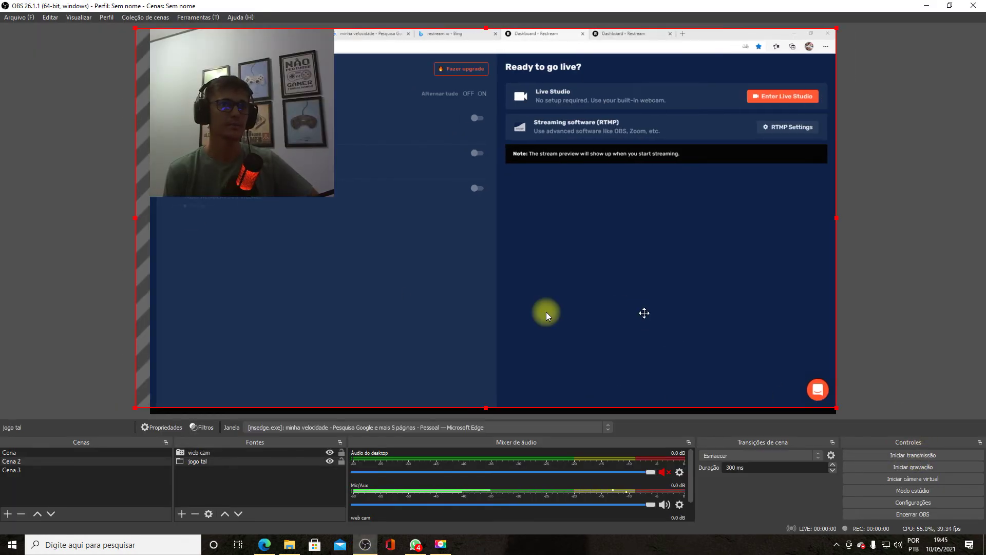
left_click_drag(133, 218, 147, 220)
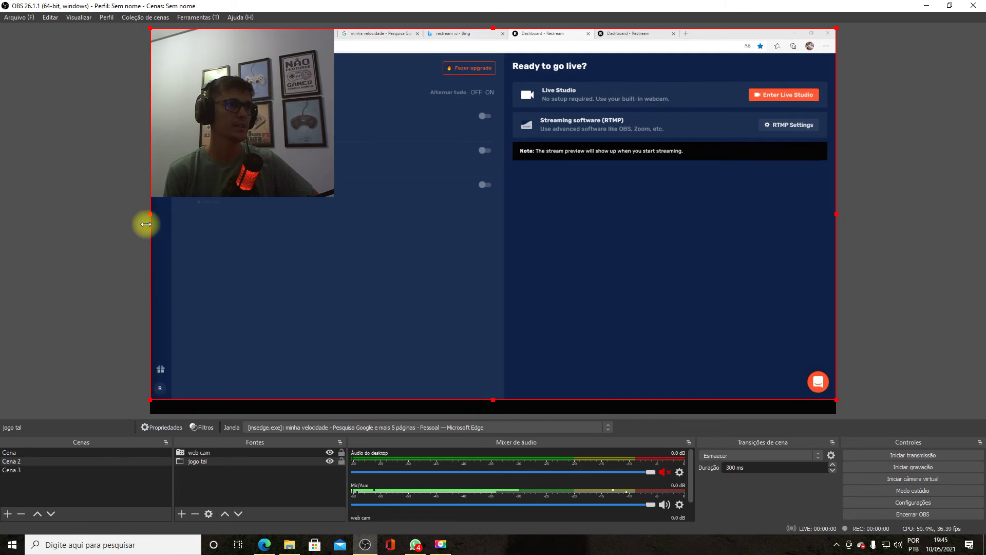
left_click_drag(319, 279, 321, 286)
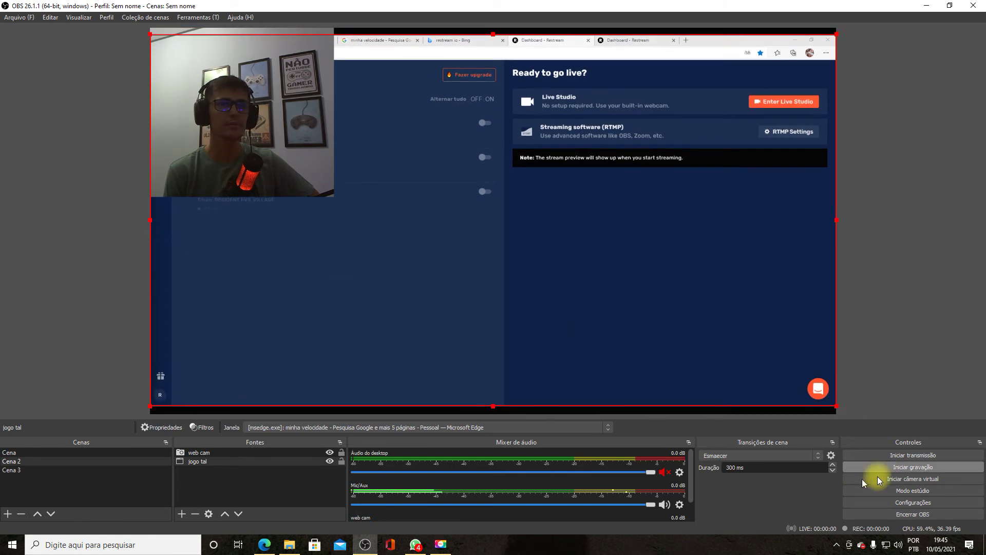
left_click(892, 458)
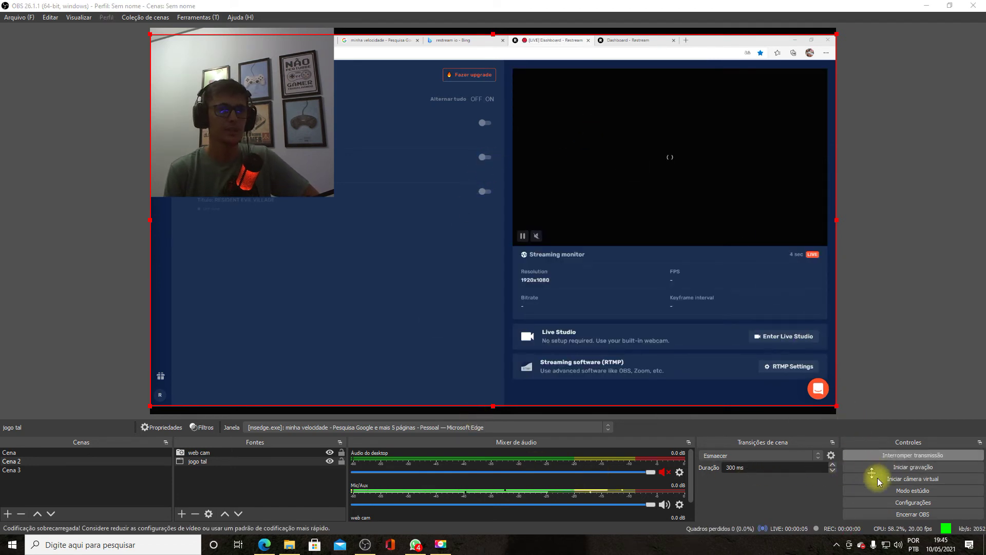
left_click(891, 491)
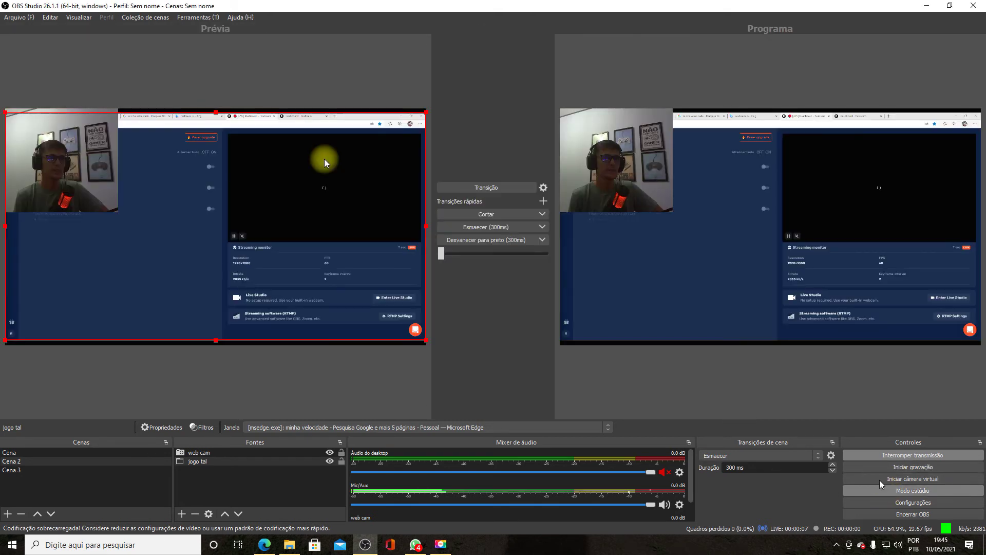
- Reposition the jogo tal capture, transition the preview live, and set the webcam top-left
left_click_drag(76, 172, 117, 209)
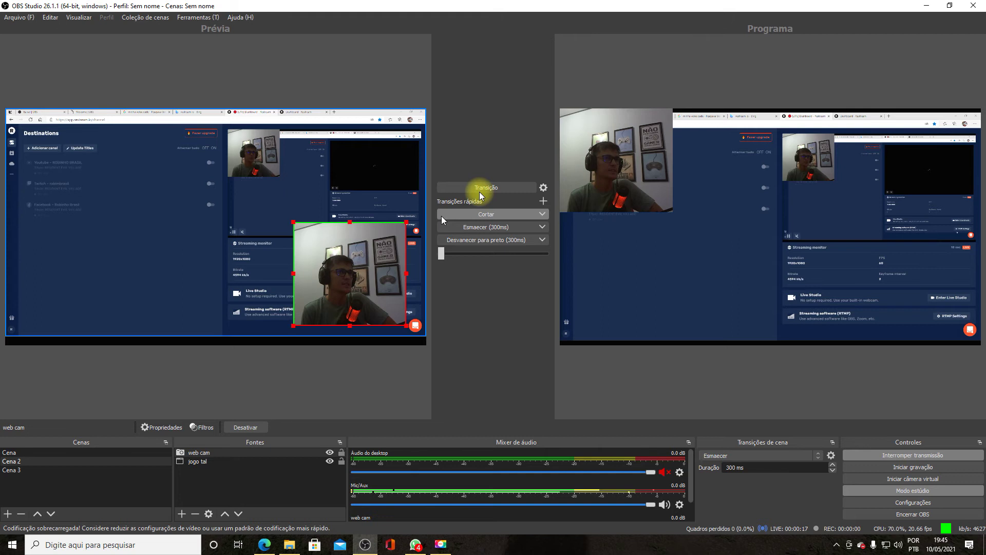
left_click(480, 195)
left_click_drag(341, 264, 28, 174)
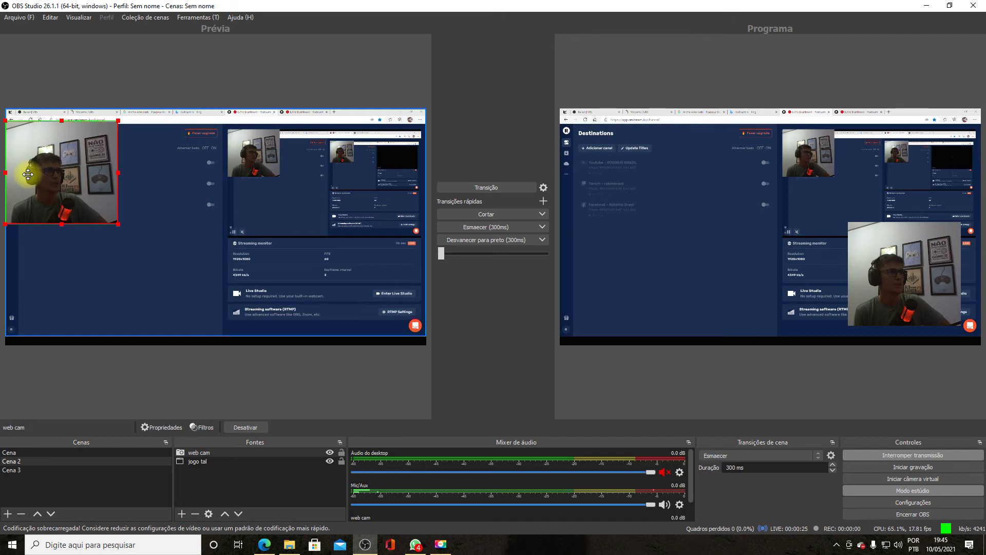
left_click_drag(28, 175, 34, 167)
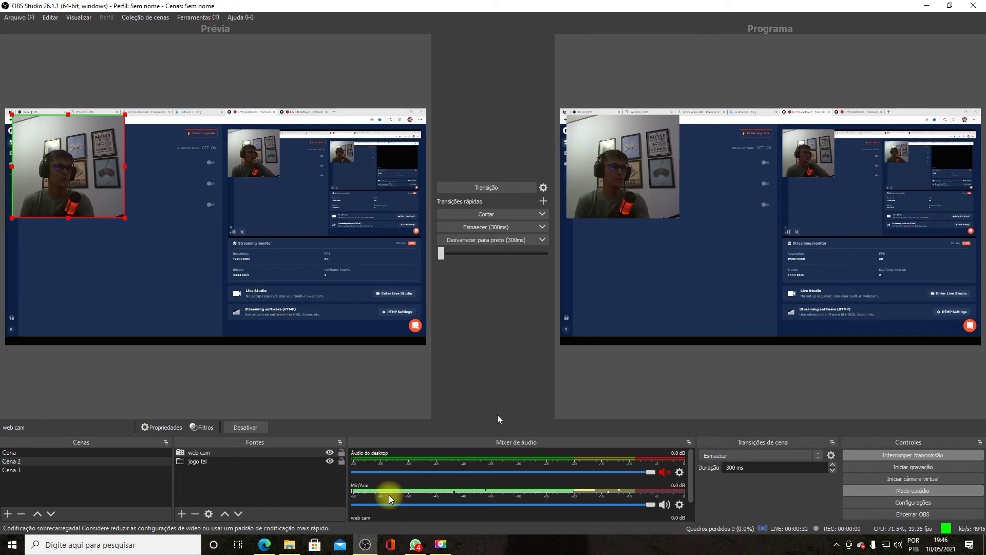
left_click(272, 544)
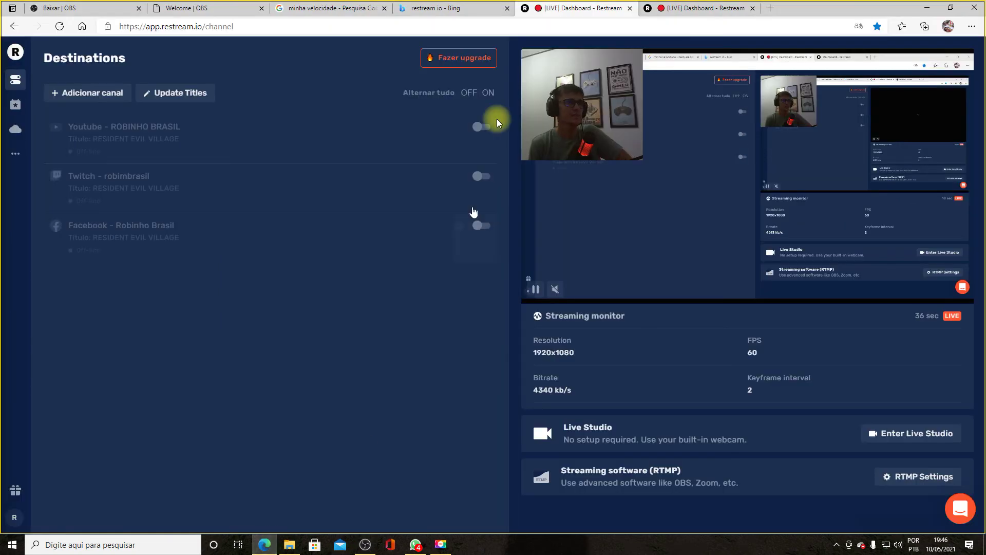
- View the 251.6 Mbps down / 114.3 Mbps up speed test, then return to OBS
left_click(288, 8)
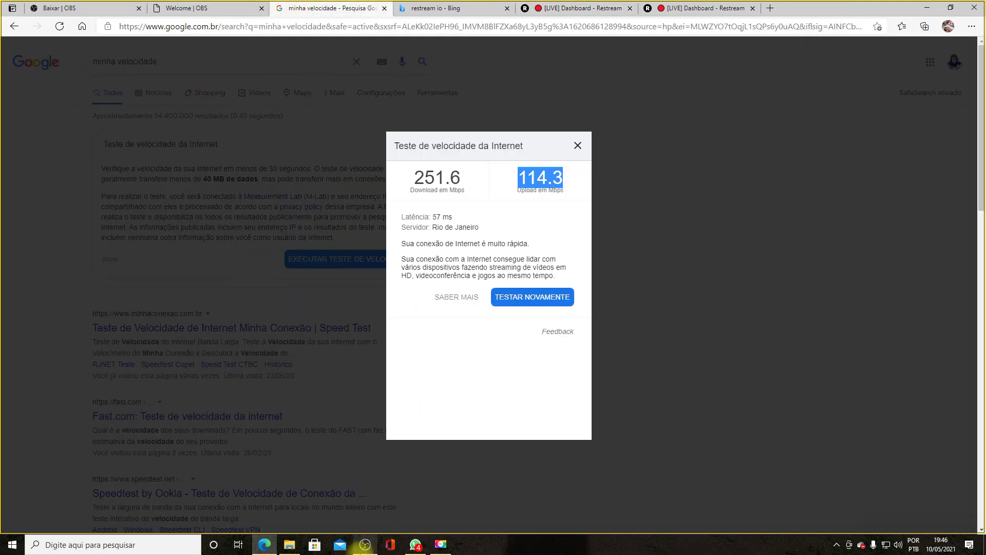
left_click(365, 546)
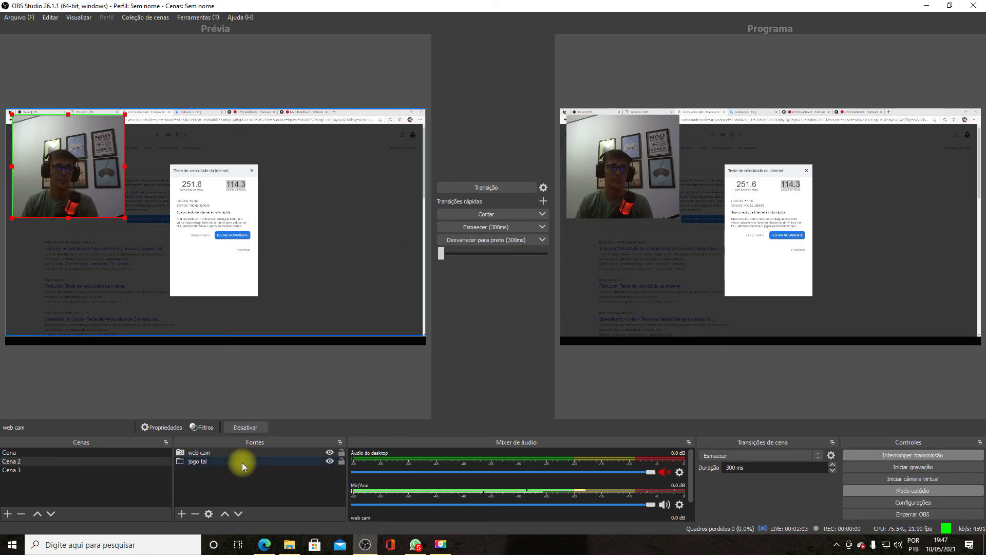
- Preview the Cena scene and inspect the placa de captura properties, cancelling without changes
key("Up")
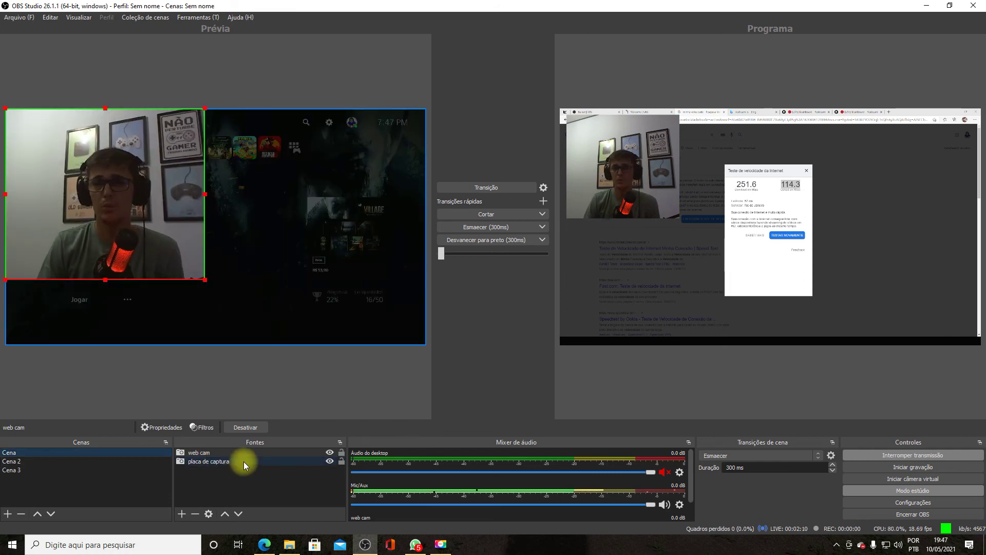
left_click(235, 459)
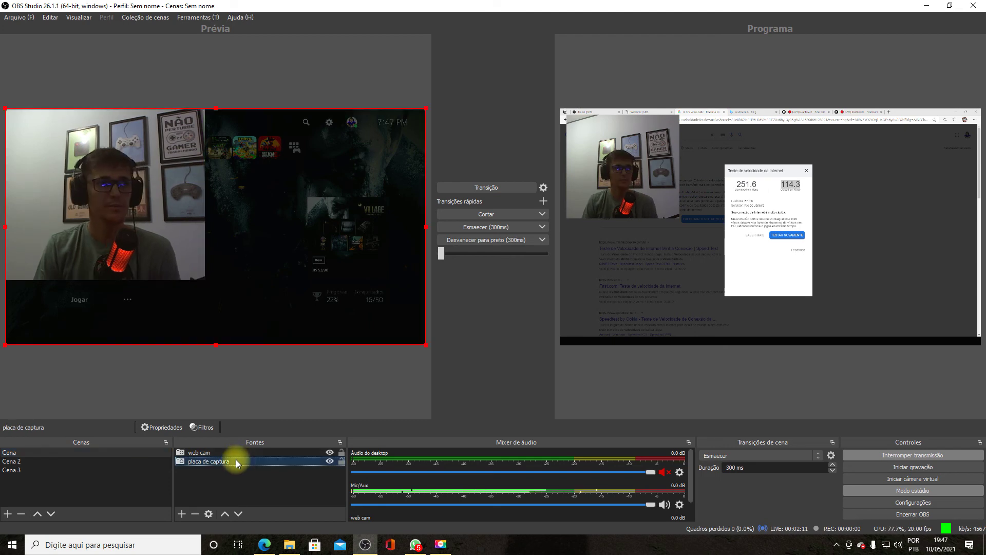
double_click(247, 459)
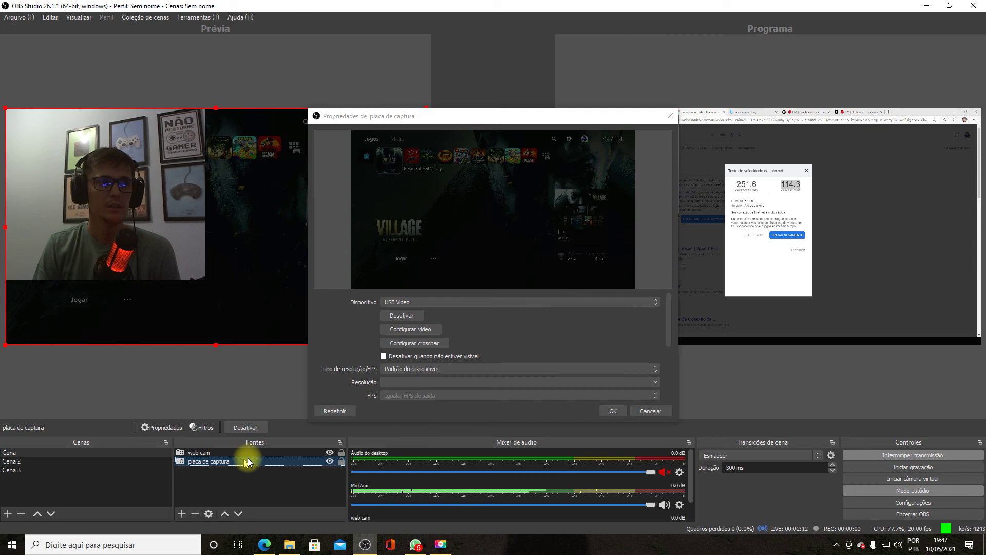
scroll(441, 362, "down", 5)
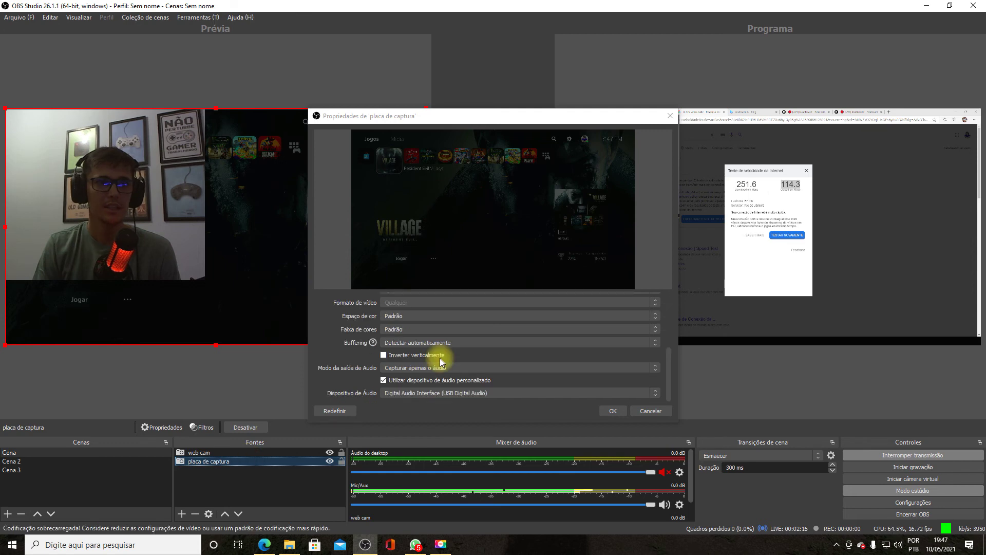
left_click(648, 411)
- Review the Mic/Aux advanced audio properties and close them unchanged
left_click(679, 505)
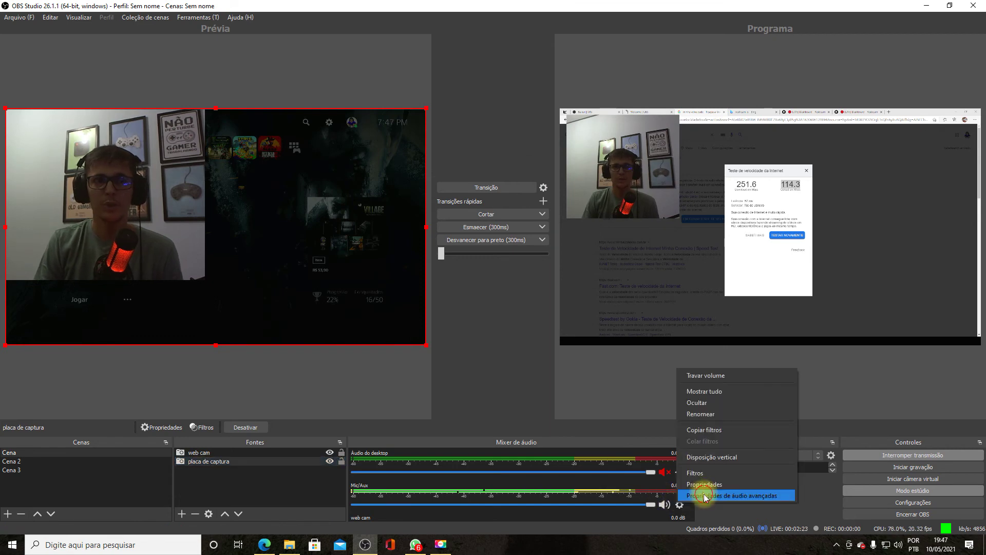
left_click(707, 494)
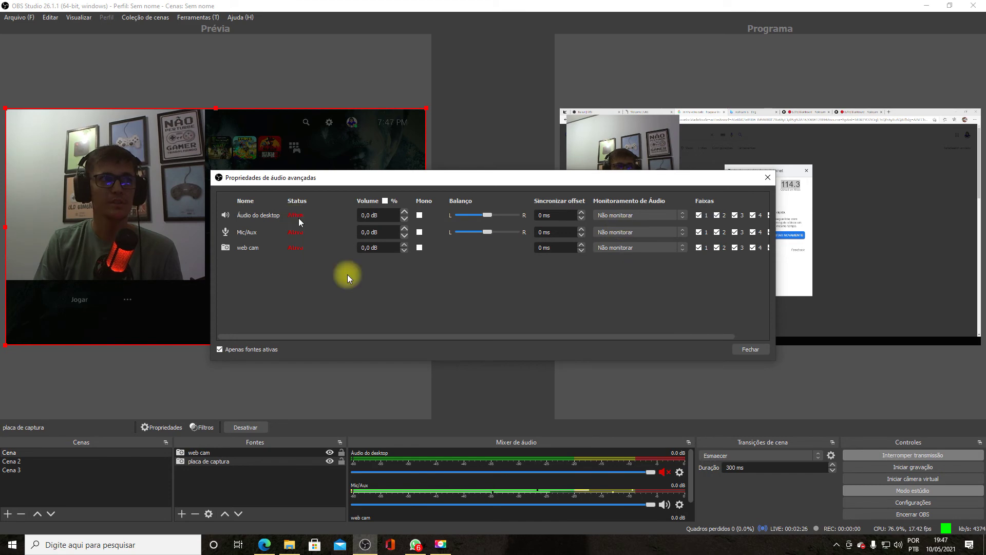
left_click(751, 349)
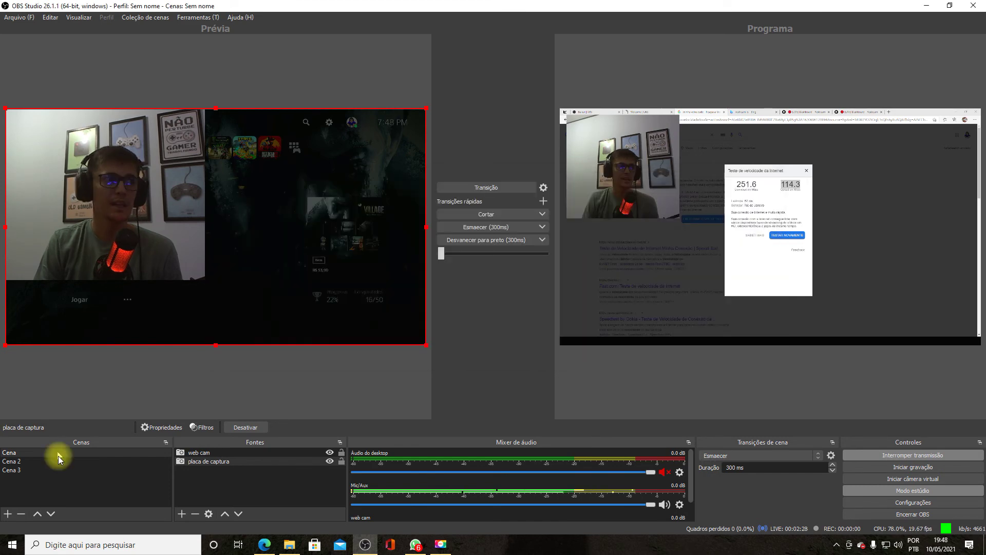
- Cycle through Cena, Cena 2 and Cena 3, select Cena 2's jogo tal source, then return to Cena
left_click(60, 464)
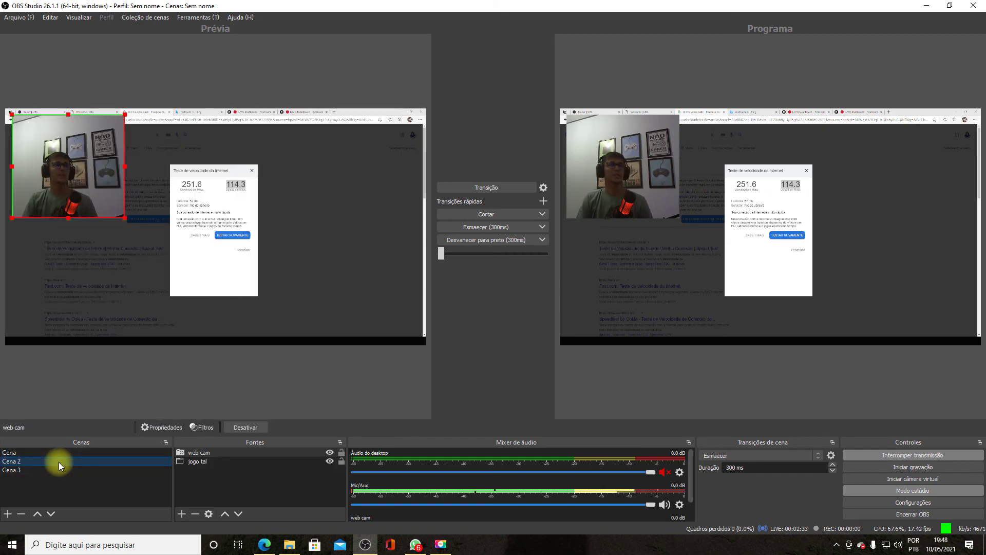
left_click(50, 451)
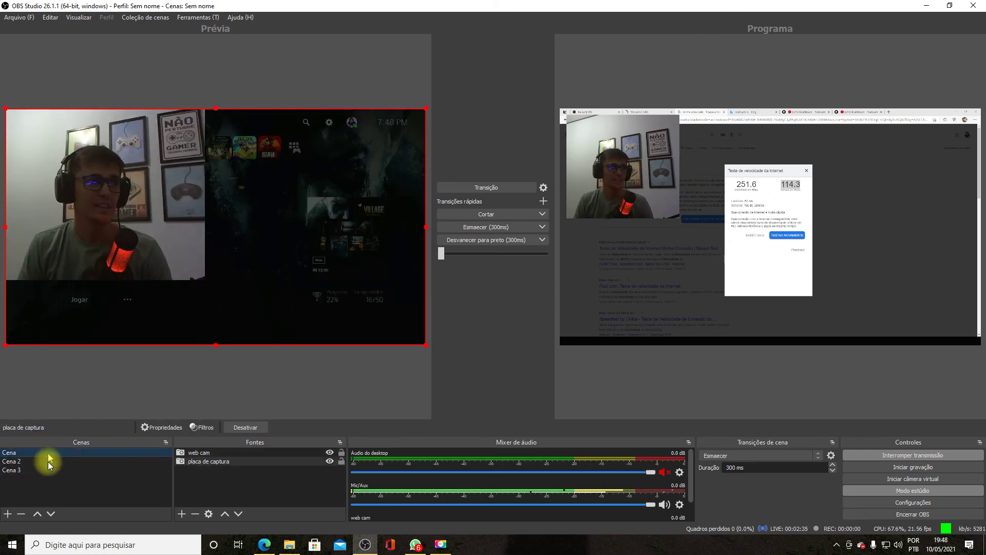
left_click(45, 461)
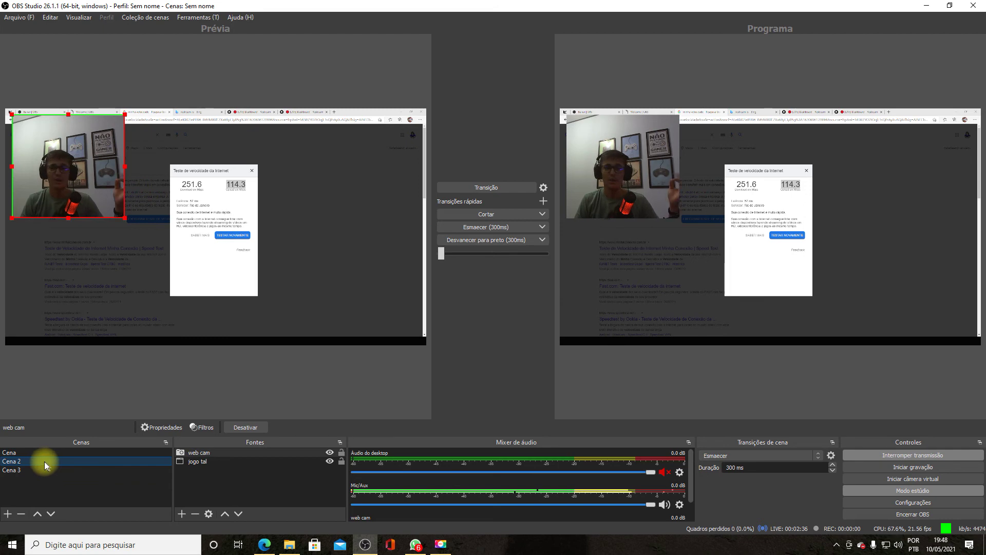
left_click(42, 470)
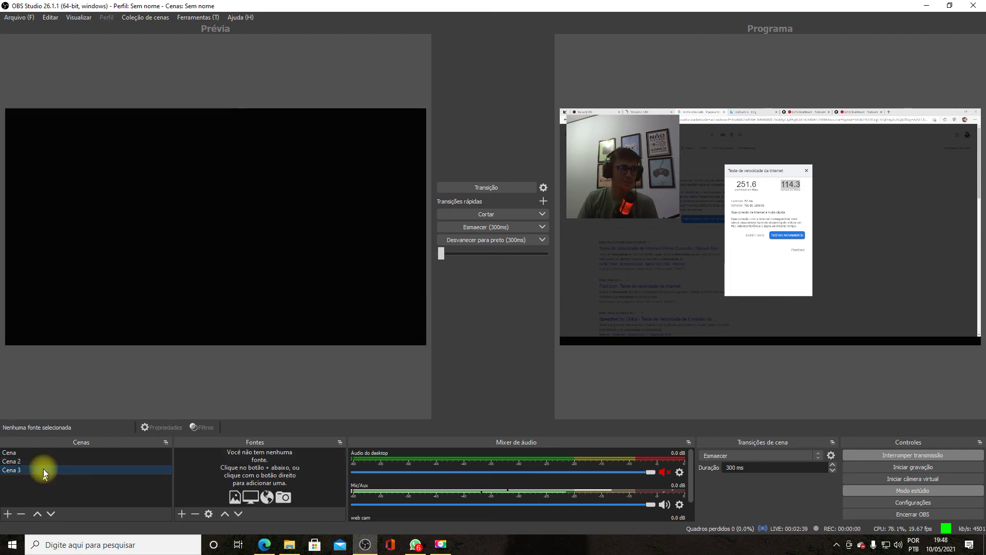
left_click(47, 463)
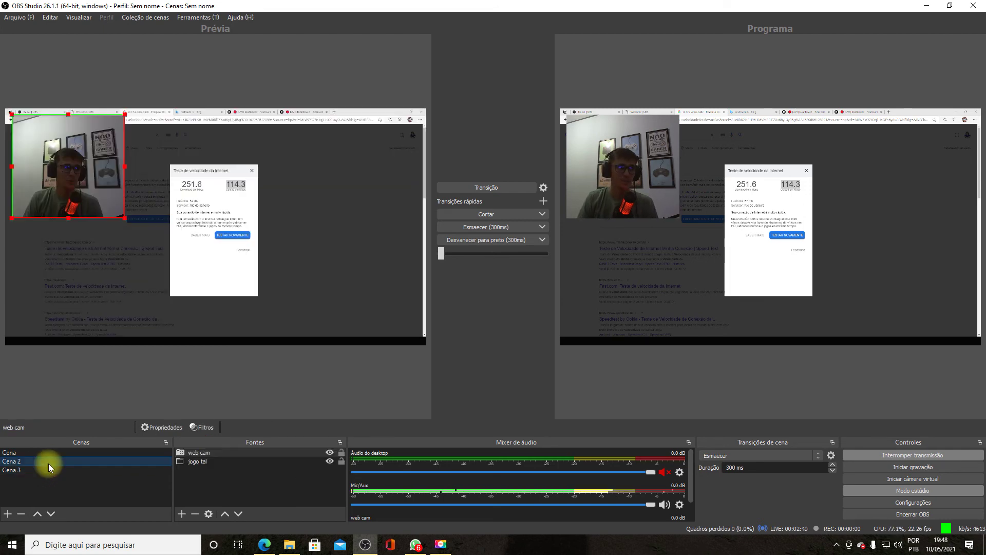
left_click(188, 462)
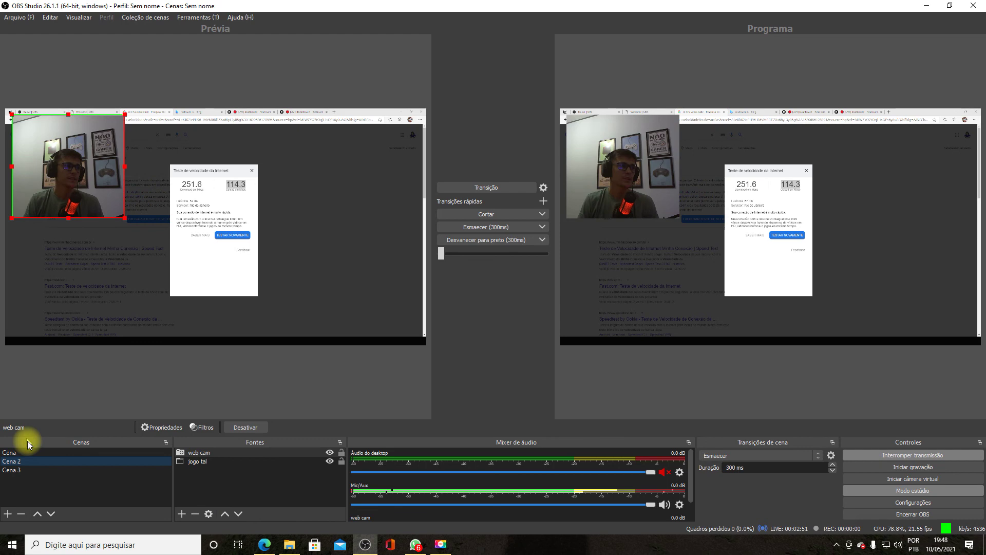
key("Up")
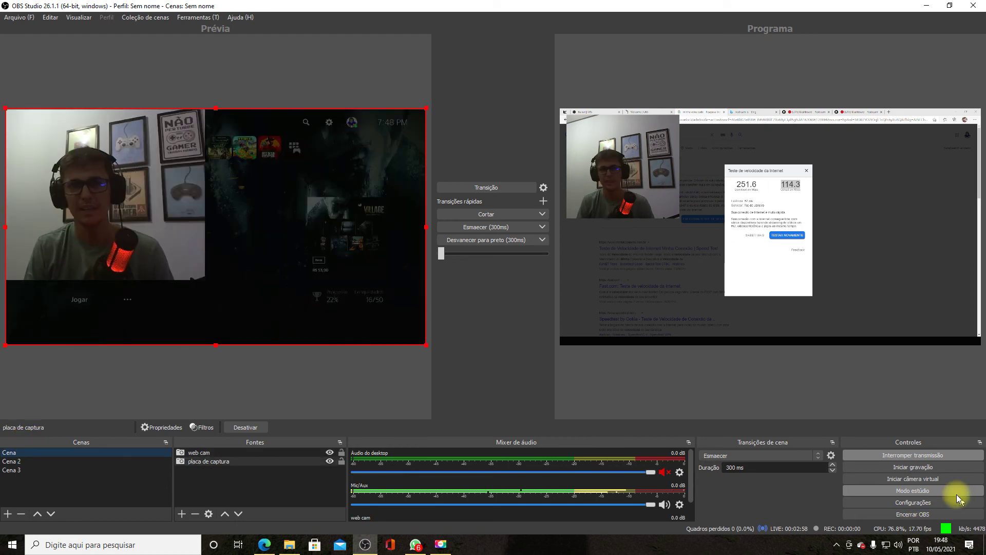
- Lower the Output video bitrate from 4350 to 2500 Kbps and save the settings
left_click(913, 503)
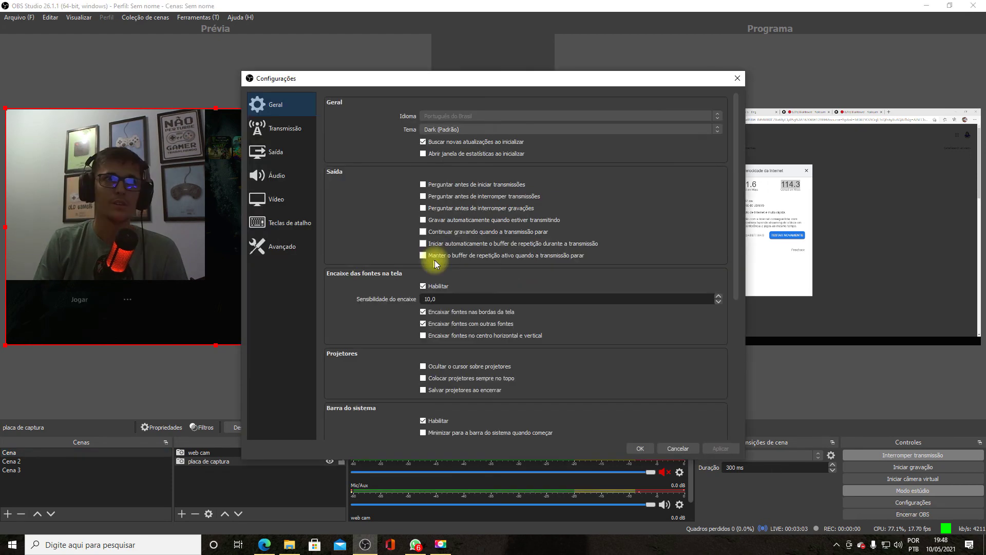
left_click(278, 200)
left_click(289, 177)
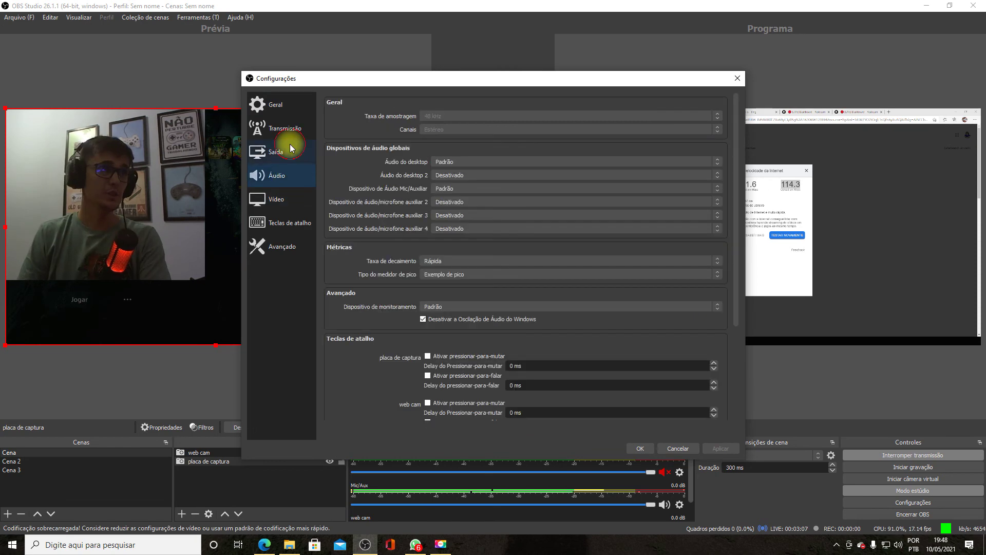
left_click(287, 149)
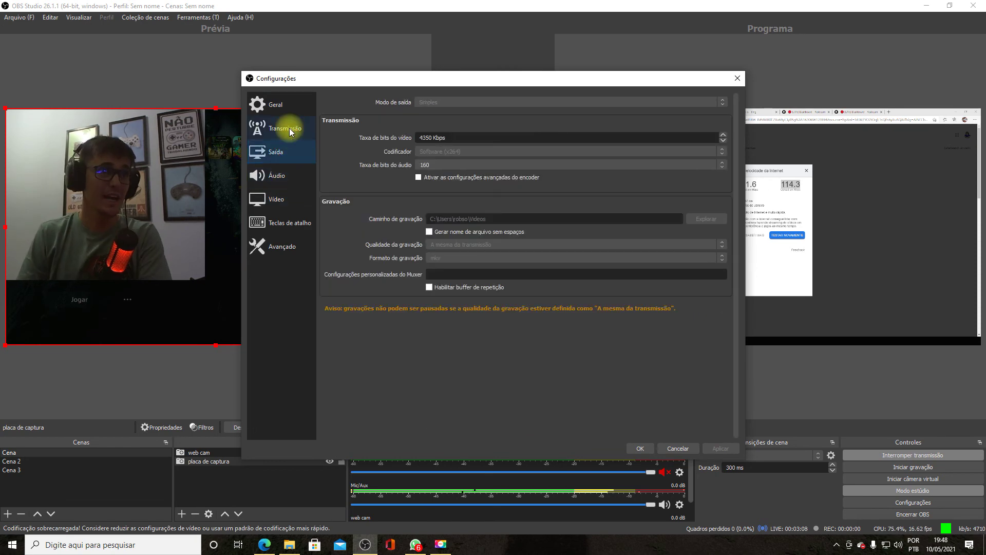
left_click(451, 139)
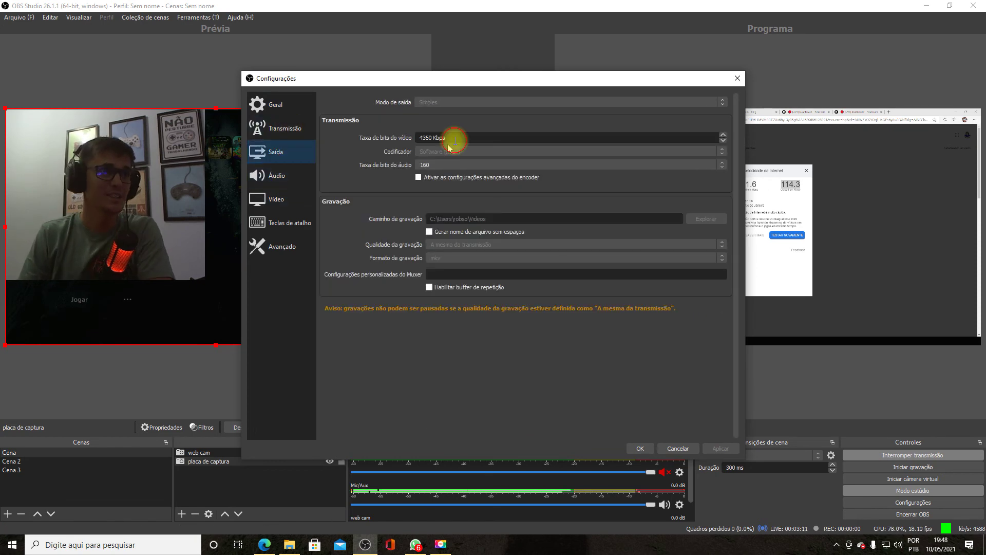
double_click(452, 138)
type("2")
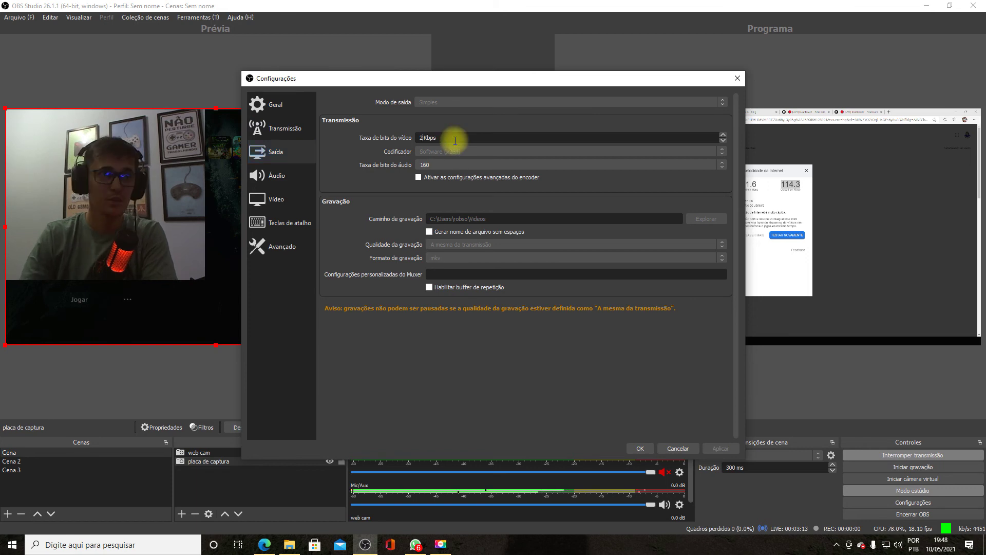
type("500")
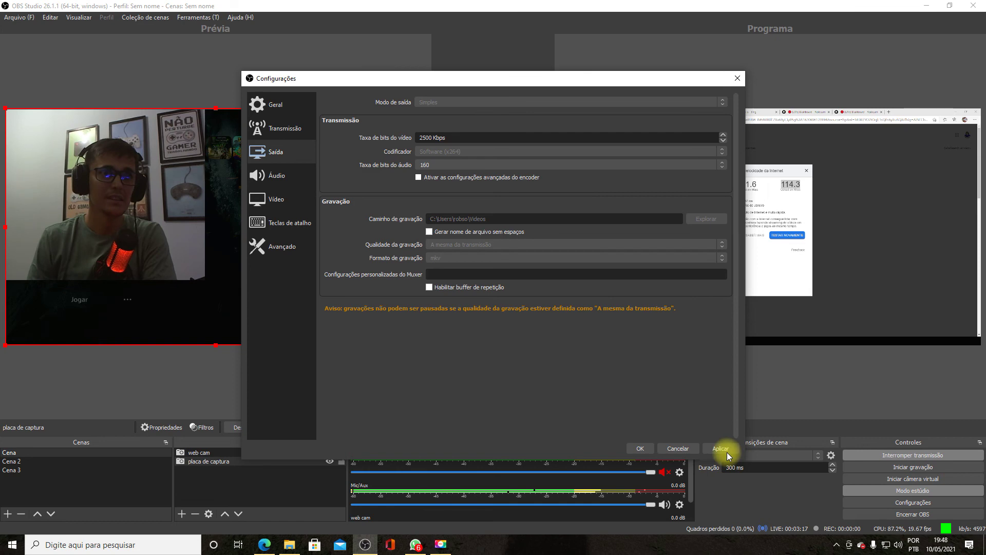
left_click(640, 449)
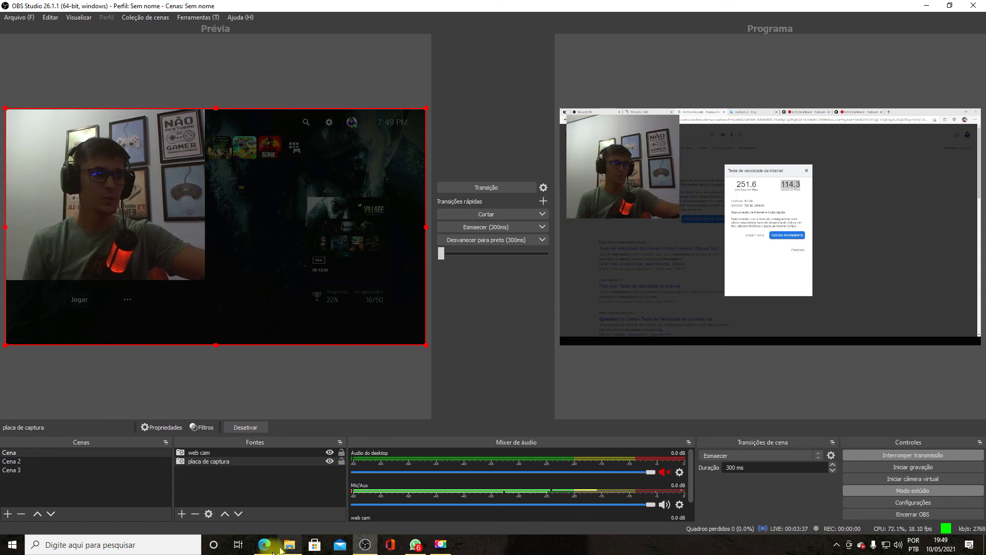
- Open youtube.com in a new Edge tab
left_click(264, 544)
left_click(695, 9)
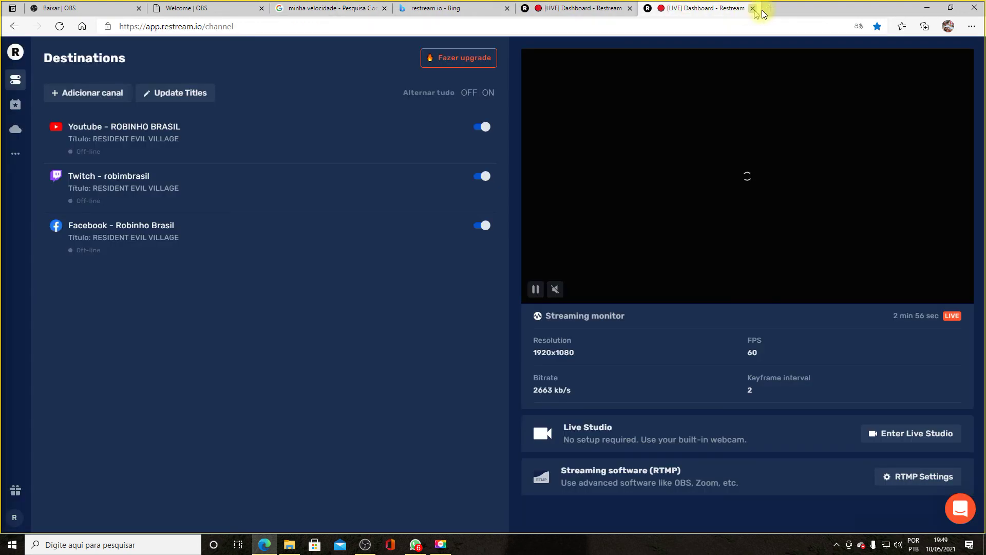
left_click(770, 8)
type("y")
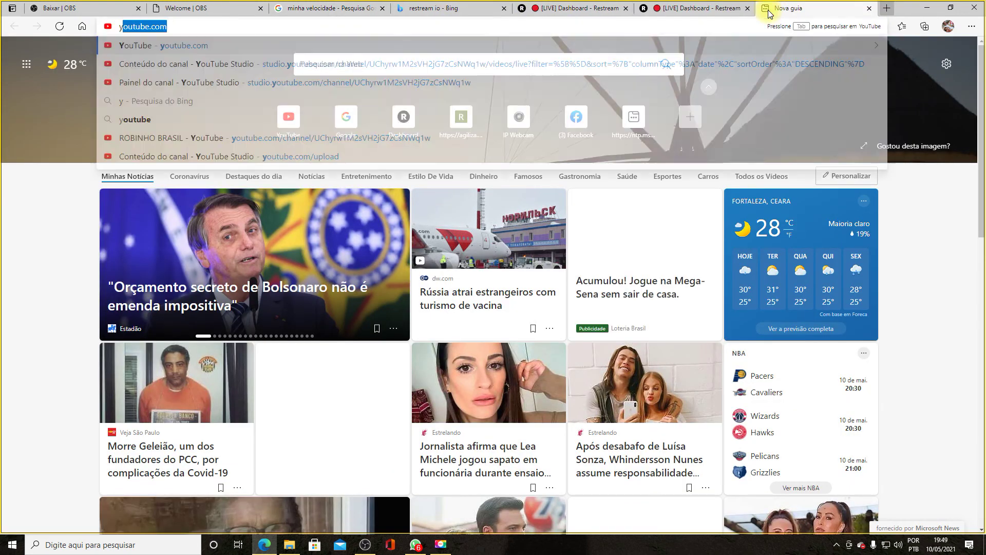
key("Return")
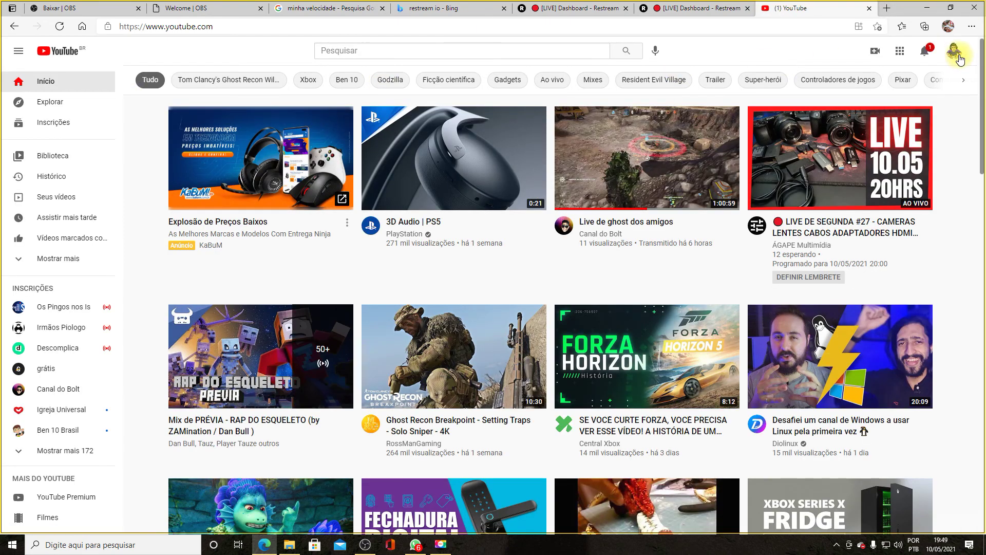
- Go to YouTube Studio's Conteúdo list of the channel's uploaded videos
left_click(957, 56)
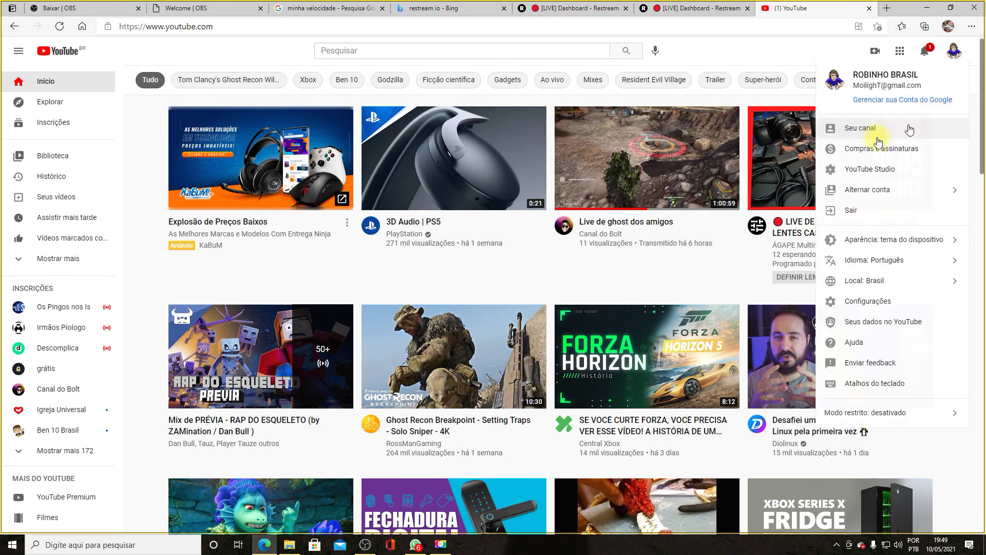
left_click(856, 174)
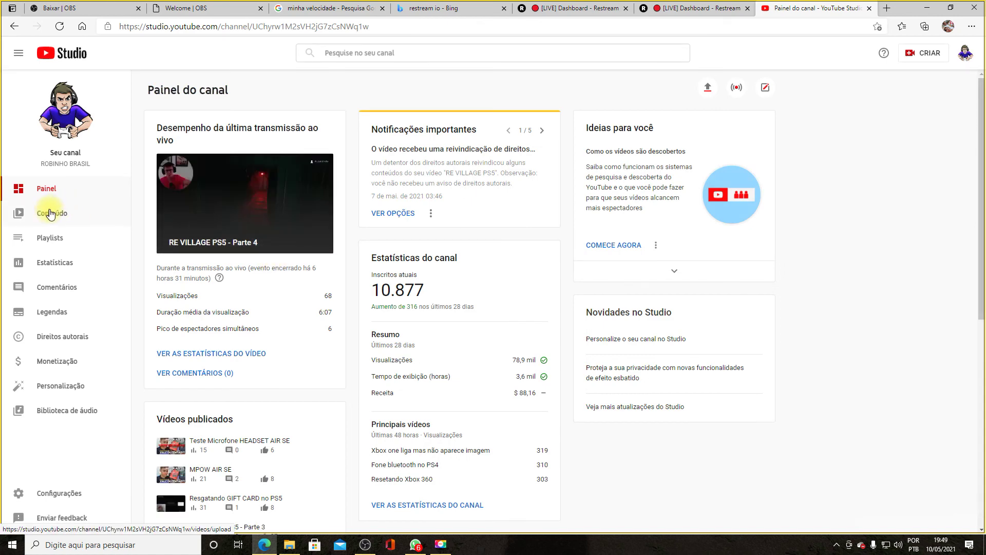
left_click(51, 215)
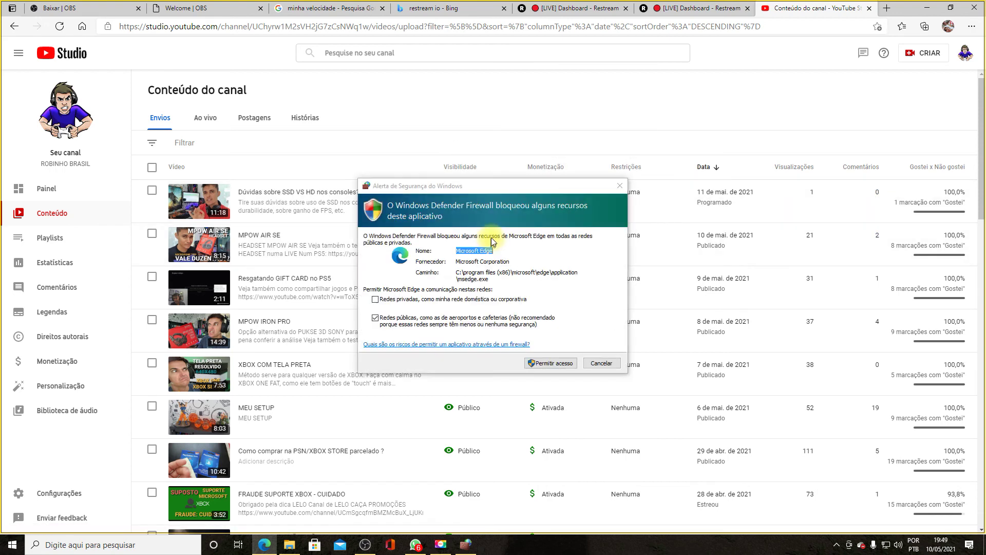
- Allow Edge through the firewall, open the MPOW AIR SE visibility options, then return to Restream
left_click(550, 363)
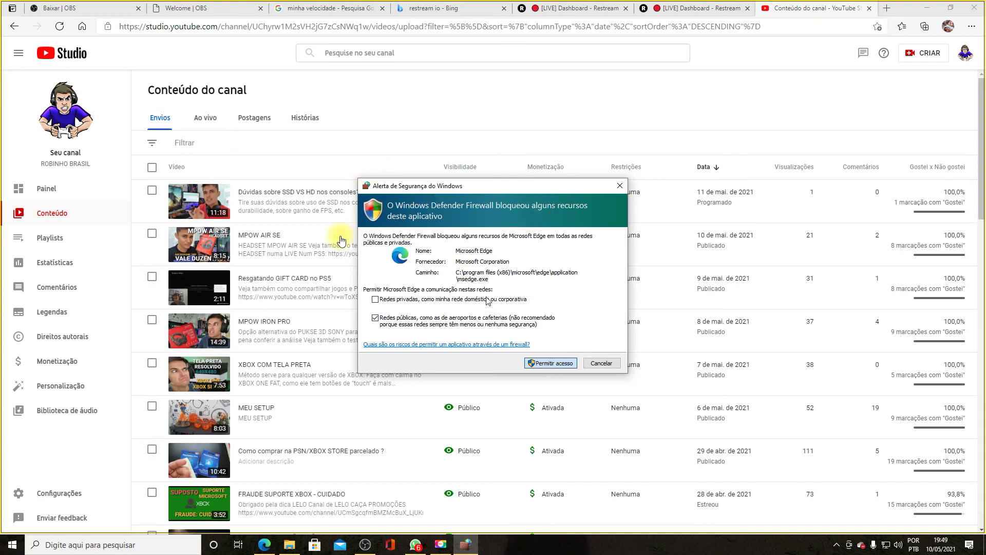
left_click(621, 187)
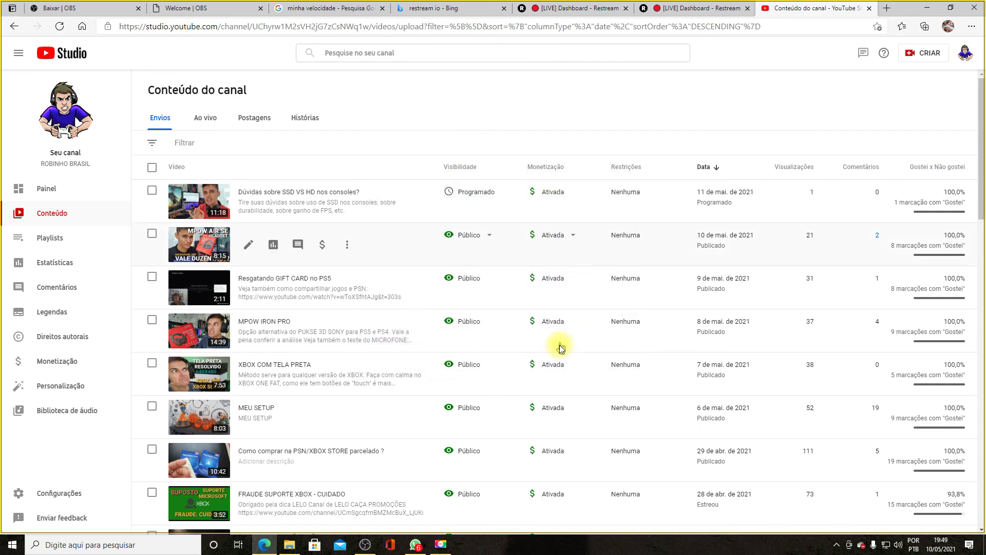
left_click(493, 237)
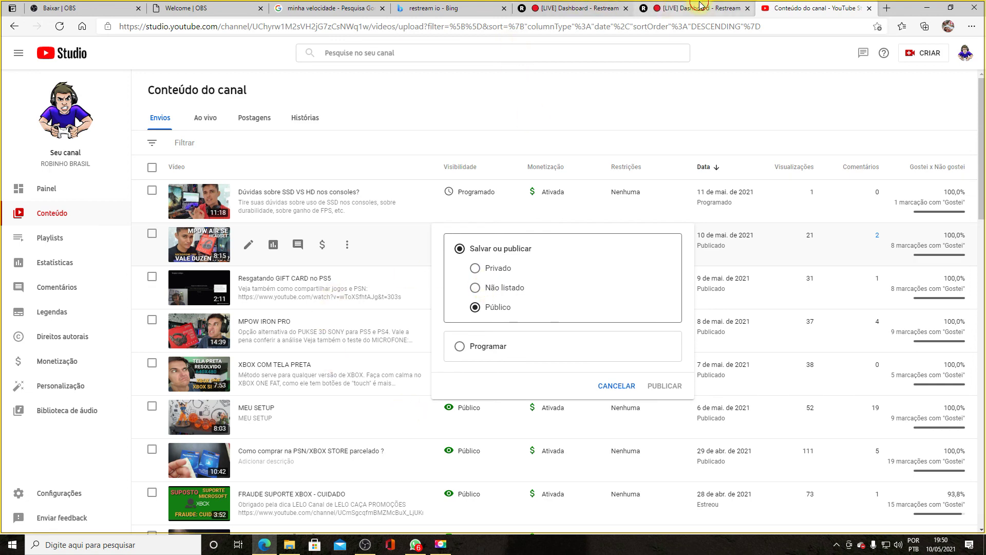
left_click(660, 8)
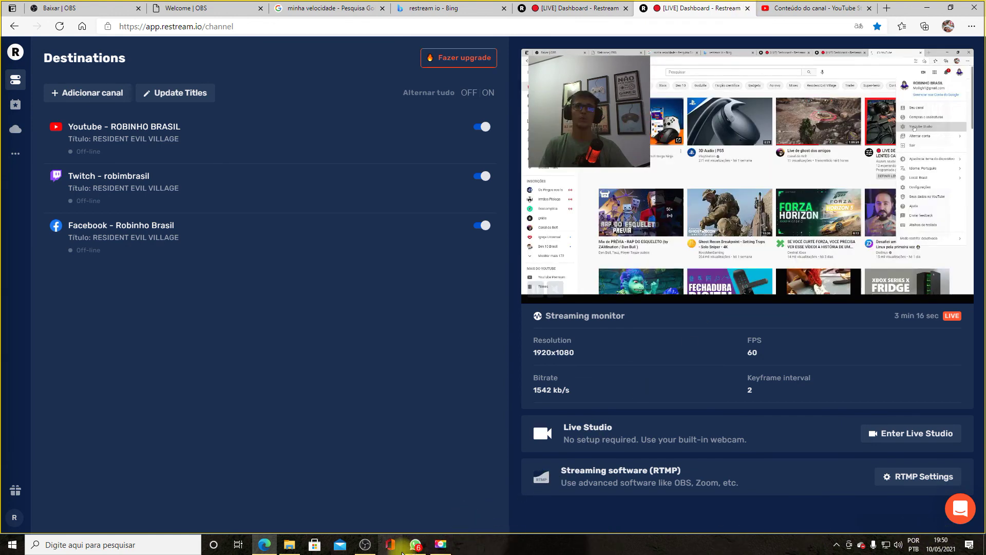
- Stop the Restream live stream in OBS and turn studio mode off
left_click(371, 547)
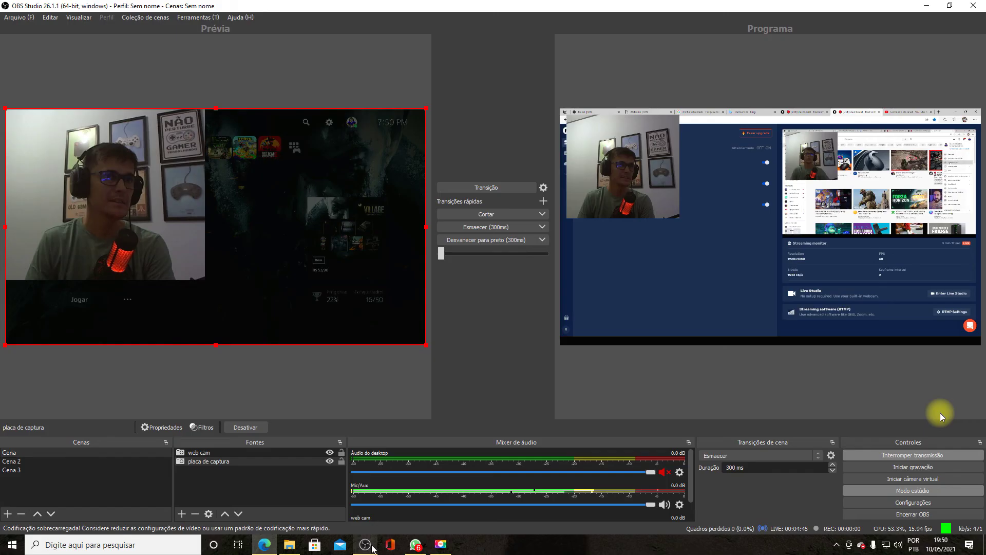
left_click(900, 456)
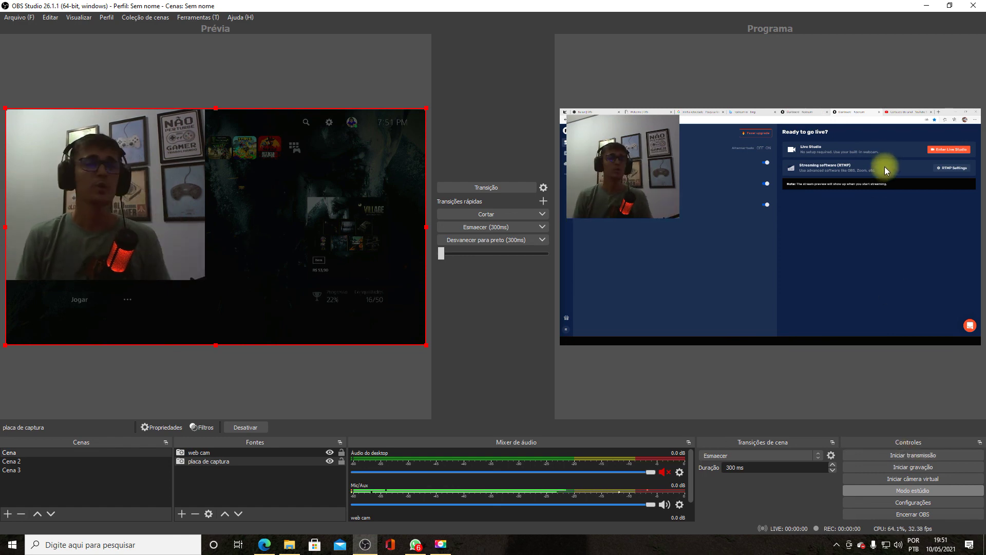
left_click(883, 490)
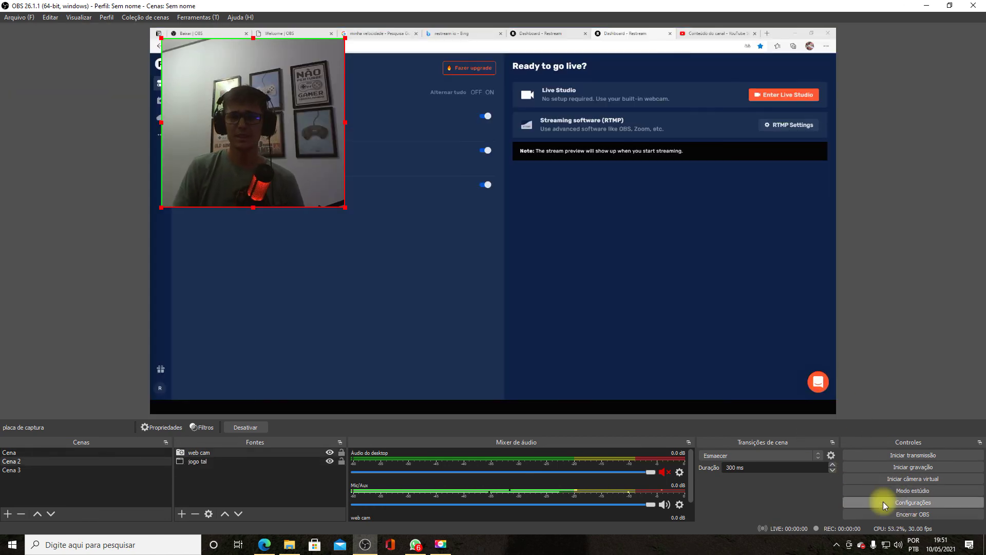
- Check the Mic/Auxiliar device list in Audio settings, cancel without saving, and quit OBS
left_click(883, 501)
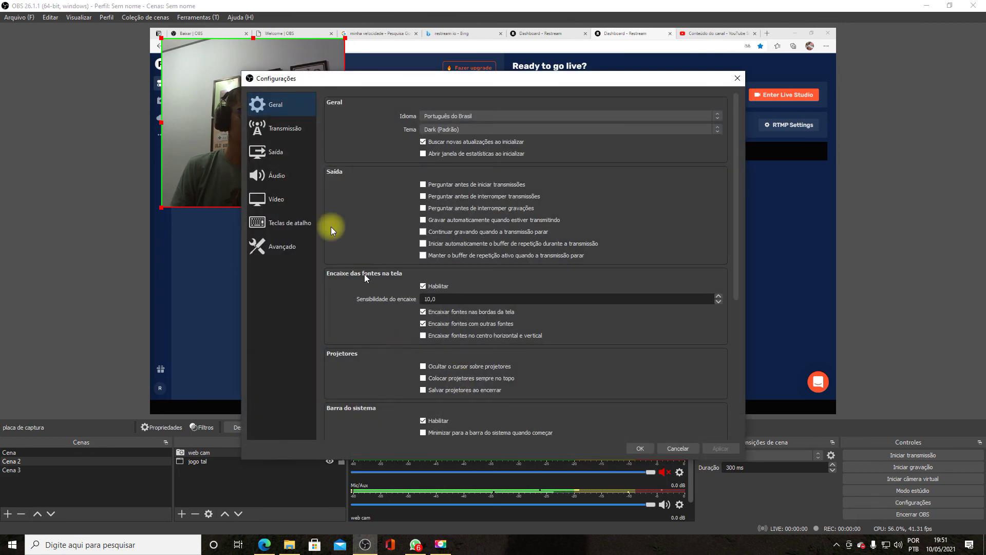
left_click(282, 175)
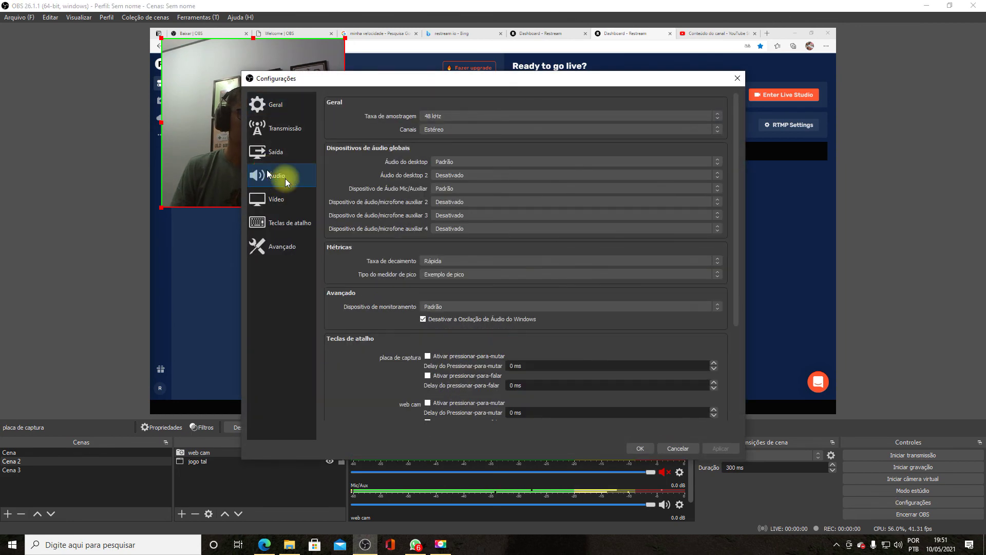
left_click(476, 186)
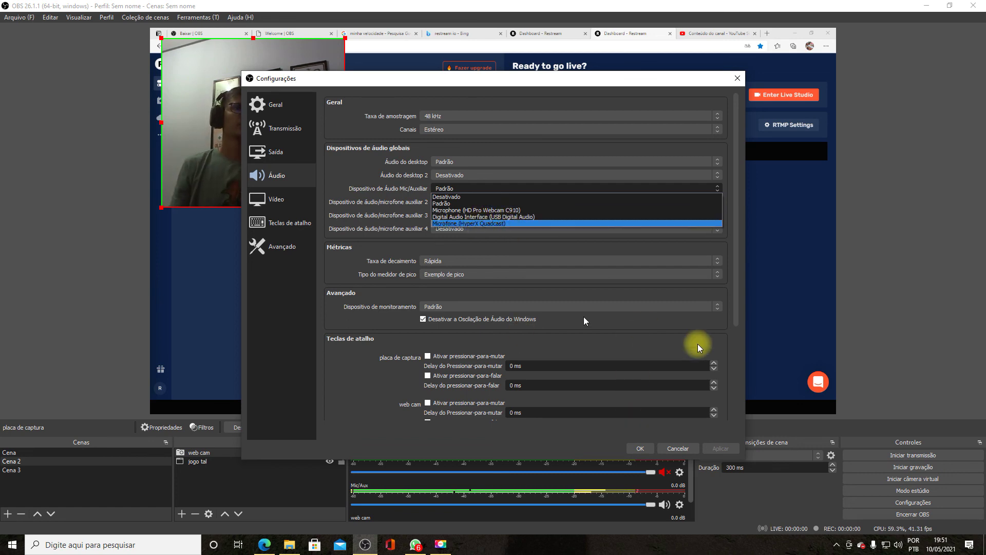
left_click(684, 453)
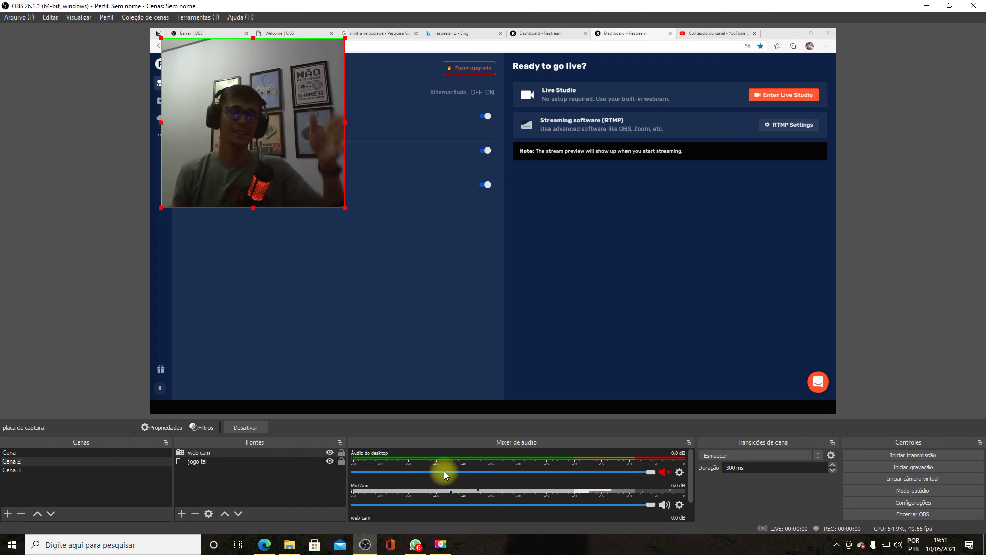
left_click(981, 4)
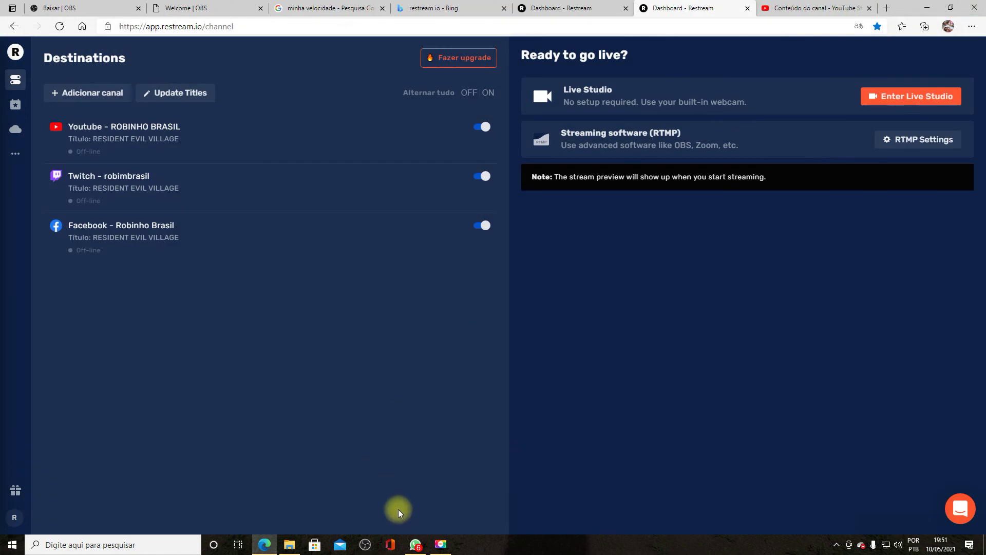